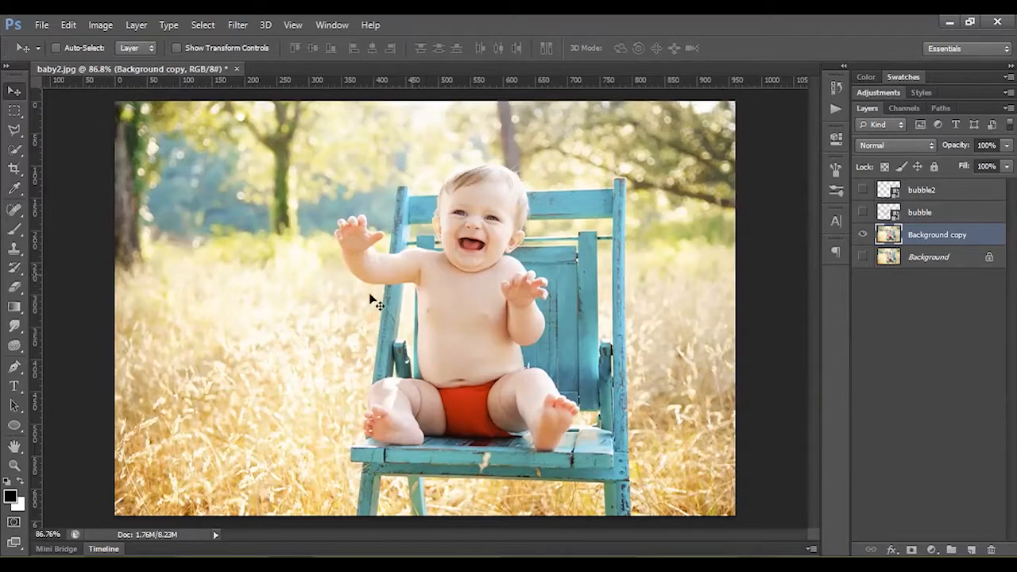
- Select the baby's raised arm and hand on the Background copy layer with the Quick Selection tool
scroll(378, 233, up, 2)
scroll(427, 233, down, 5)
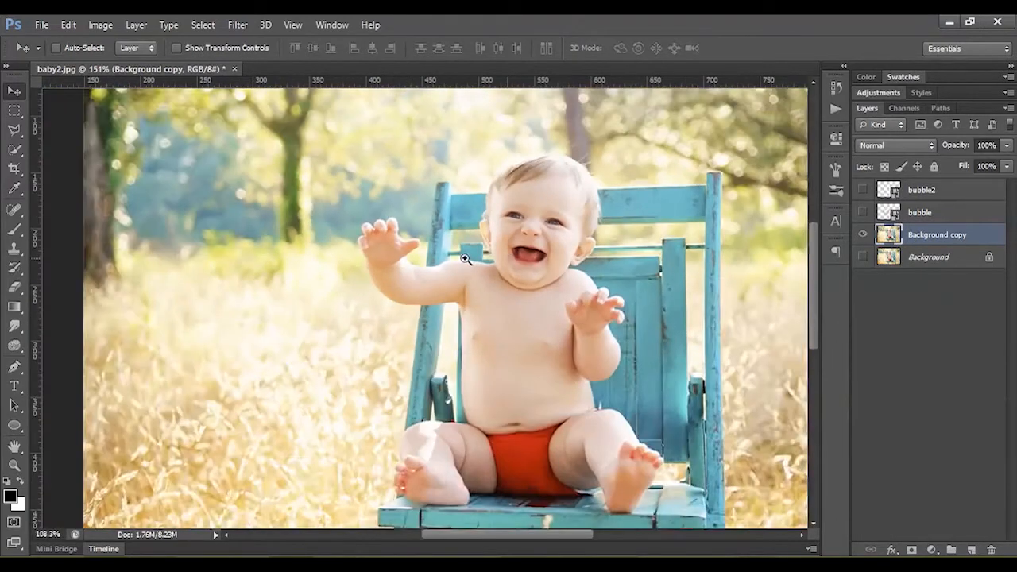
scroll(488, 266, up, 3)
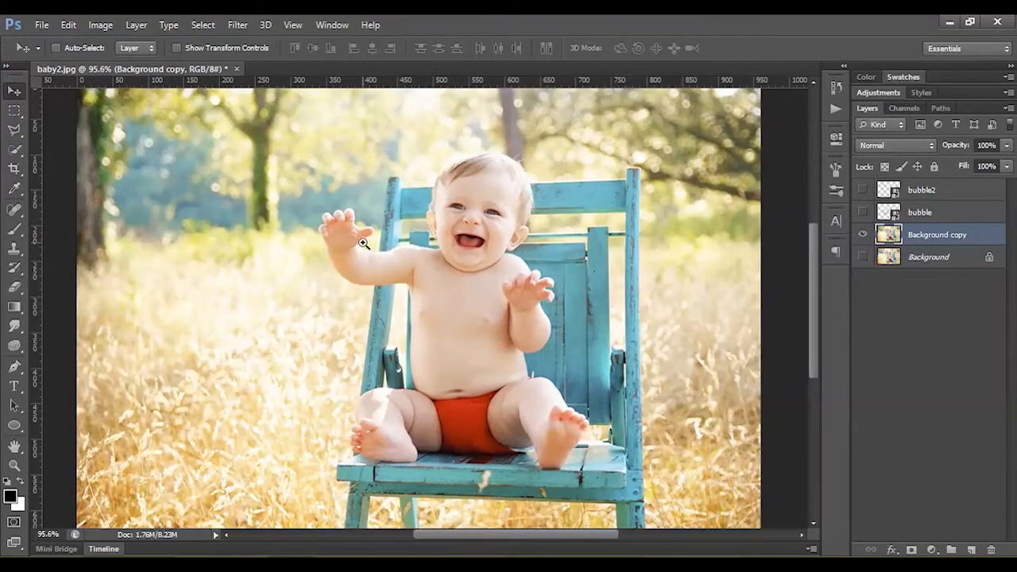
scroll(403, 263, up, 3)
scroll(467, 278, up, 2)
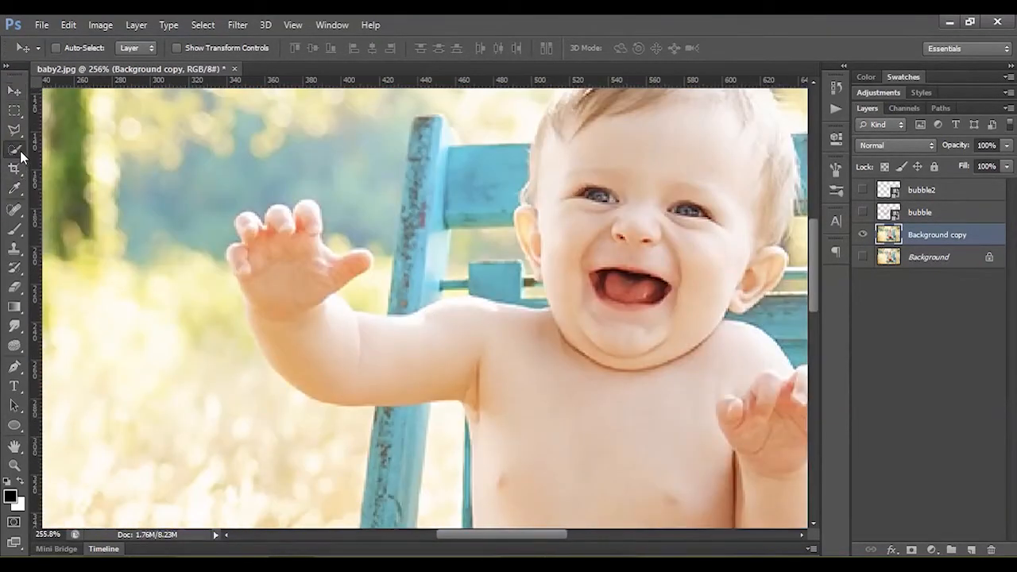
click(19, 153)
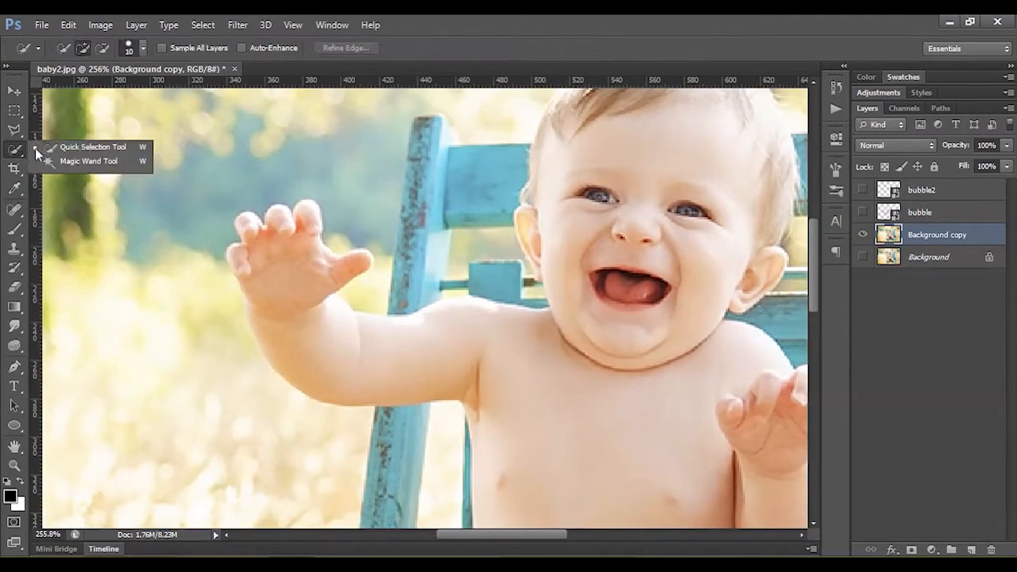
click(83, 151)
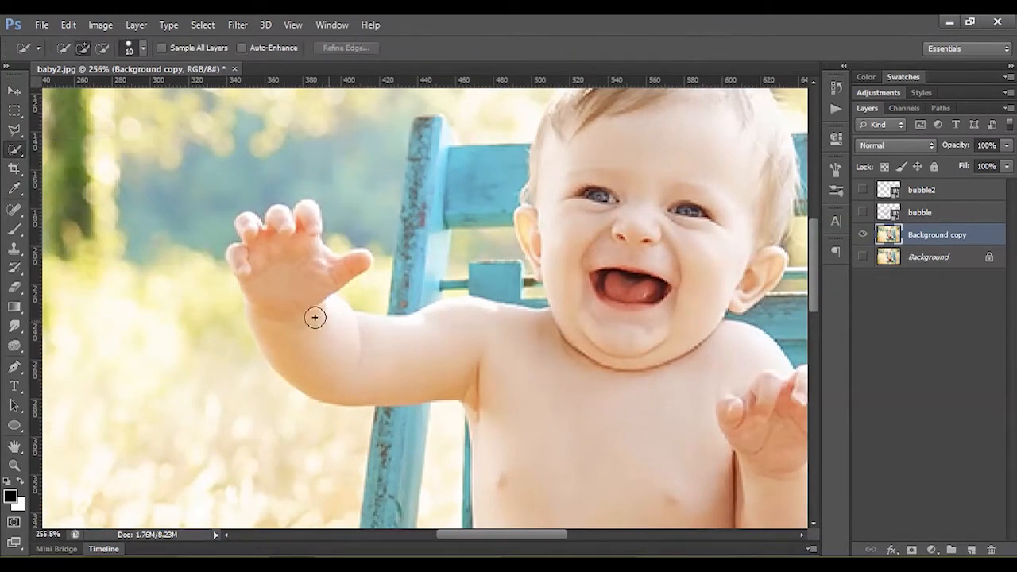
drag(283, 243, 288, 295)
mouse_move(298, 337)
mouse_down()
mouse_move(320, 359)
mouse_move(377, 366)
mouse_move(472, 343)
mouse_move(532, 354)
mouse_move(531, 402)
mouse_move(483, 422)
mouse_up()
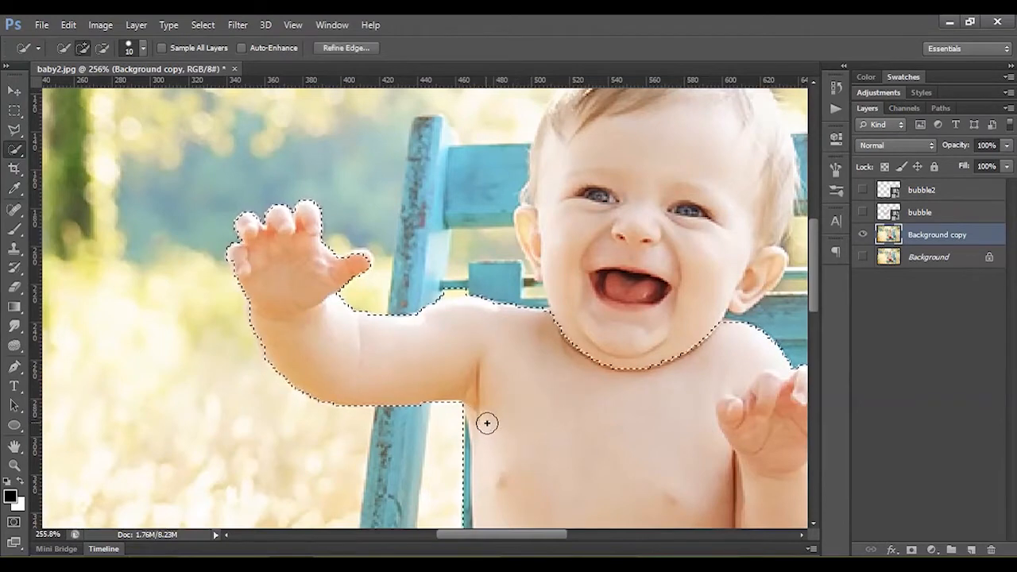
- Subtract the lower chest, the other arm and the leg areas from the selection, keeping the raised arm and shoulder
mouse_move(567, 404)
mouse_down()
mouse_move(647, 381)
mouse_move(604, 381)
mouse_move(686, 379)
mouse_move(581, 367)
mouse_move(485, 234)
mouse_up()
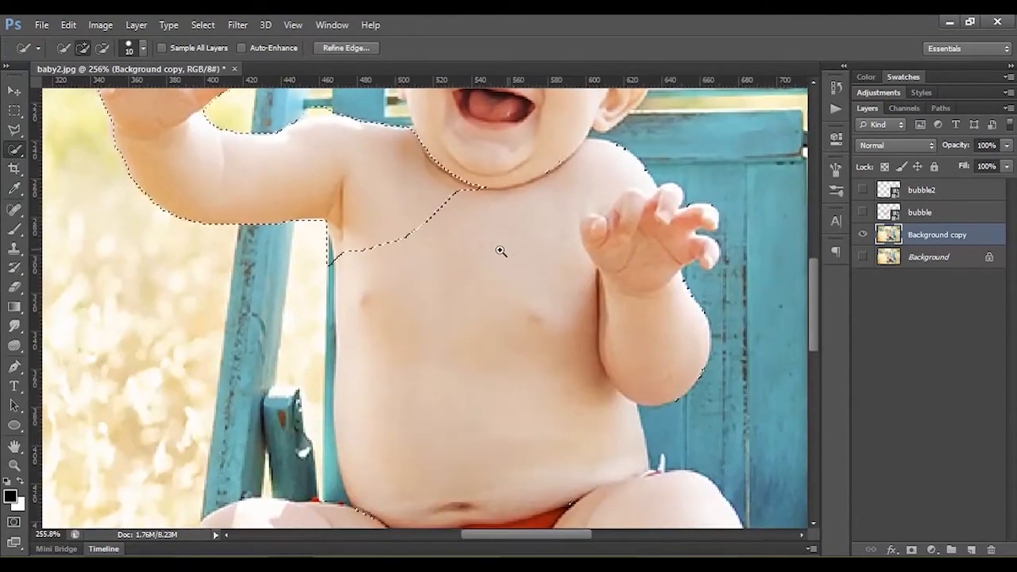
scroll(485, 250, down, 3)
mouse_move(537, 199)
mouse_down()
mouse_move(592, 184)
mouse_move(641, 229)
mouse_move(623, 211)
mouse_move(669, 284)
mouse_move(668, 342)
mouse_move(619, 377)
mouse_up()
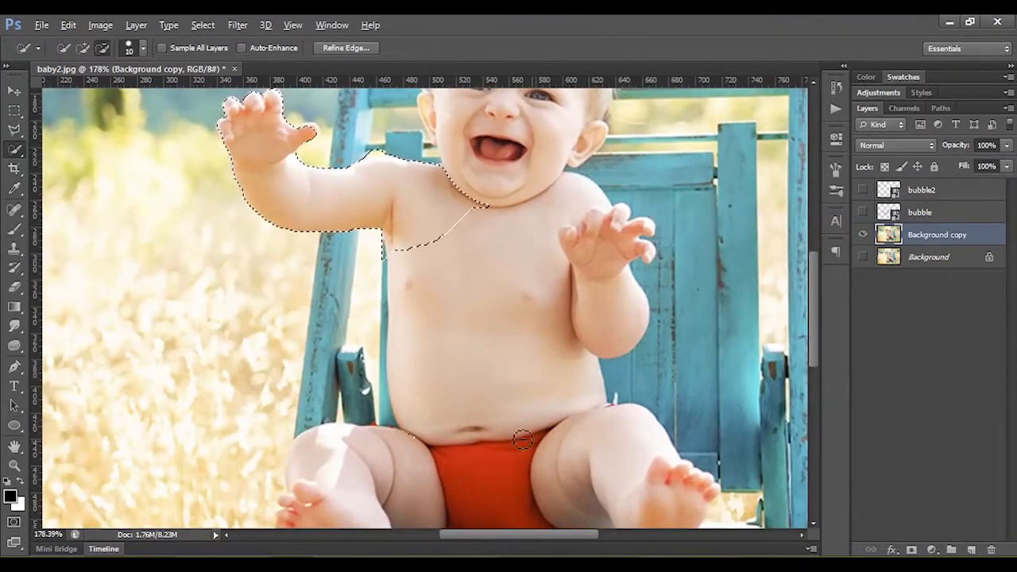
key(alt)
drag(549, 383, 522, 261)
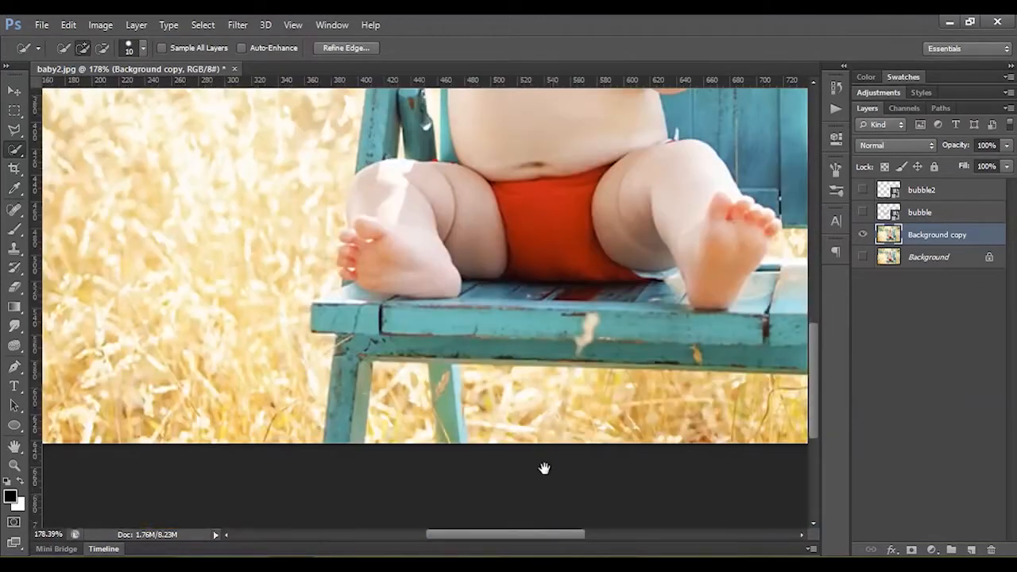
scroll(547, 510, up, 10)
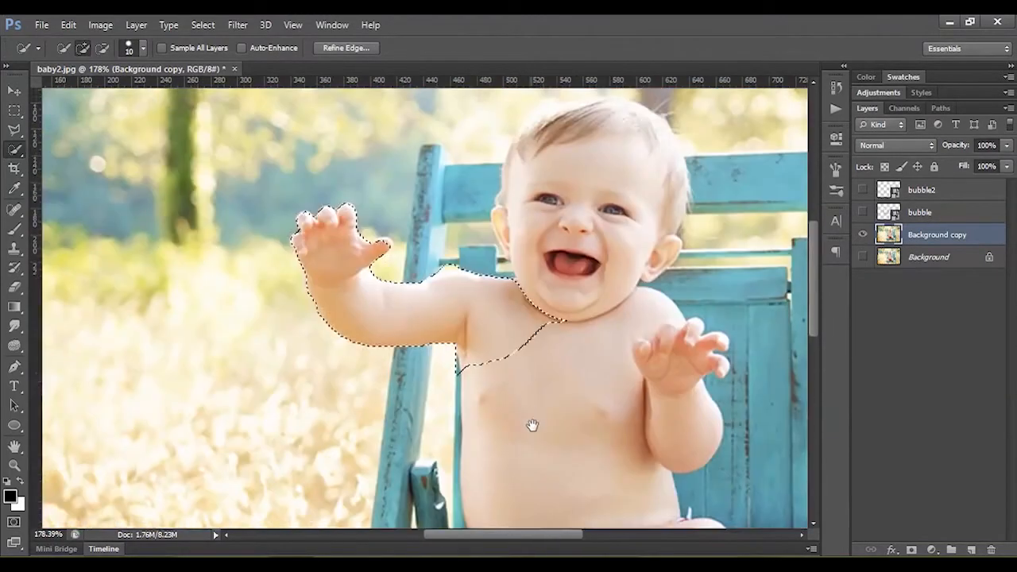
- Trim the background out of the arm selection around the thumb, along the shoulder and below the armpit
scroll(478, 308, up, 3)
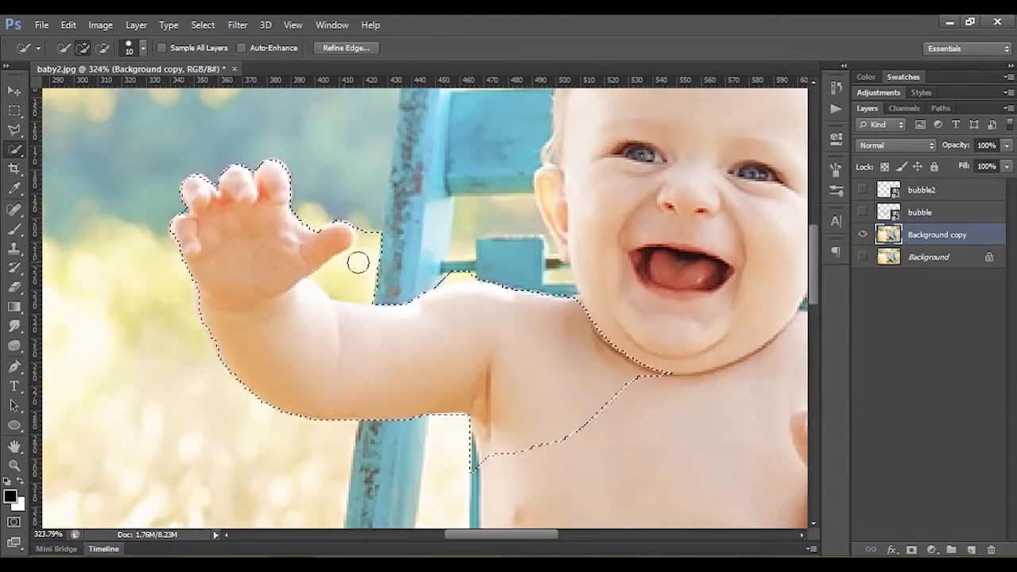
key(alt)
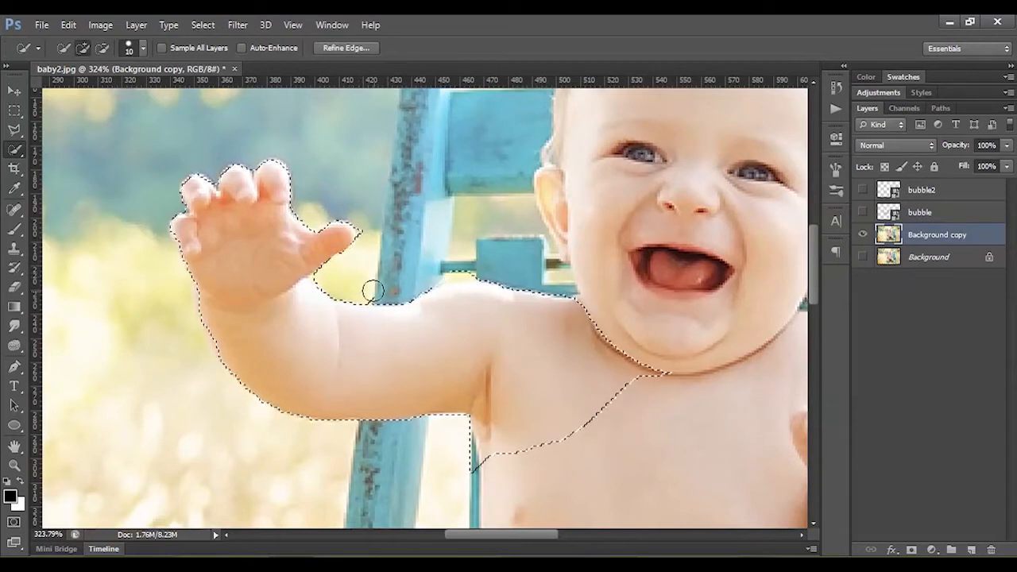
key(alt)
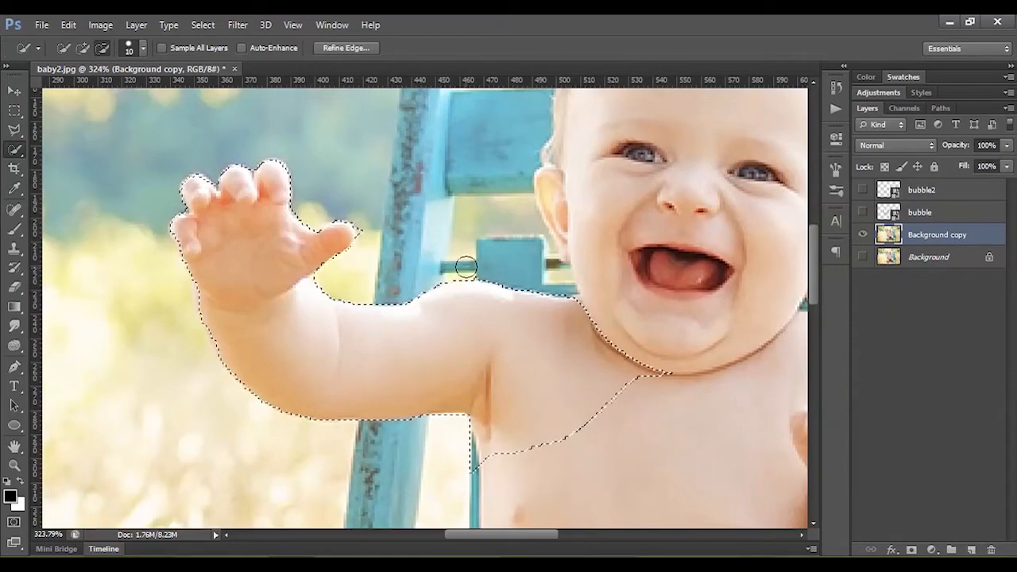
key(alt)
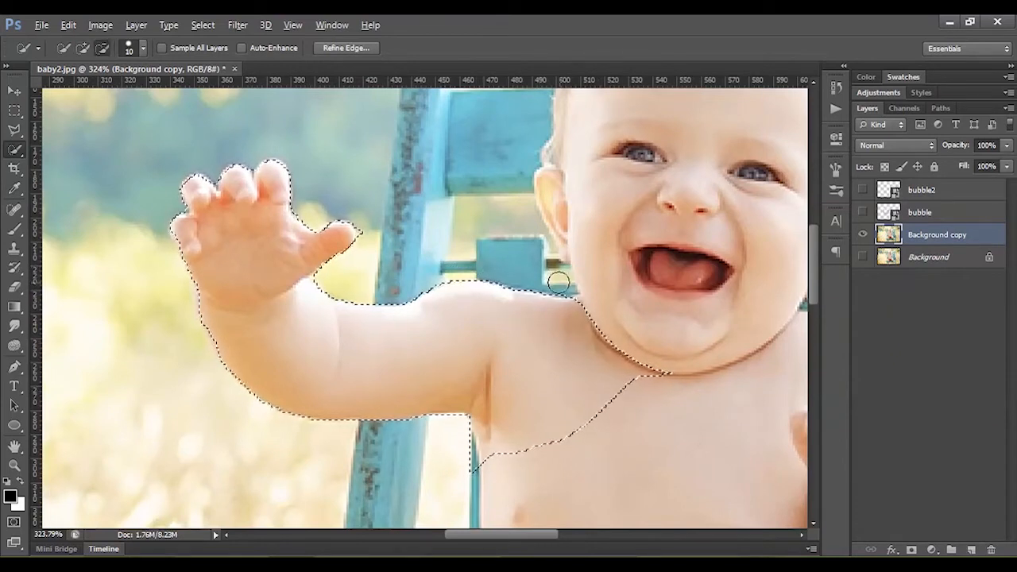
alt+click(461, 481)
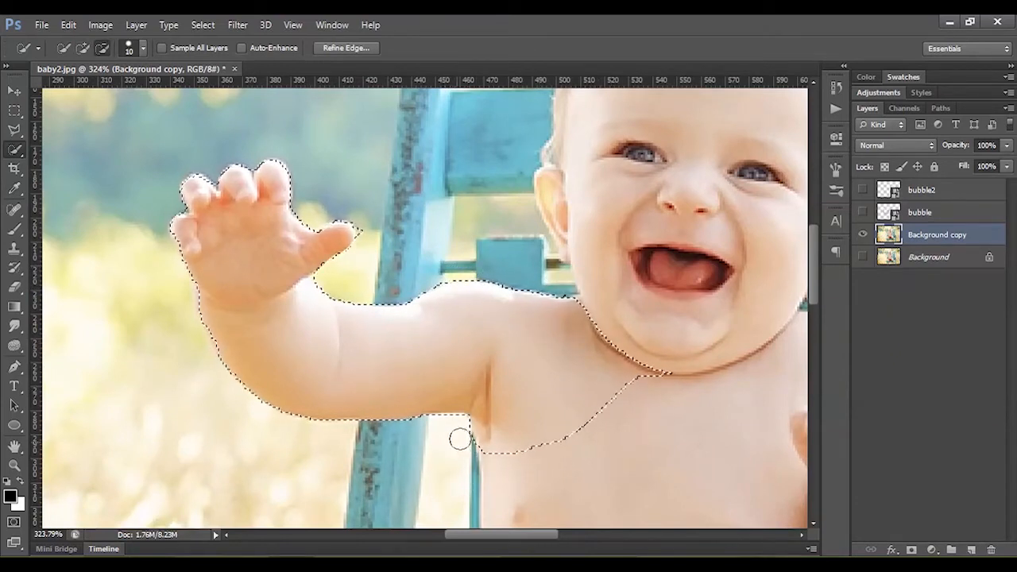
- Check the outline of the arm selection and feather it by 1 pixel
drag(208, 221, 311, 261)
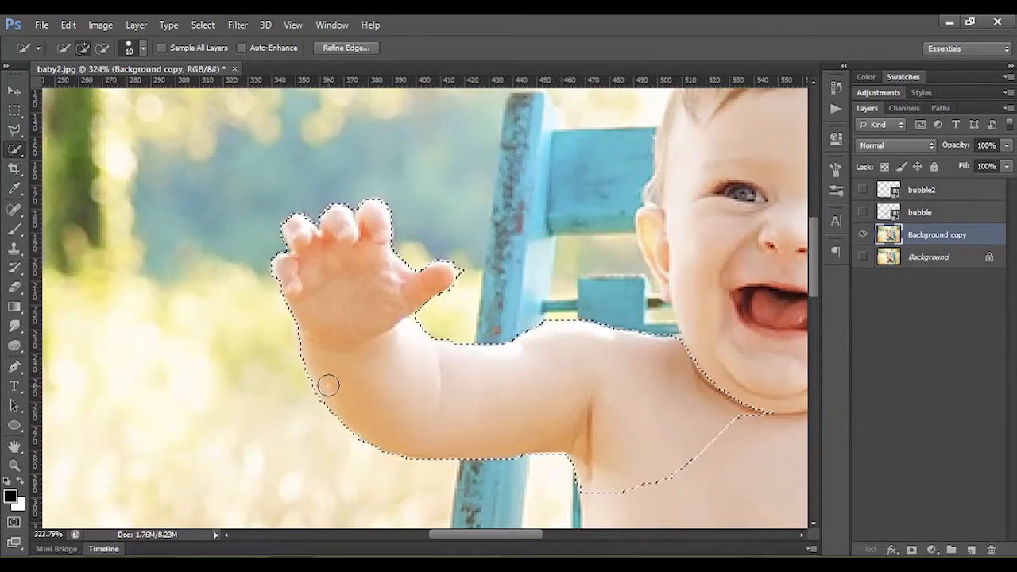
drag(464, 375, 398, 360)
drag(491, 364, 383, 345)
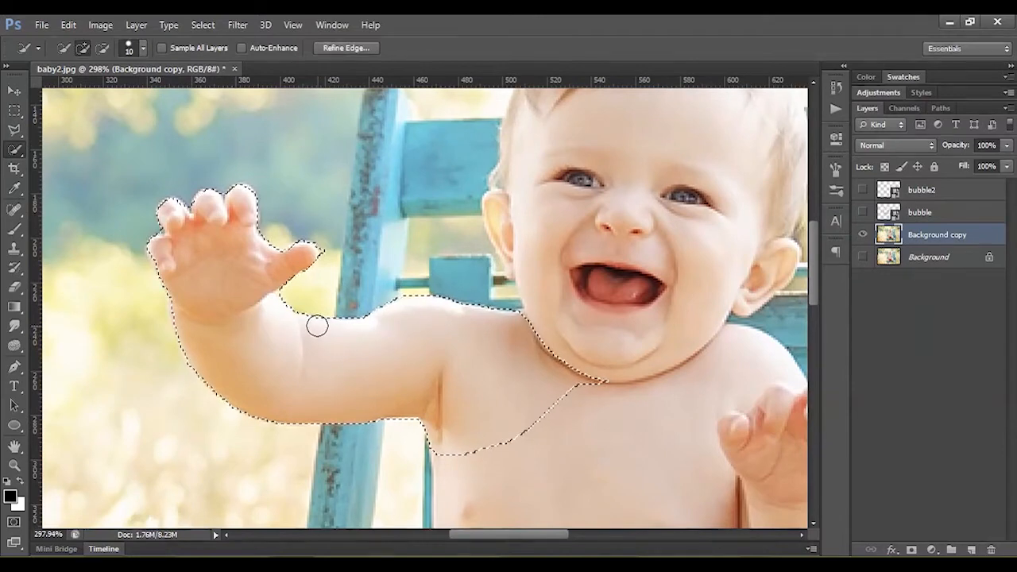
right_click(379, 342)
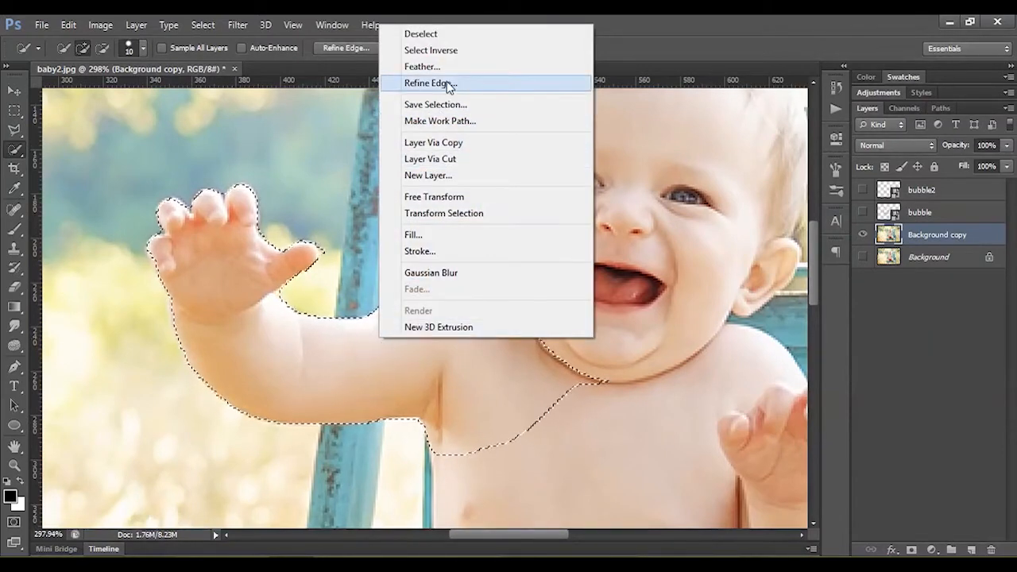
click(429, 67)
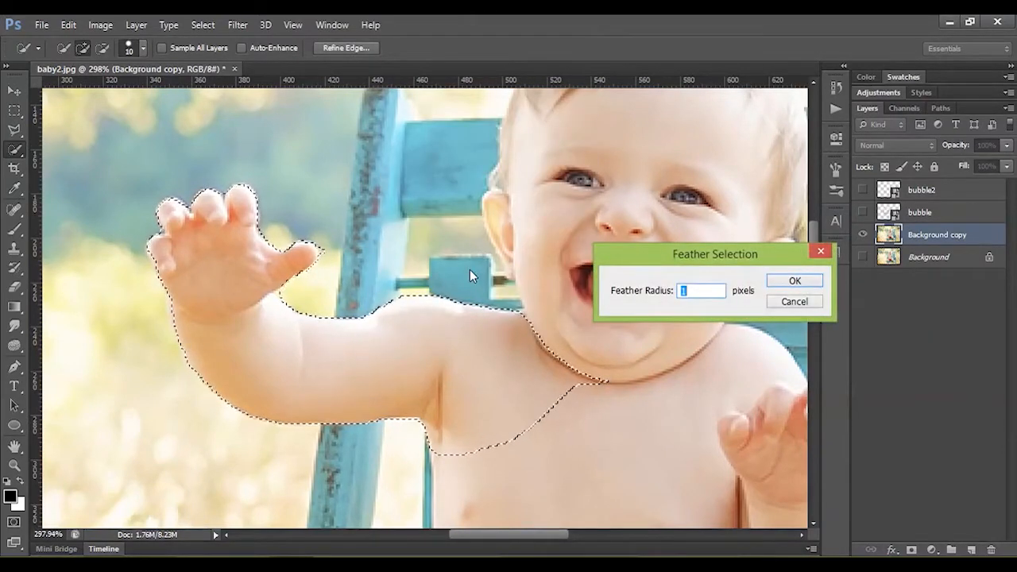
key(Return)
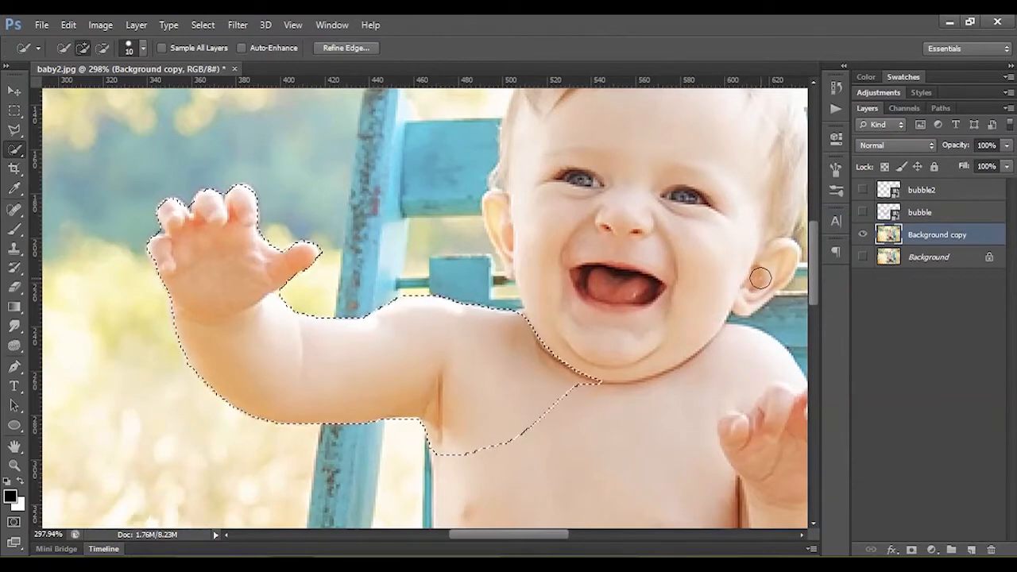
- Cut the selected arm out of Background copy and paste it in place on a new layer
scroll(500, 298, up, 1)
key(Delete)
key(ctrl+d)
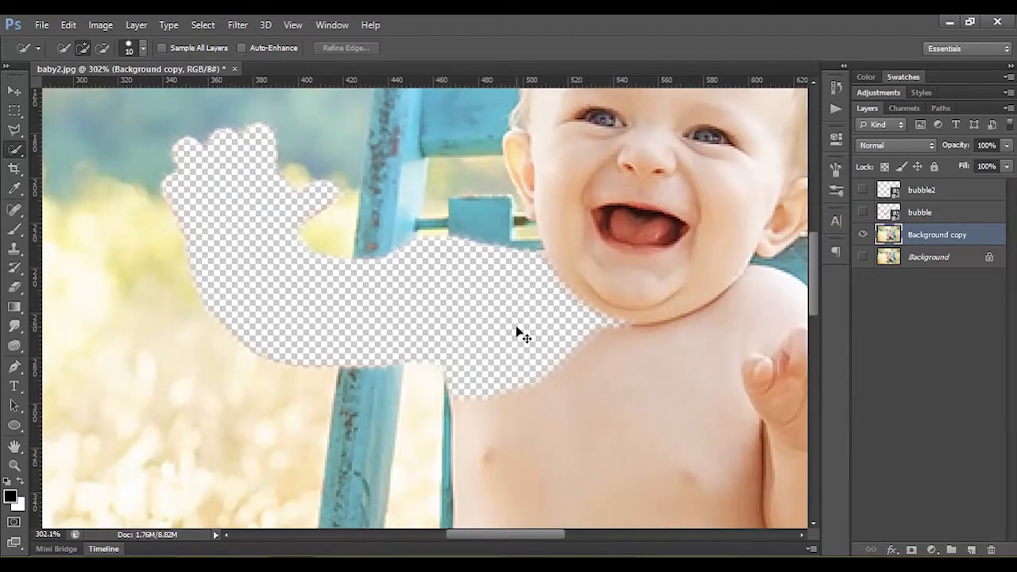
key(ctrl+v)
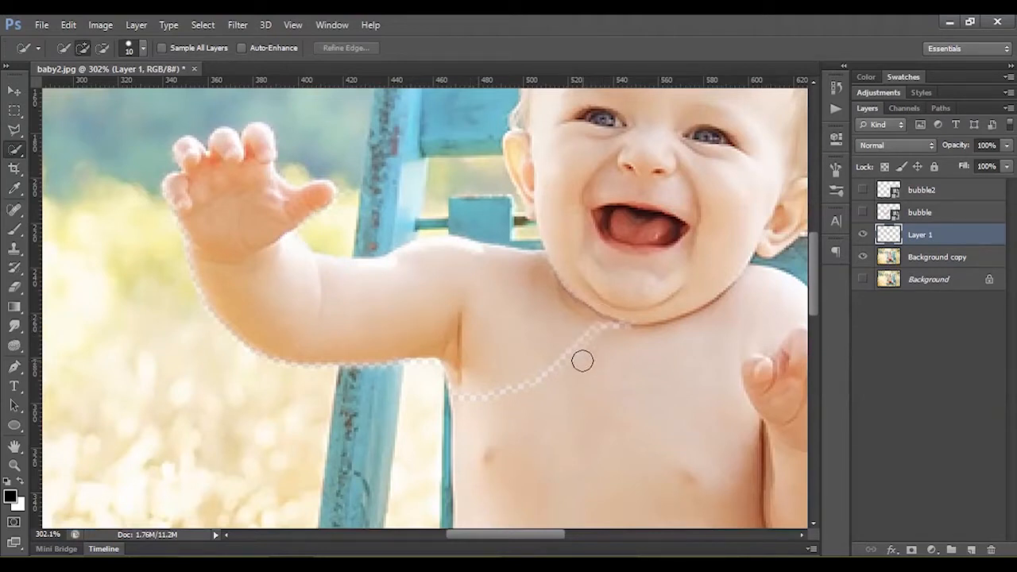
- Inspect the separated arm by toggling the visibility of Background copy and Layer 1
click(864, 256)
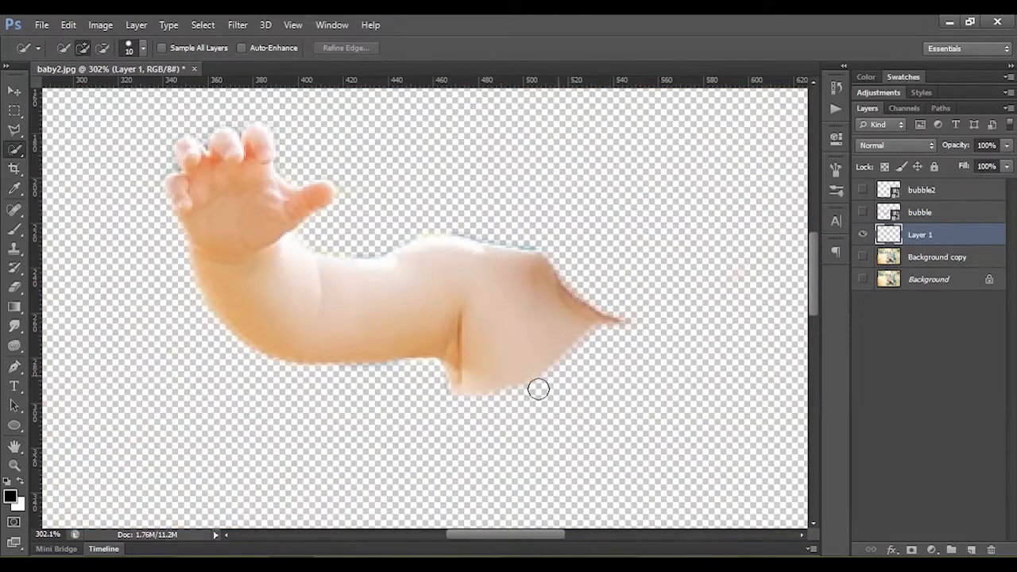
click(864, 234)
click(864, 234)
click(863, 257)
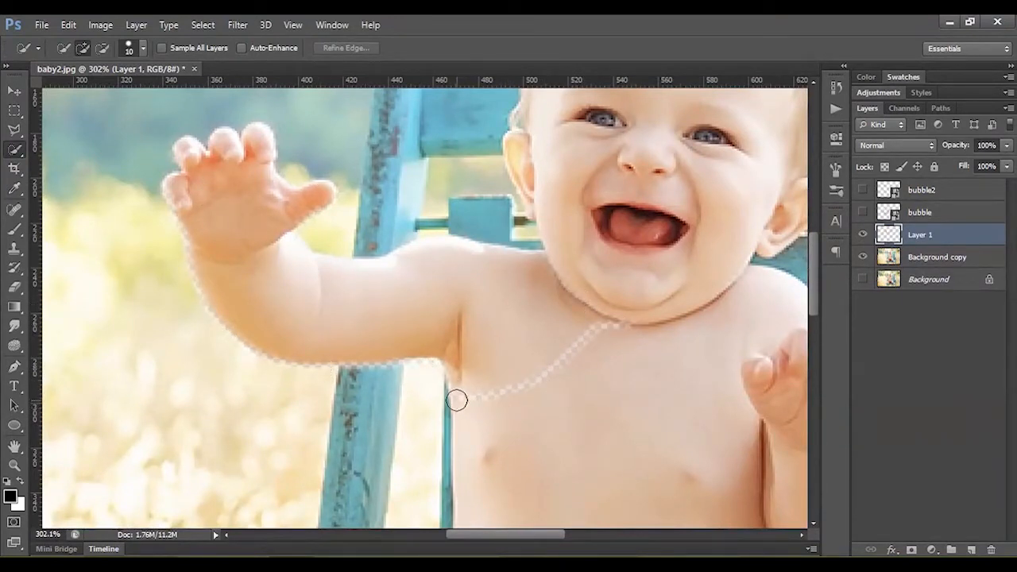
- Hide Layer 1 with the arm and make Background copy the active layer
click(863, 234)
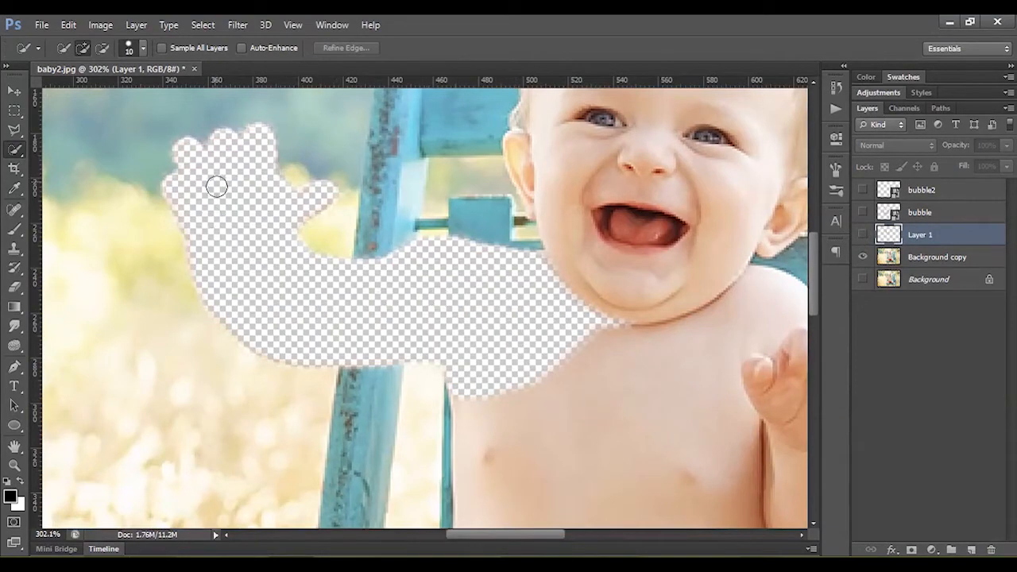
scroll(510, 289, down, 5)
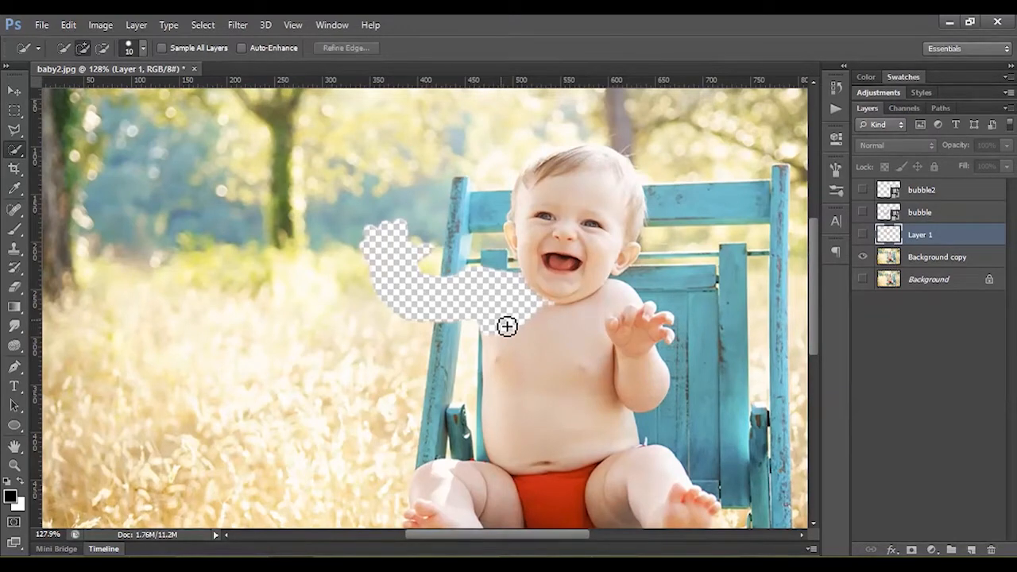
scroll(507, 326, up, 3)
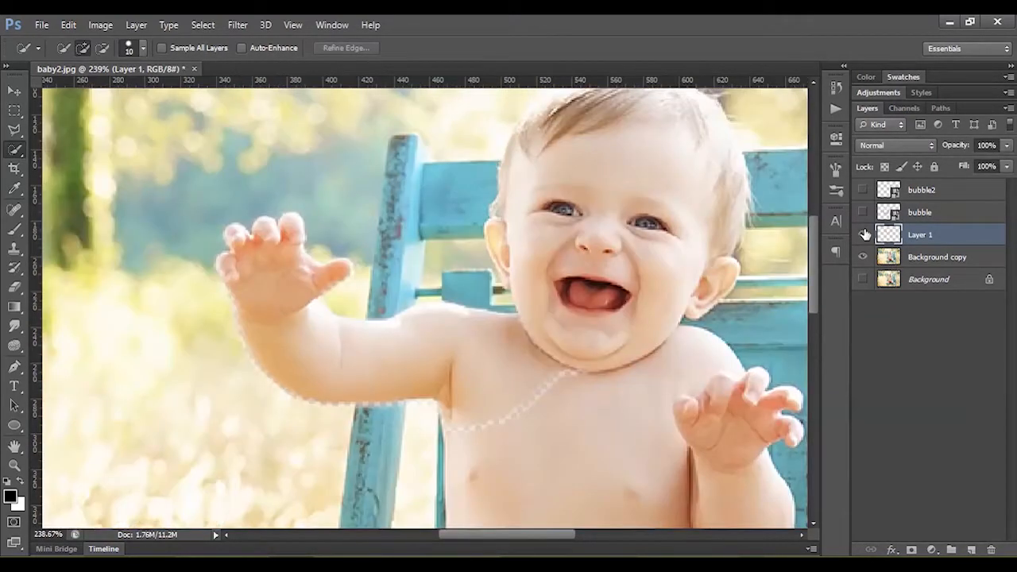
click(900, 258)
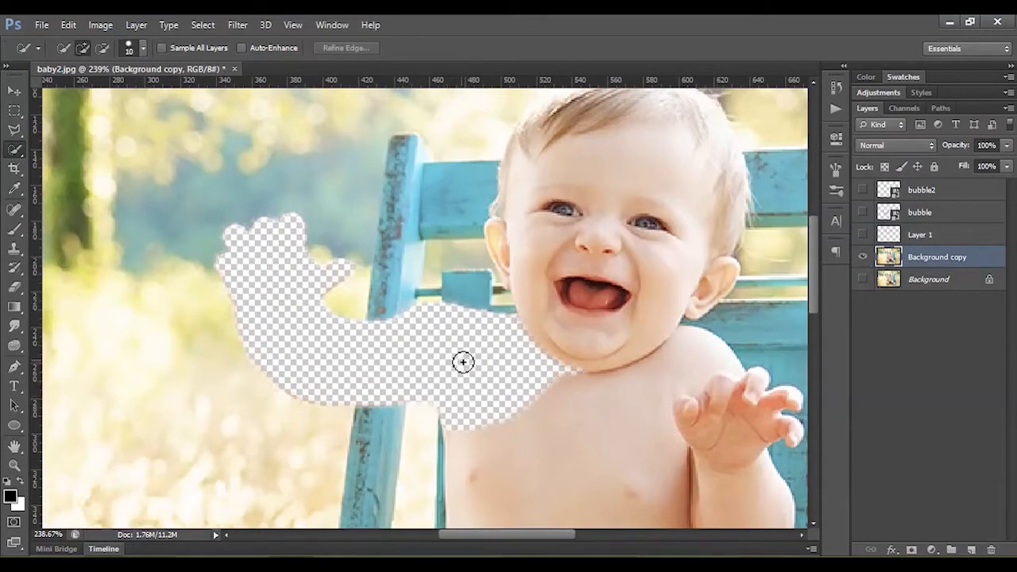
- Outline the background around the hand-shaped hole with the Polygonal Lasso, following the outer edge of the chair's post
scroll(453, 363, down, 5)
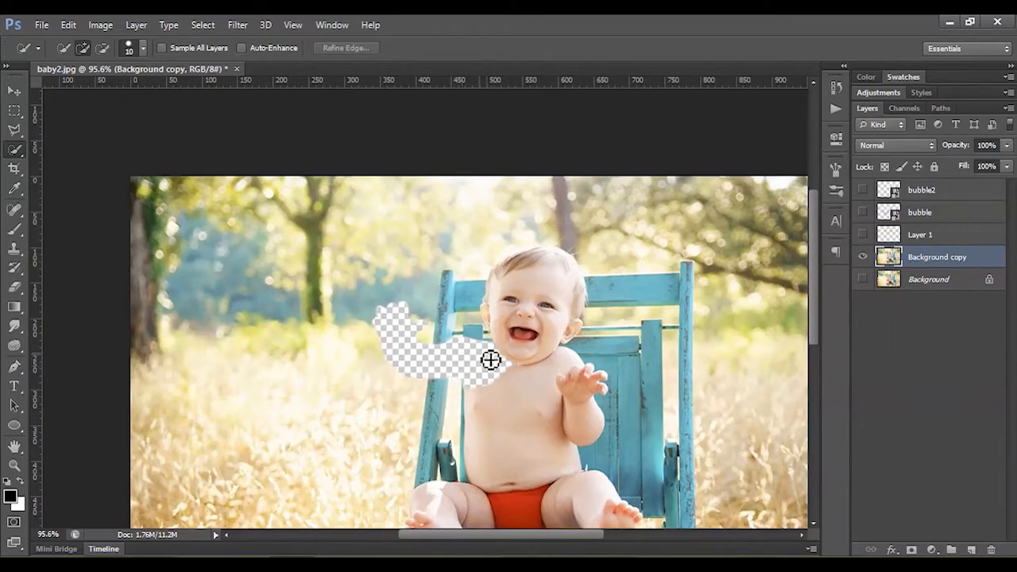
scroll(453, 351, up, 3)
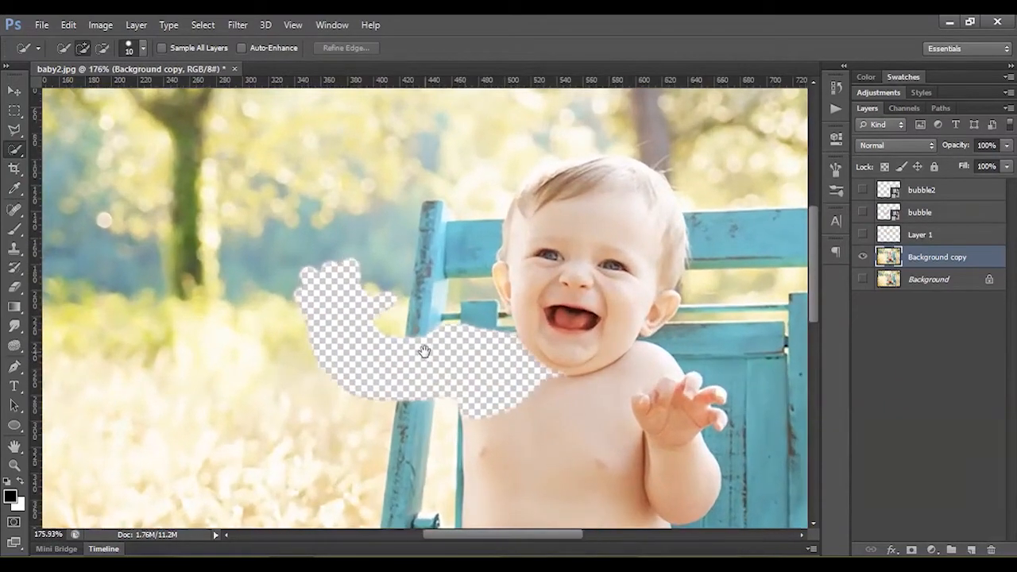
scroll(497, 338, up, 1)
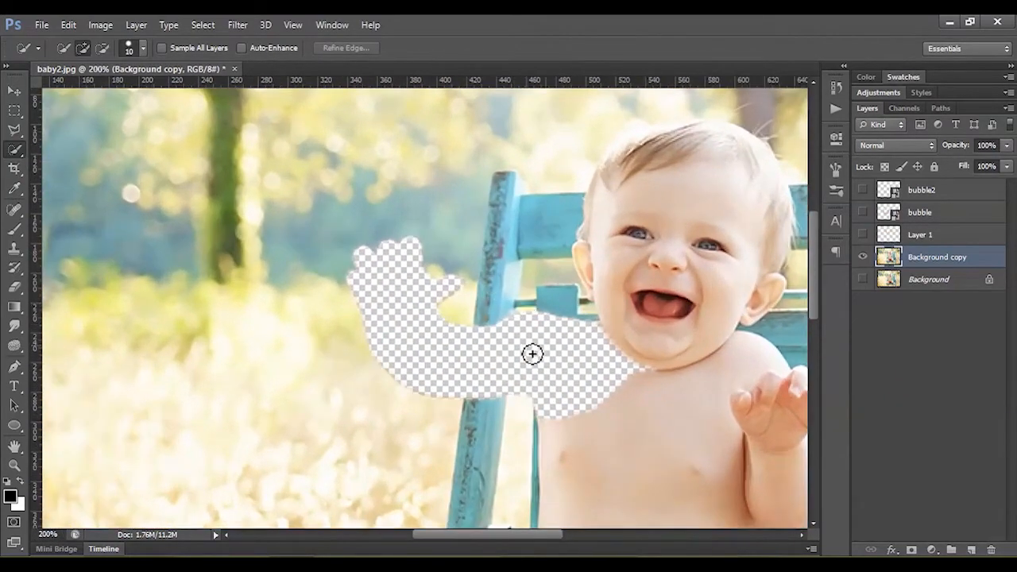
click(13, 129)
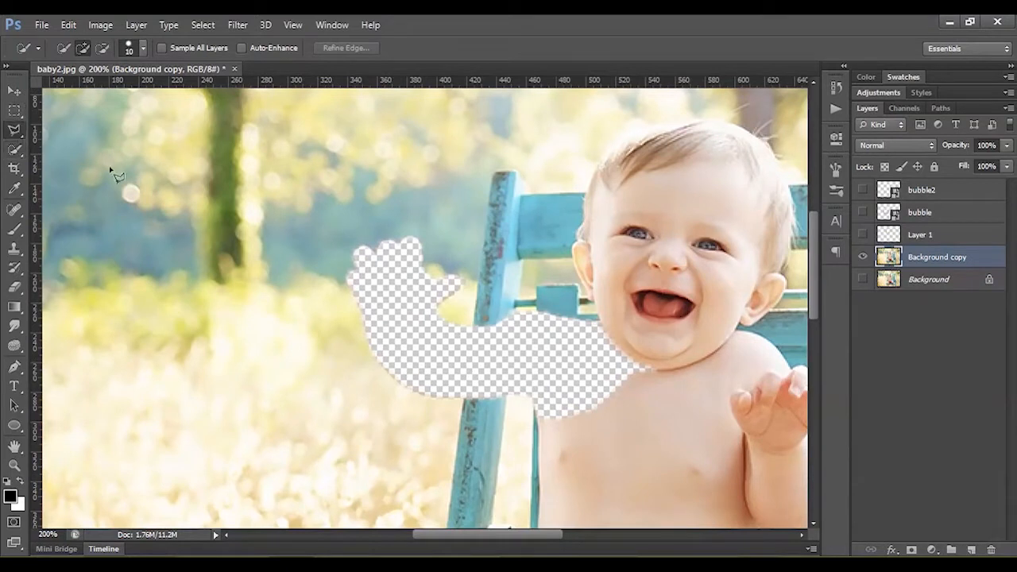
click(490, 188)
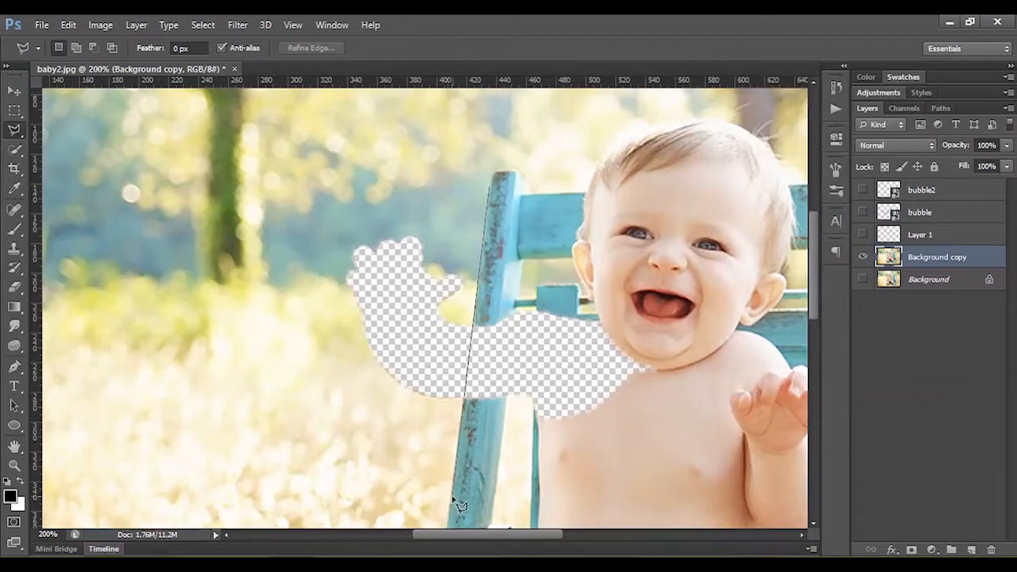
click(451, 495)
click(343, 409)
click(254, 245)
click(312, 173)
double_click(402, 149)
- Set up the Clone Stamp with a soft 43 px brush and raise its hardness
scroll(420, 302, up, 2)
scroll(404, 317, down, 3)
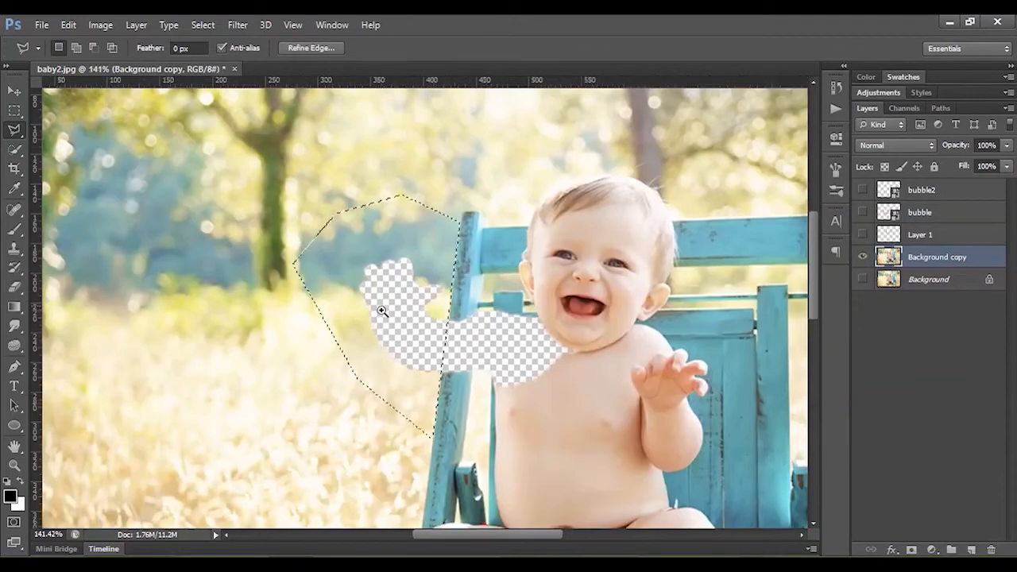
click(15, 248)
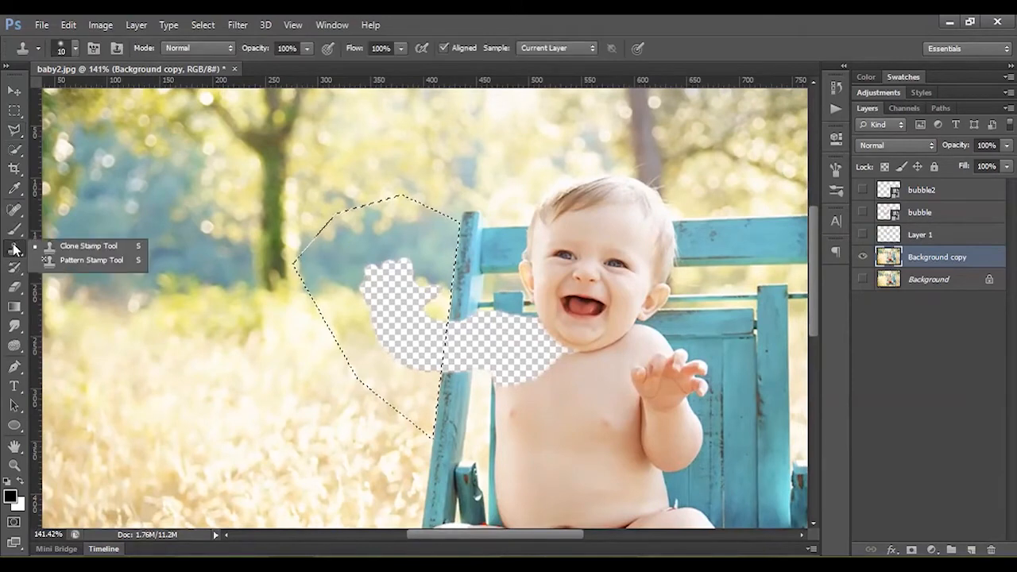
click(69, 246)
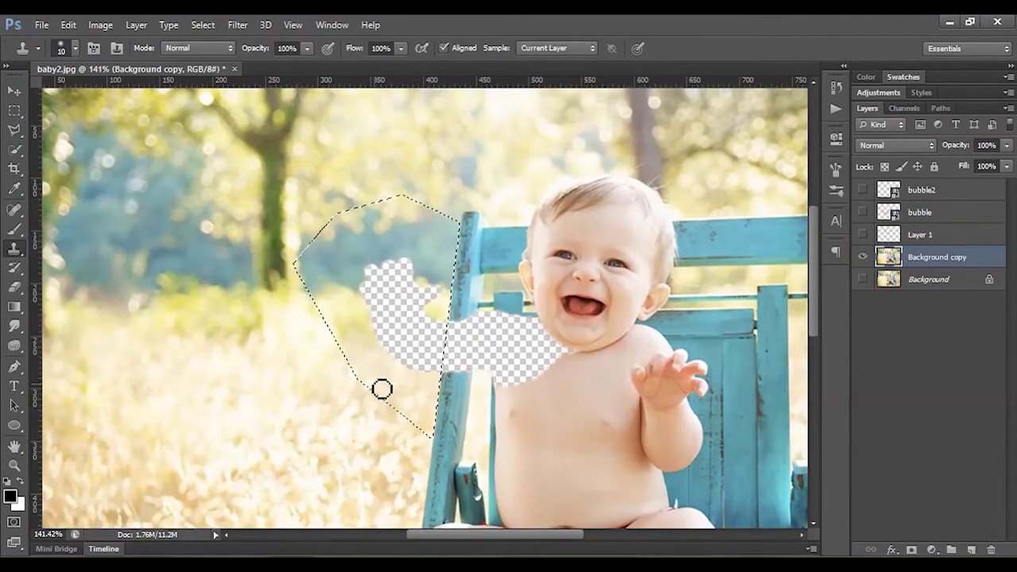
right_click(360, 345)
drag(375, 220, 393, 221)
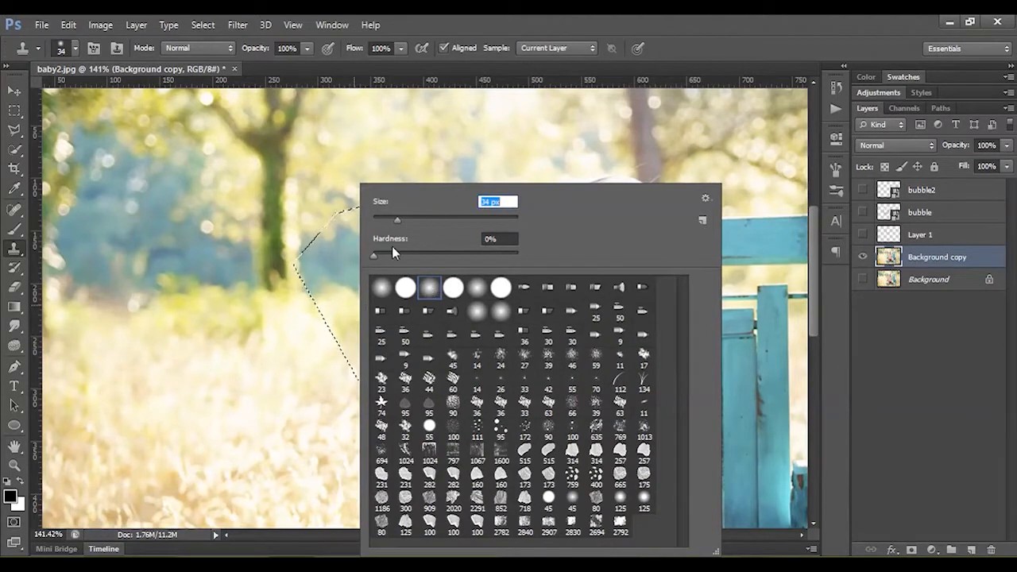
click(403, 221)
drag(373, 256, 409, 255)
click(404, 221)
- Clone the surrounding meadow over the hand-shaped hole inside the selection and clear the selection
click(280, 388)
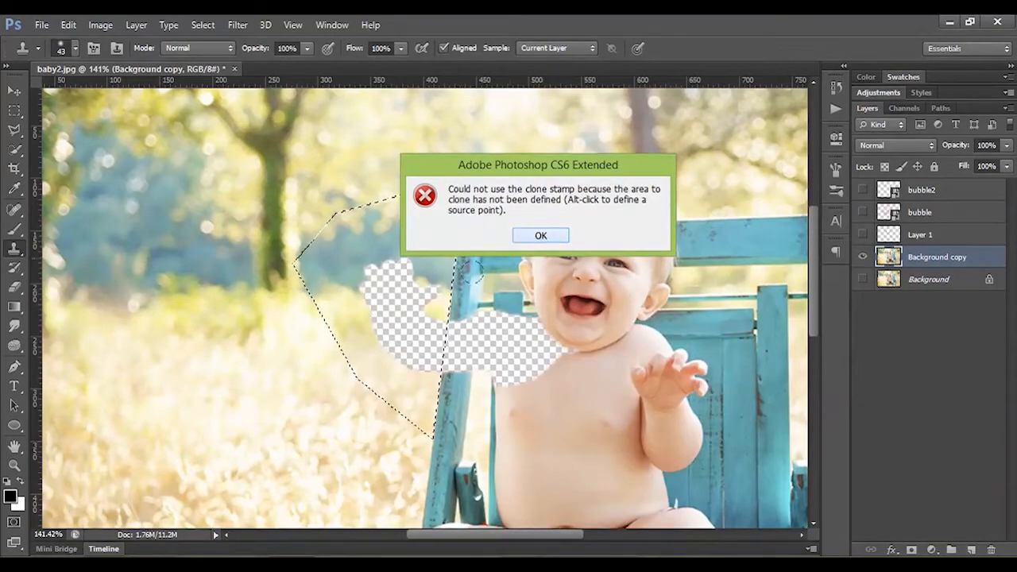
click(540, 232)
drag(338, 324, 432, 331)
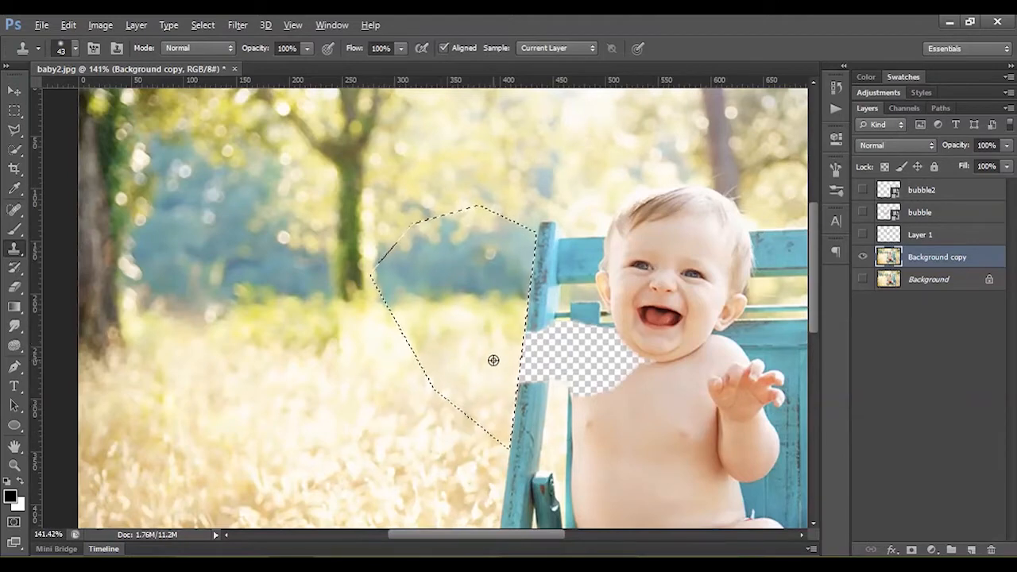
drag(509, 361, 499, 334)
key(ctrl+d)
key(ctrl+d)
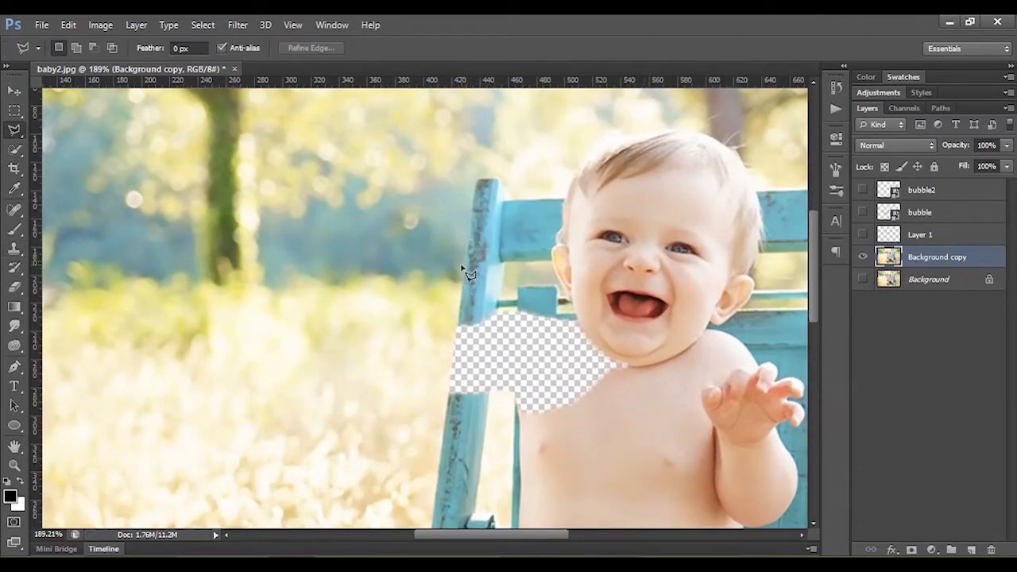
- Outline the chair's post around its missing section with the Polygonal Lasso
click(465, 268)
click(441, 453)
click(483, 455)
click(500, 307)
click(476, 294)
click(466, 268)
scroll(484, 349, up, 1)
- Clone blue painted wood over the post's missing section, finishing with a 20 px brush, and clear the selection
key(s)
alt+click(486, 196)
mouse_move(475, 262)
mouse_down()
mouse_move(465, 445)
mouse_move(402, 468)
mouse_up()
scroll(434, 434, down, 2)
key(bracketleft)
key(bracketleft)
key(bracketleft)
scroll(459, 317, down, 4)
scroll(458, 416, up, 6)
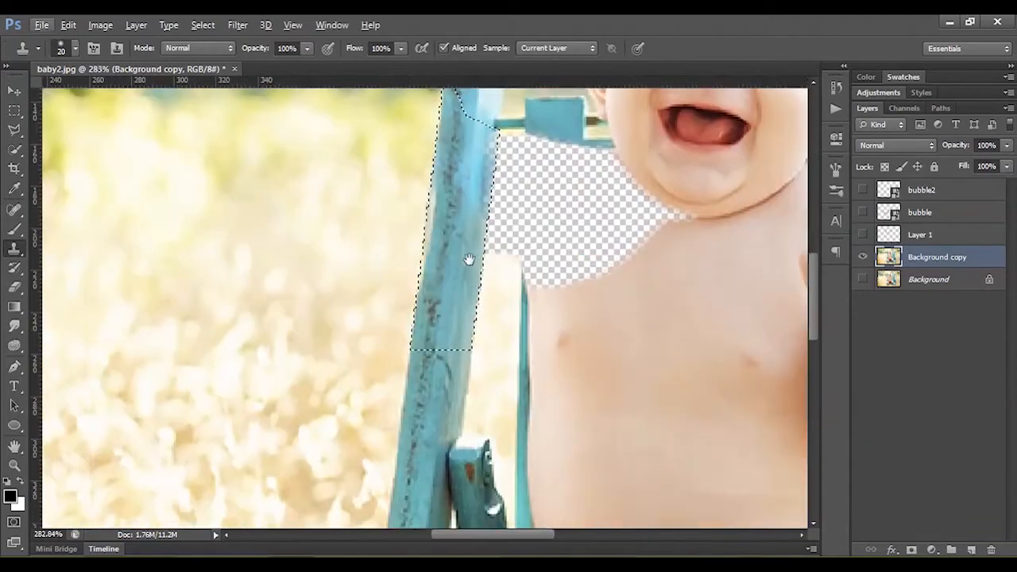
key(ctrl+d)
- Outline the narrow gap between the chair's post and the backrest's inner upright with the Polygonal Lasso
scroll(442, 295, down, 3)
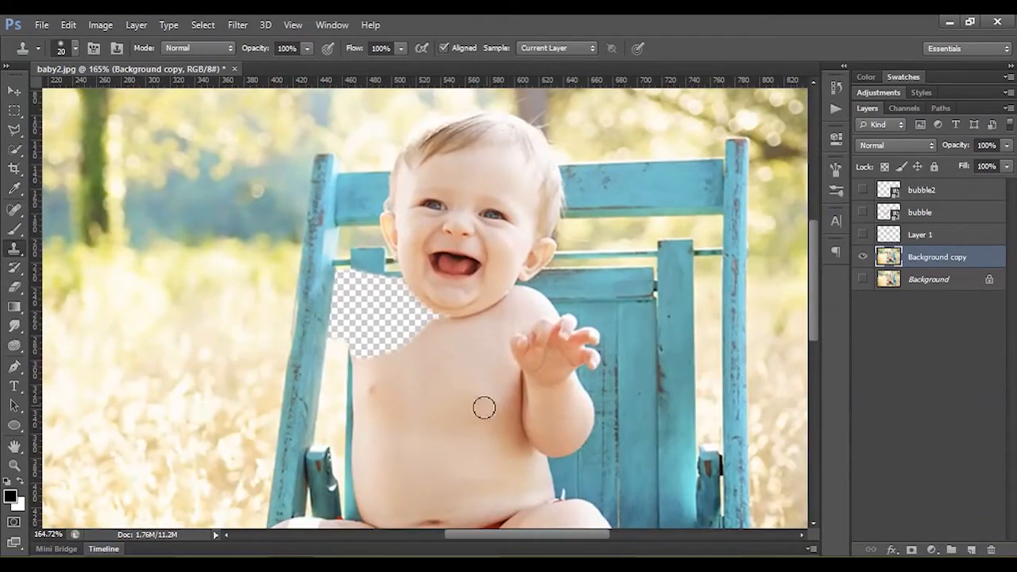
scroll(347, 283, up, 4)
key(l)
click(335, 268)
click(350, 269)
click(347, 388)
click(321, 392)
click(335, 268)
- Clone the meadow into the selected narrow gap and clear the selection
key(s)
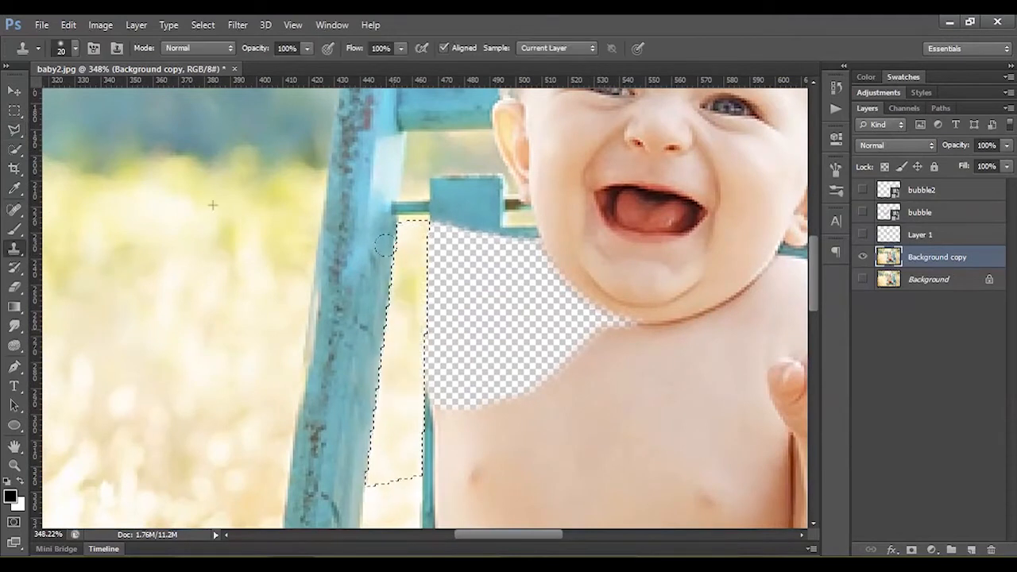
key(ctrl+d)
drag(374, 370, 309, 382)
- Show Layer 1 to examine how the arm covers the hole at the shoulder, and hide it again
click(14, 129)
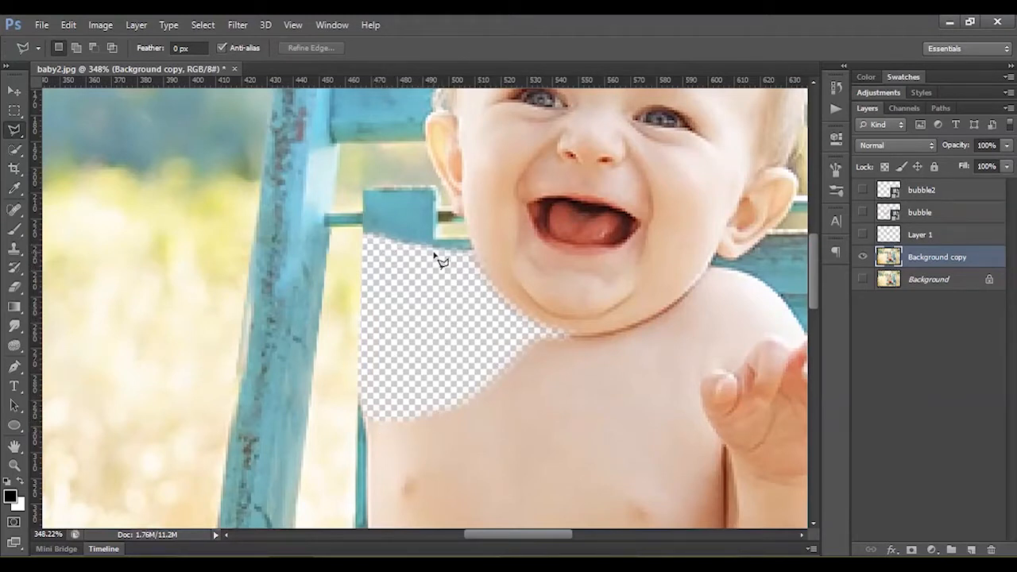
mouse_move(452, 323)
mouse_down()
mouse_move(358, 332)
mouse_move(443, 326)
mouse_up()
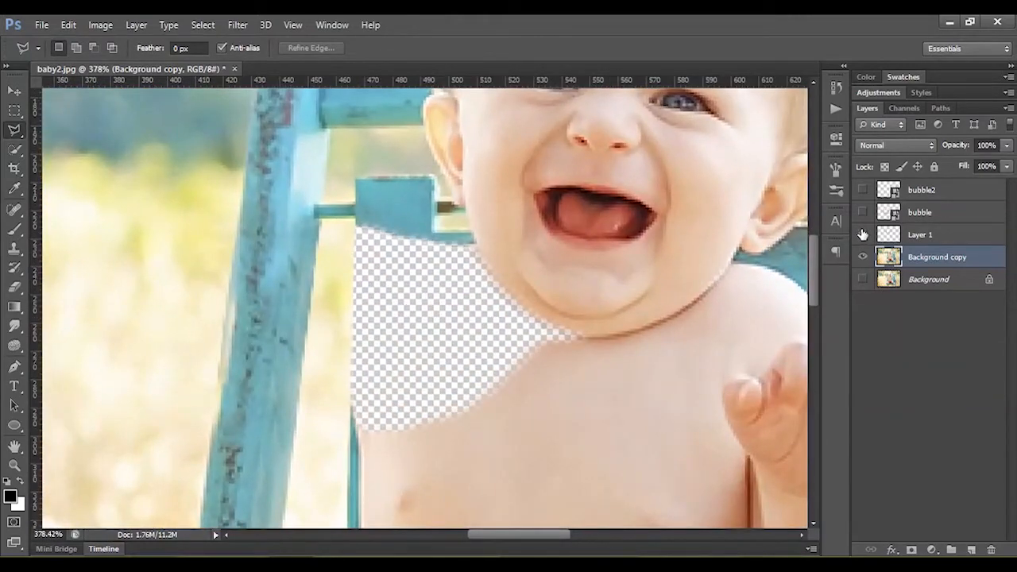
click(863, 234)
click(906, 236)
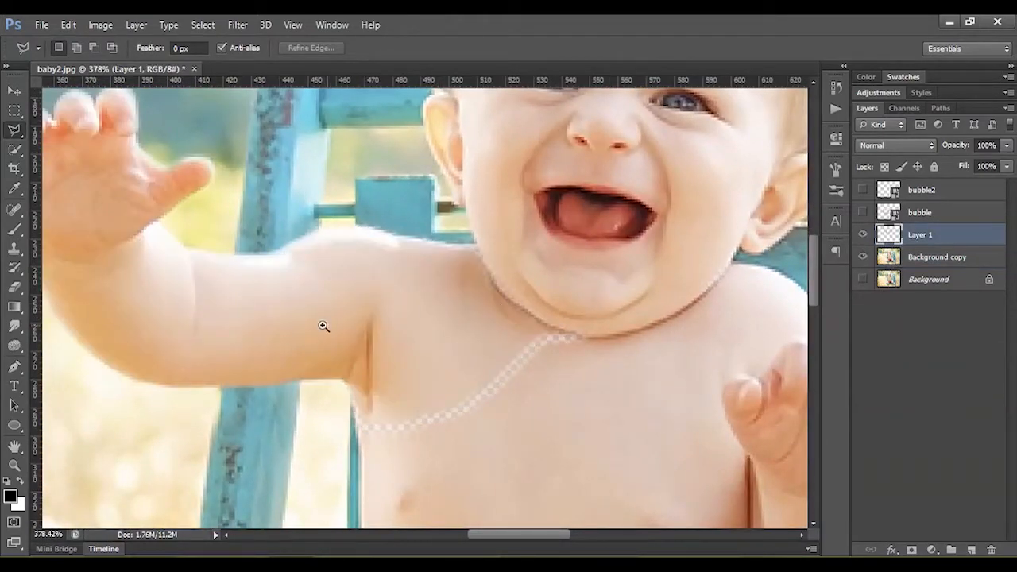
drag(324, 324, 243, 318)
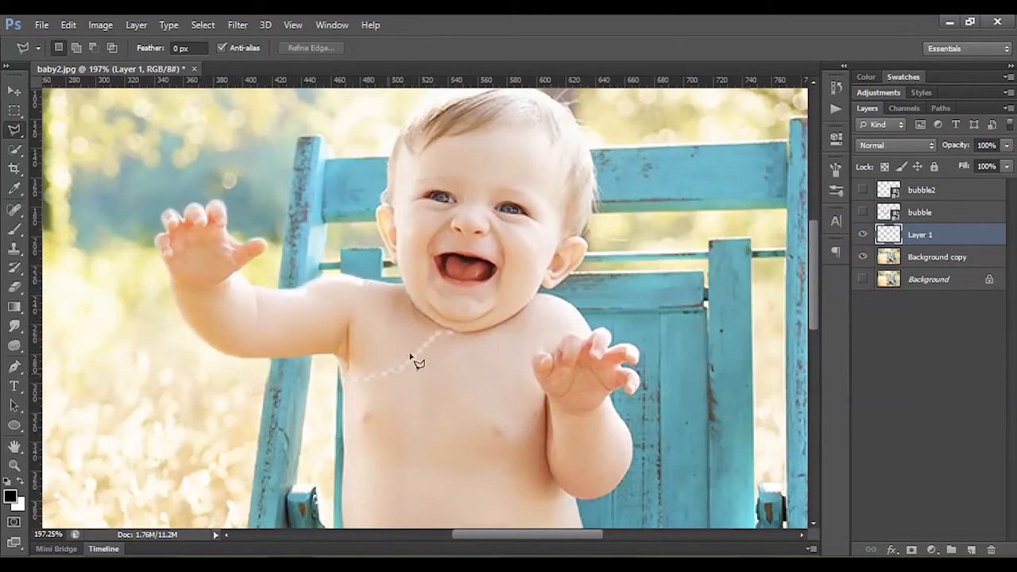
scroll(363, 372, up, 2)
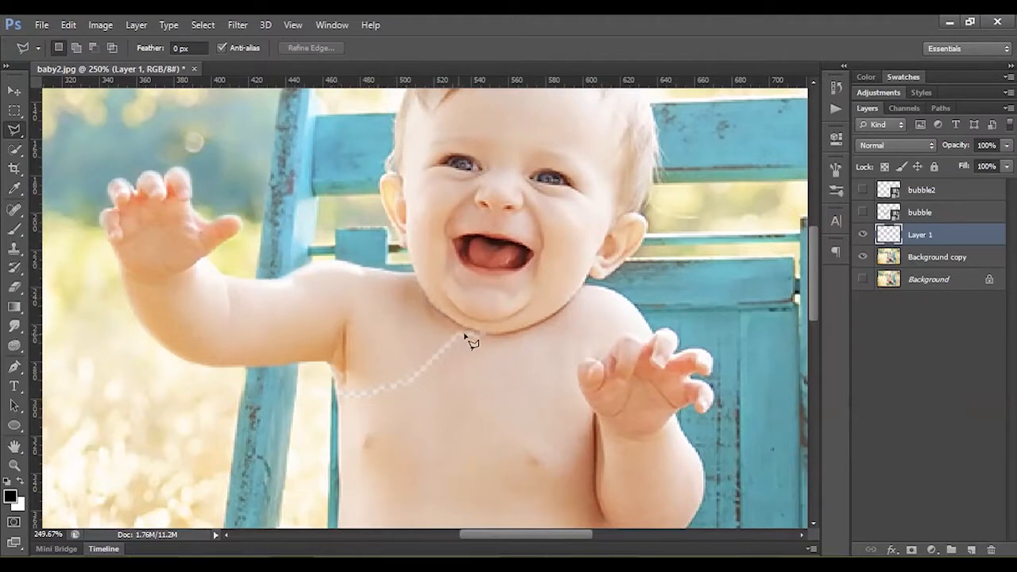
click(863, 234)
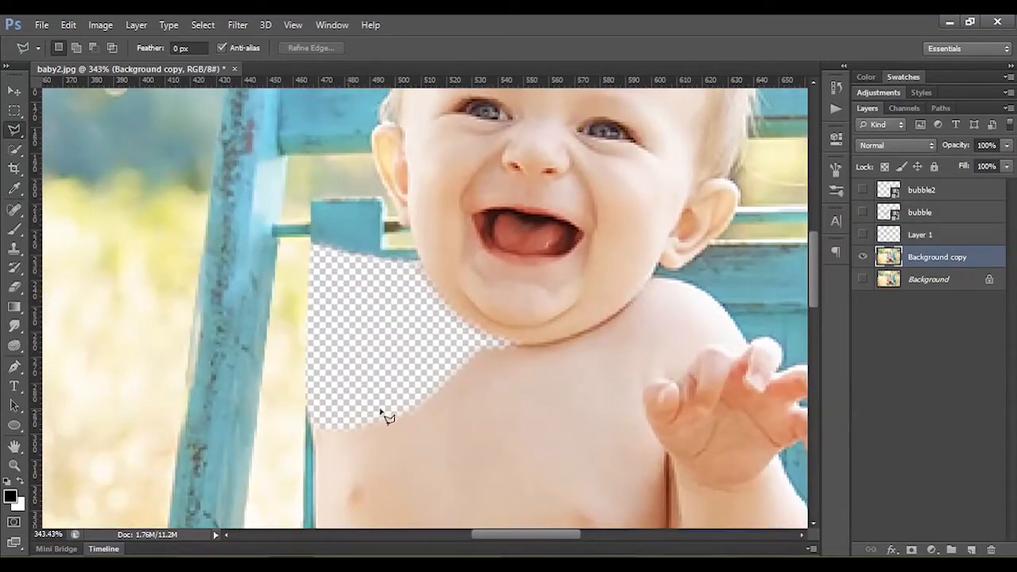
- Select the remaining hole between the backrest, chin and shoulder, and clone blue wood and skin into it
click(422, 277)
click(387, 345)
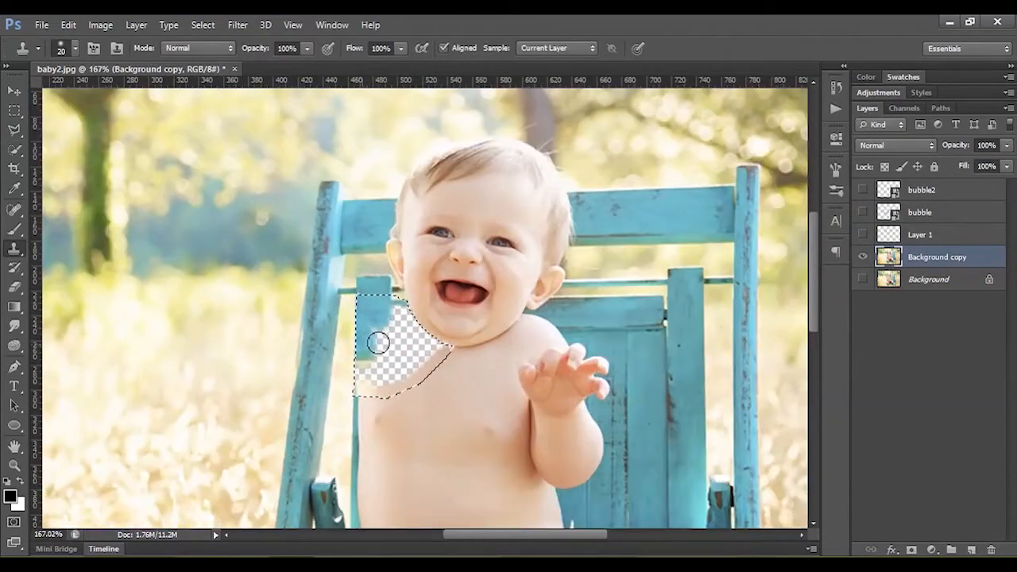
drag(374, 349, 403, 383)
scroll(404, 383, up, 4)
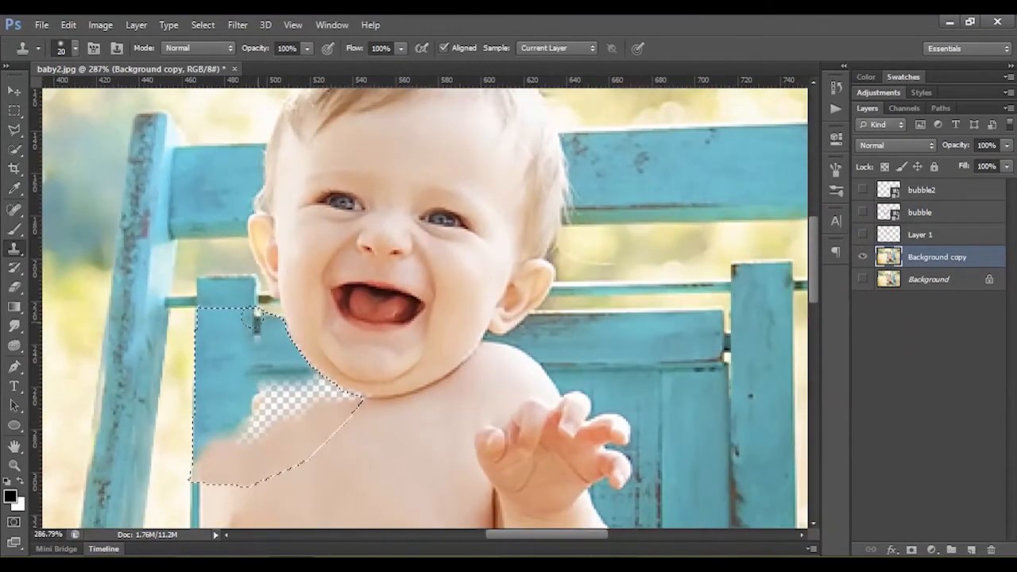
drag(251, 342, 368, 334)
scroll(397, 314, up, 4)
key(v)
scroll(363, 272, down, 5)
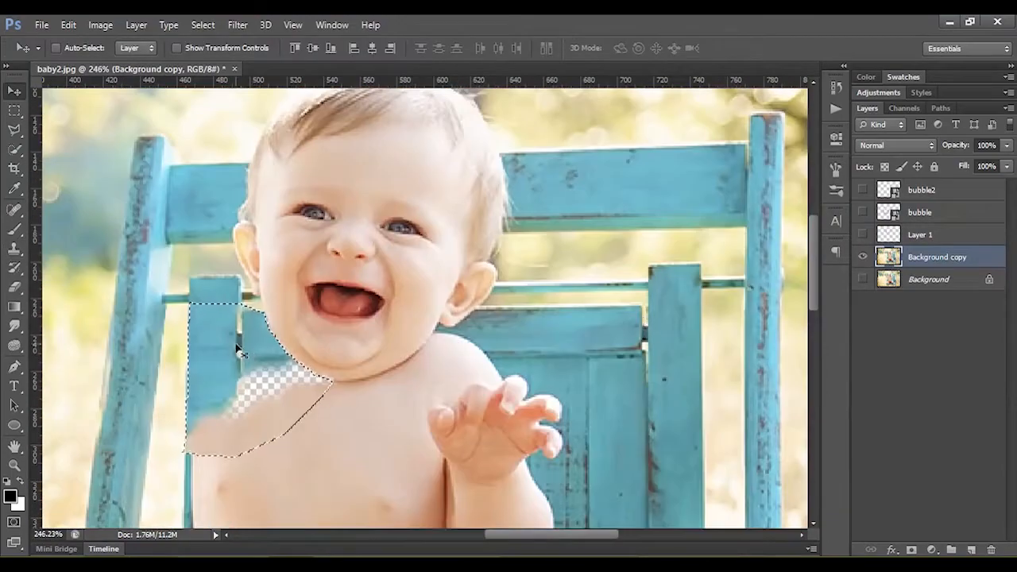
- Outline the backrest's inner upright beside the neck and retouch its rebuilt wood with an 8 px Clone Stamp
key(l)
scroll(278, 318, up, 2)
click(282, 244)
click(274, 254)
click(273, 440)
key(s)
scroll(262, 334, up, 3)
scroll(254, 310, down, 6)
scroll(422, 390, up, 4)
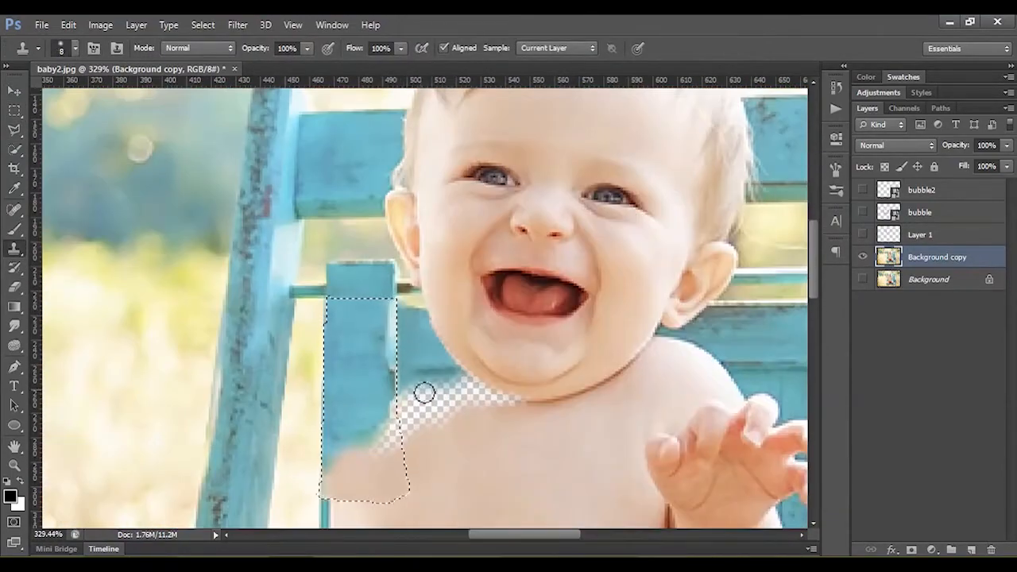
scroll(380, 363, down, 6)
scroll(363, 302, up, 5)
- Clone the dark gap along the inner upright's edge beside the baby's neck
key(l)
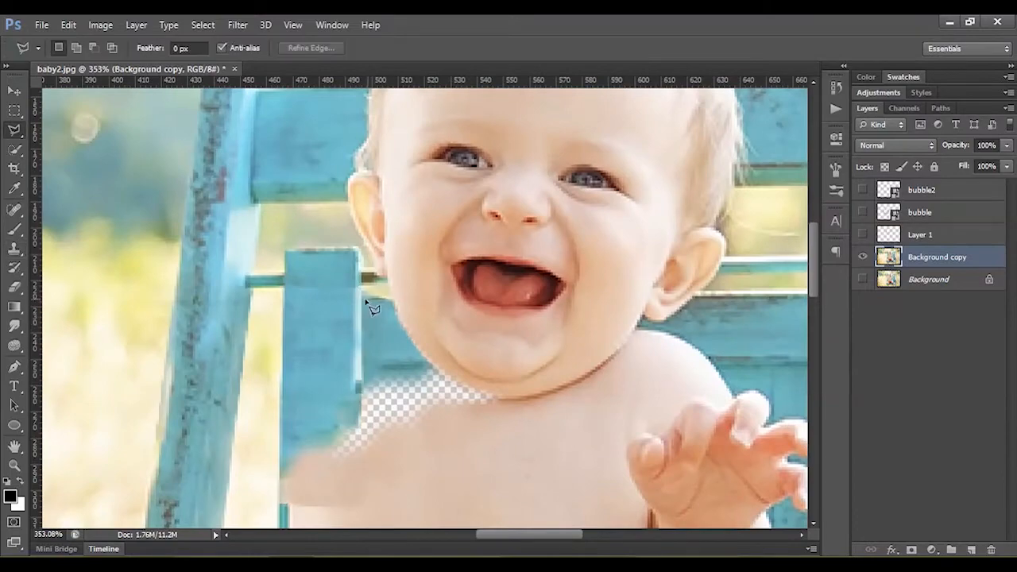
key(s)
scroll(368, 302, down, 2)
scroll(635, 334, down, 2)
scroll(517, 357, up, 3)
scroll(477, 381, down, 3)
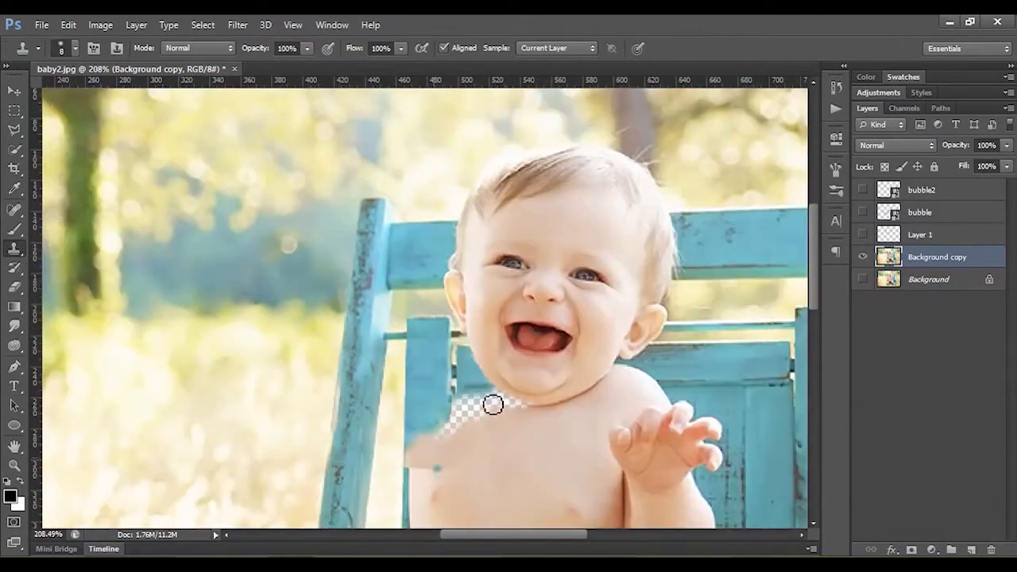
- Clone skin over the torso's cut edge on Background copy with a 12 px brush, and lower the Clone Stamp's opacity
scroll(402, 435, up, 5)
key(bracketright)
alt+click(488, 399)
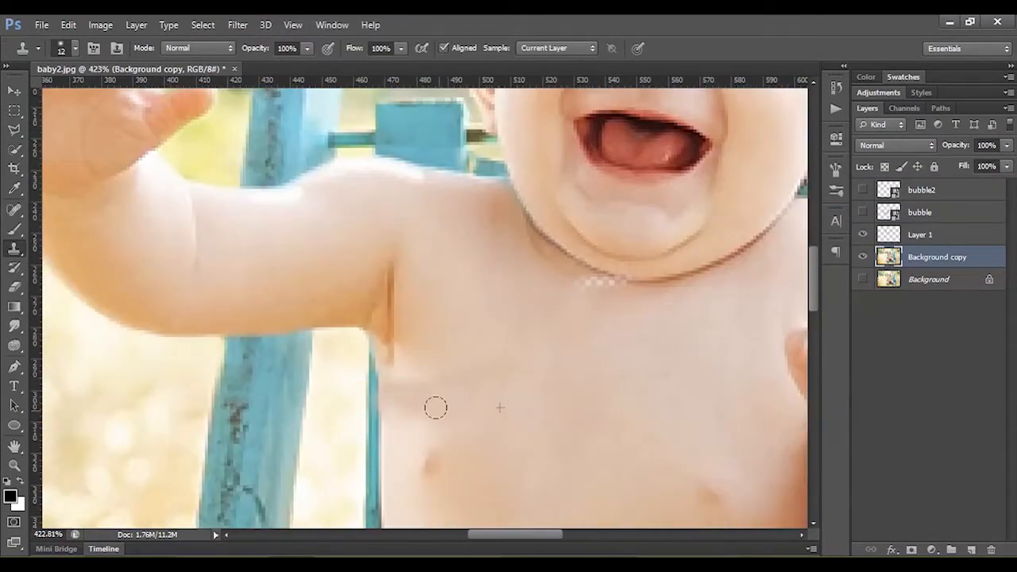
scroll(436, 406, up, 1)
click(306, 48)
drag(312, 65, 266, 77)
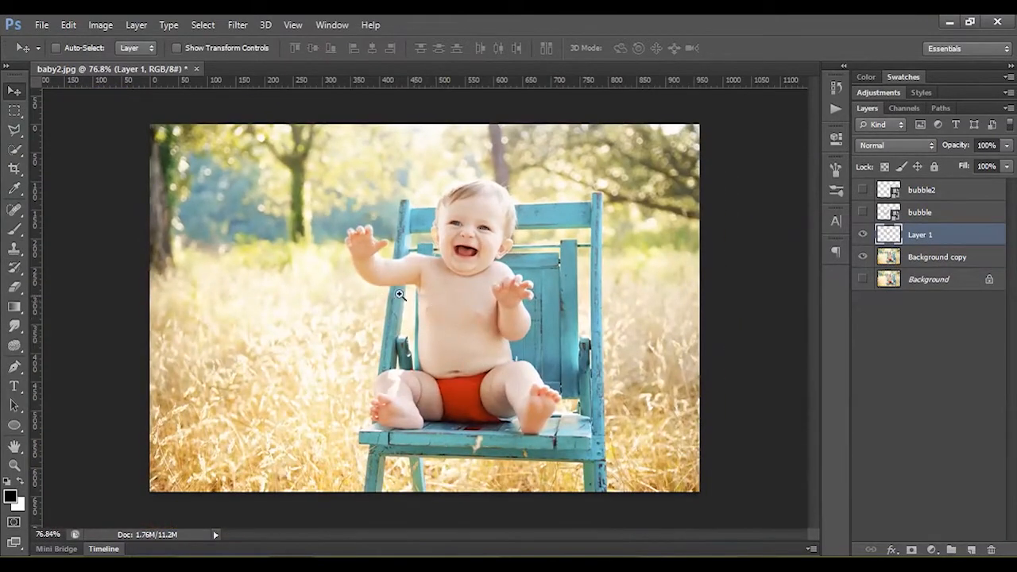
- Examine the rebuilt background with and without the arm by toggling Layer 1's visibility
drag(400, 295, 366, 307)
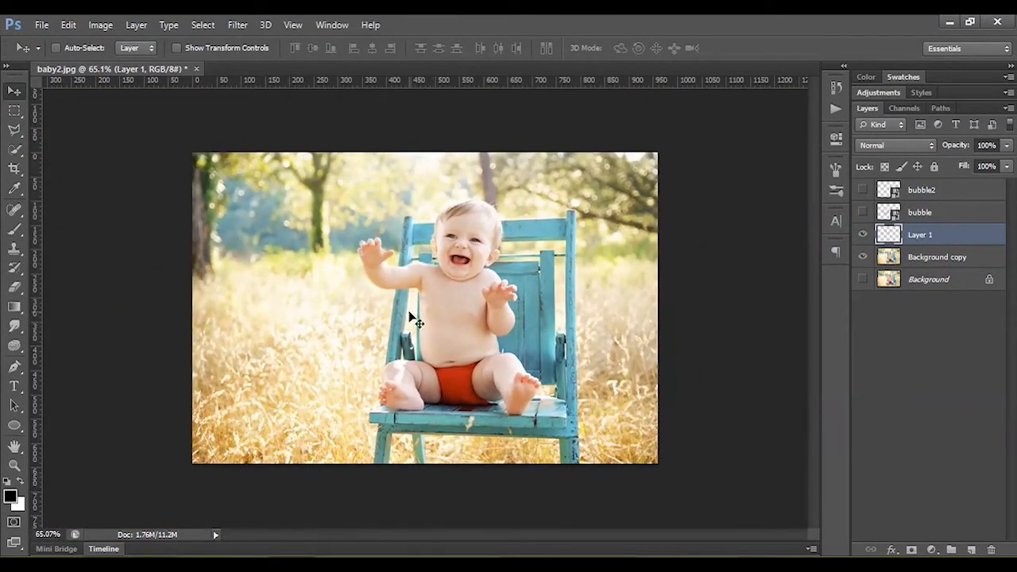
click(863, 234)
click(862, 235)
click(863, 235)
click(863, 234)
click(862, 235)
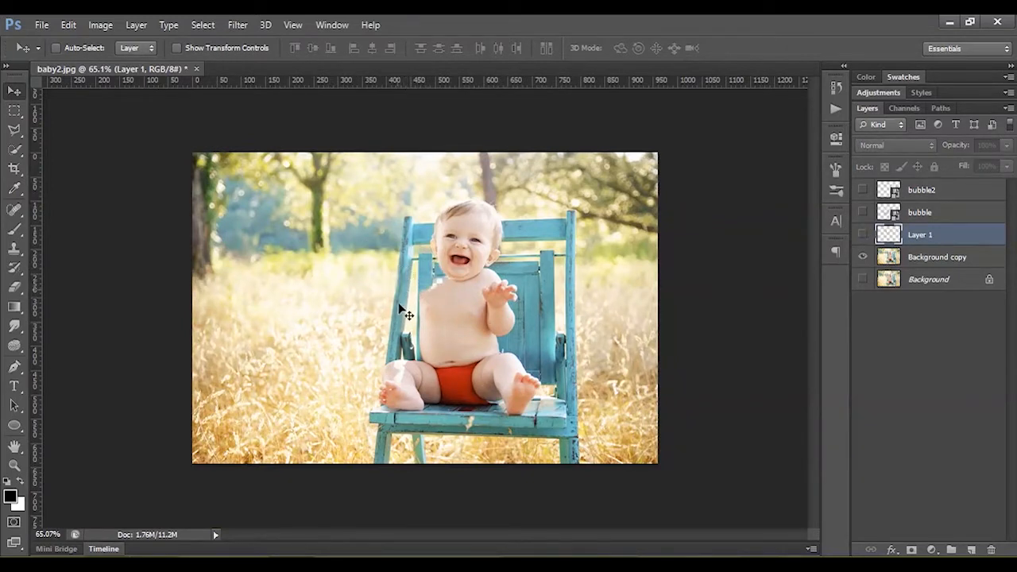
click(862, 234)
mouse_move(455, 302)
mouse_down()
mouse_move(465, 290)
mouse_move(445, 302)
mouse_up()
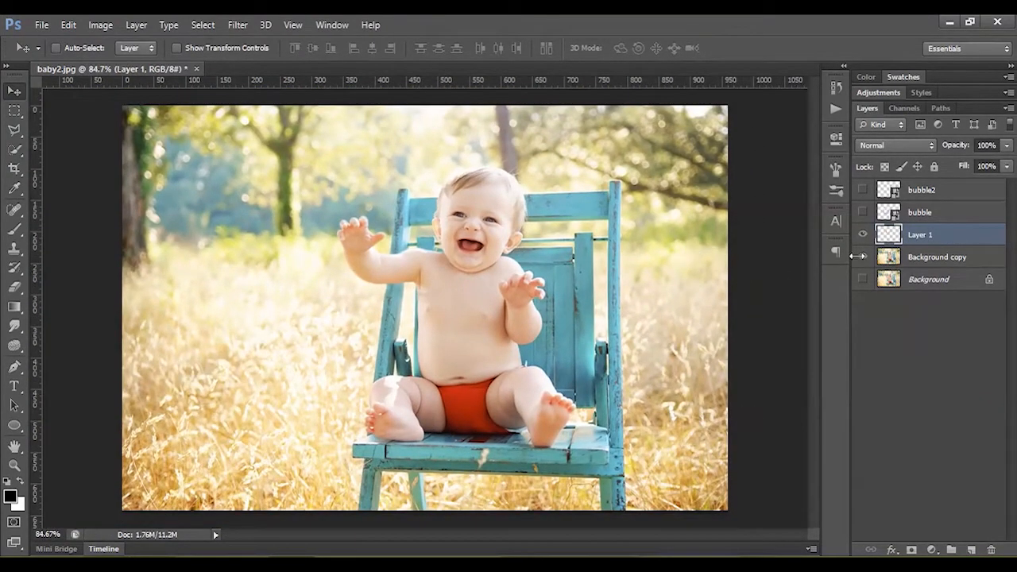
- Convert Layer 1 with the arm to a Smart Object and rename it 01
right_click(949, 233)
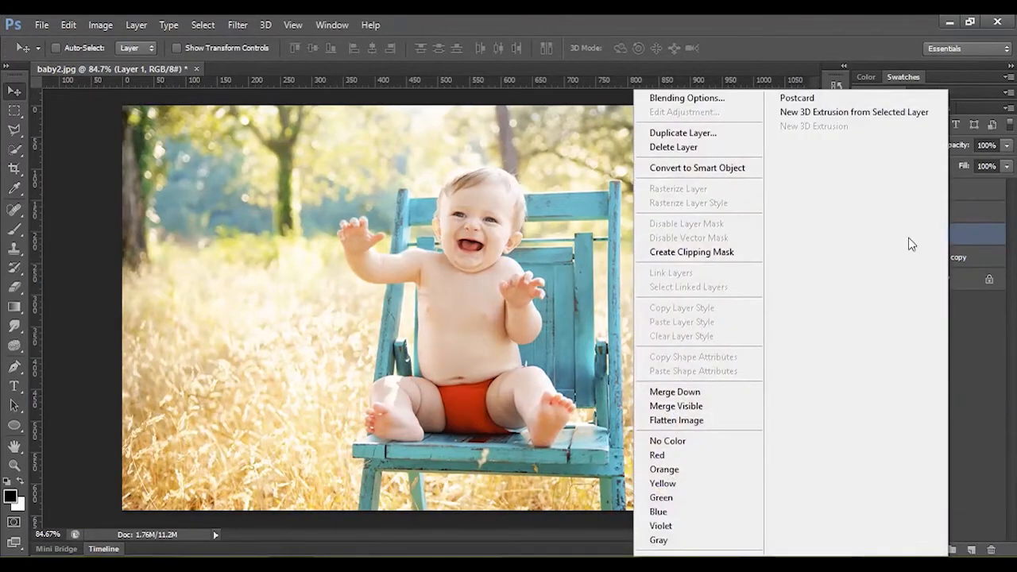
click(694, 171)
click(864, 236)
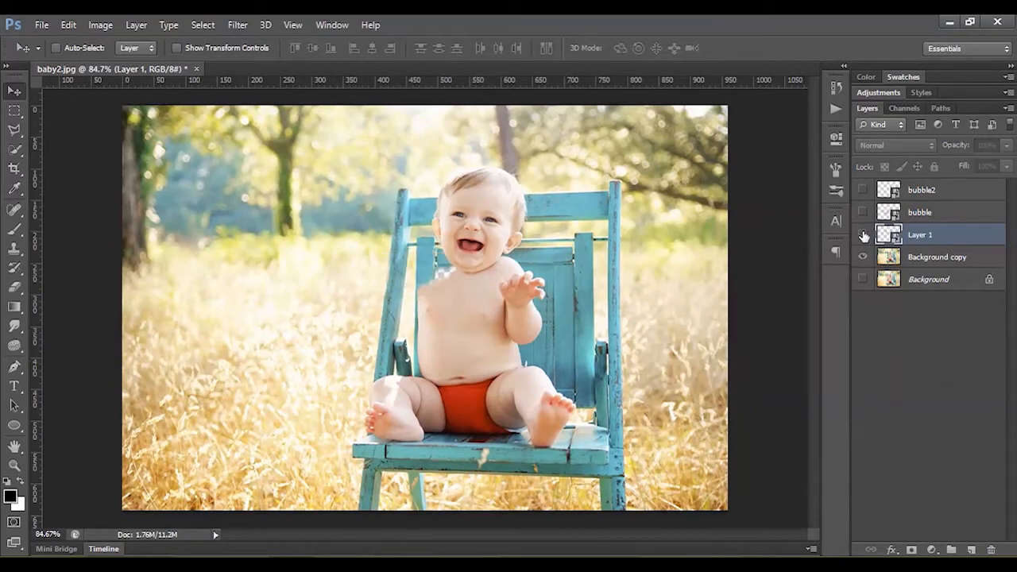
double_click(920, 234)
text(01)
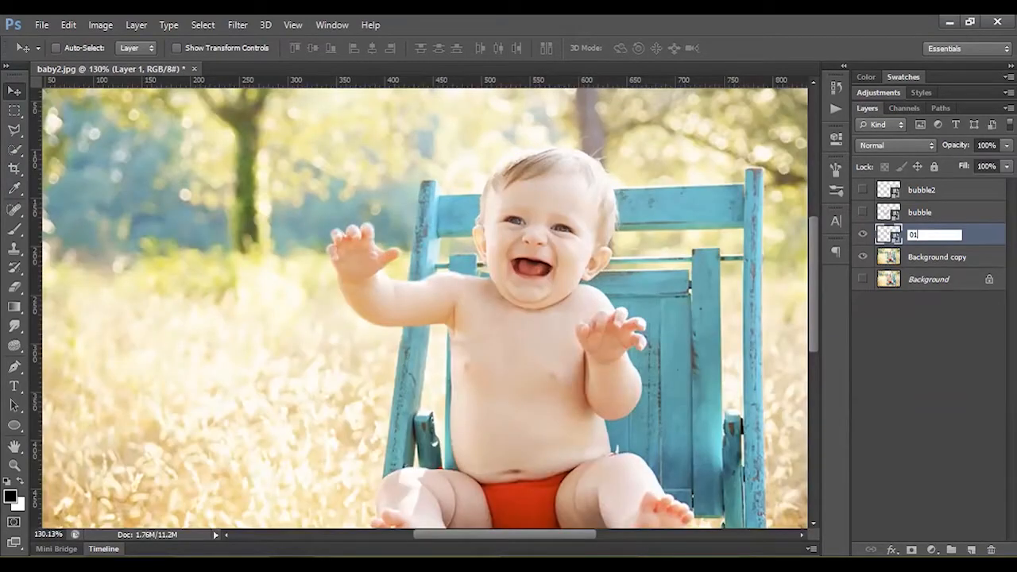
key(Return)
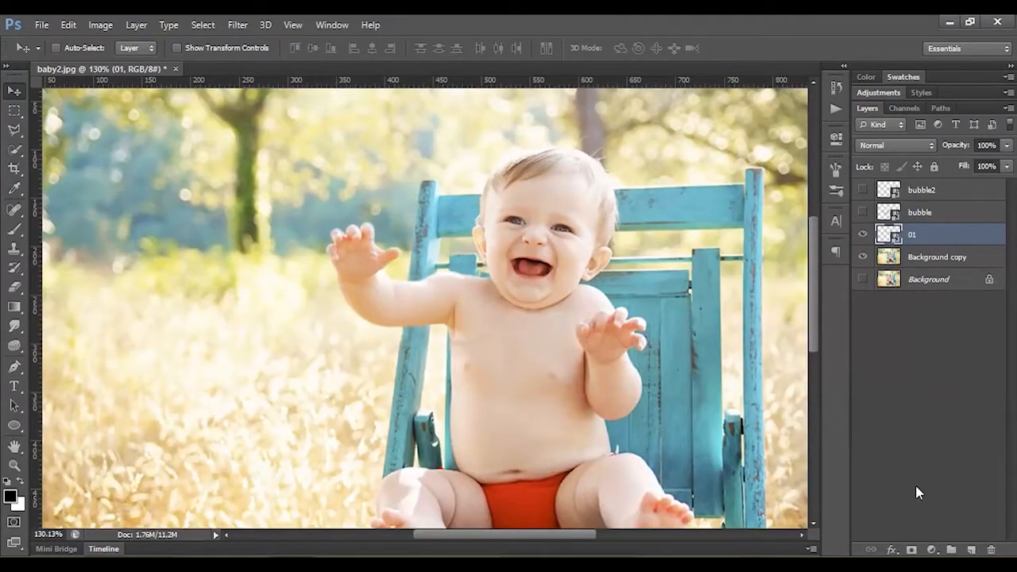
- Duplicate layer 01 and rename the copy 02
key(ctrl+j)
double_click(920, 235)
text(02)
key(Return)
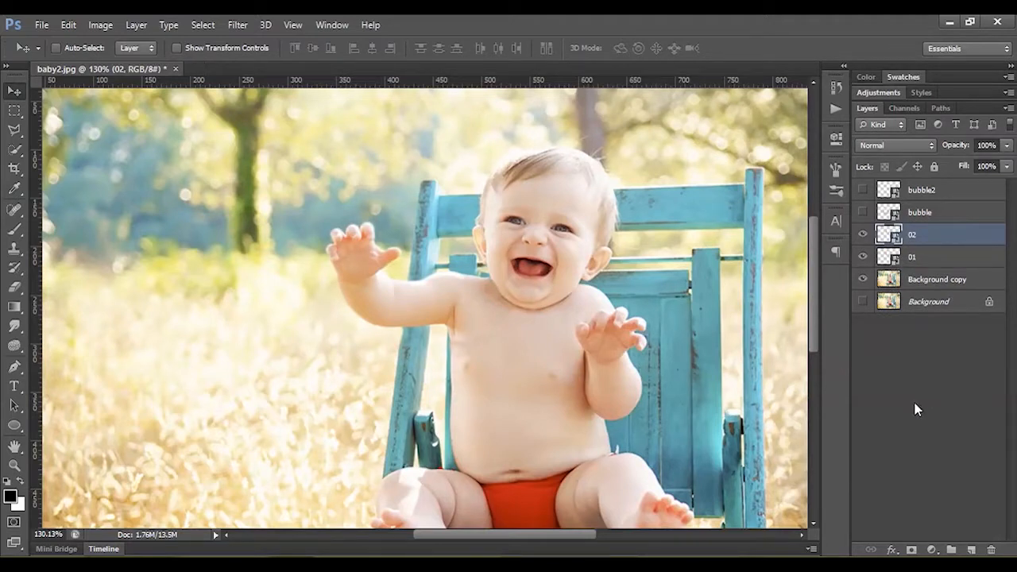
- Start Puppet Warp on layer 02 and place pins at the neck, armpit, upper arm, forearm and wrist
click(70, 26)
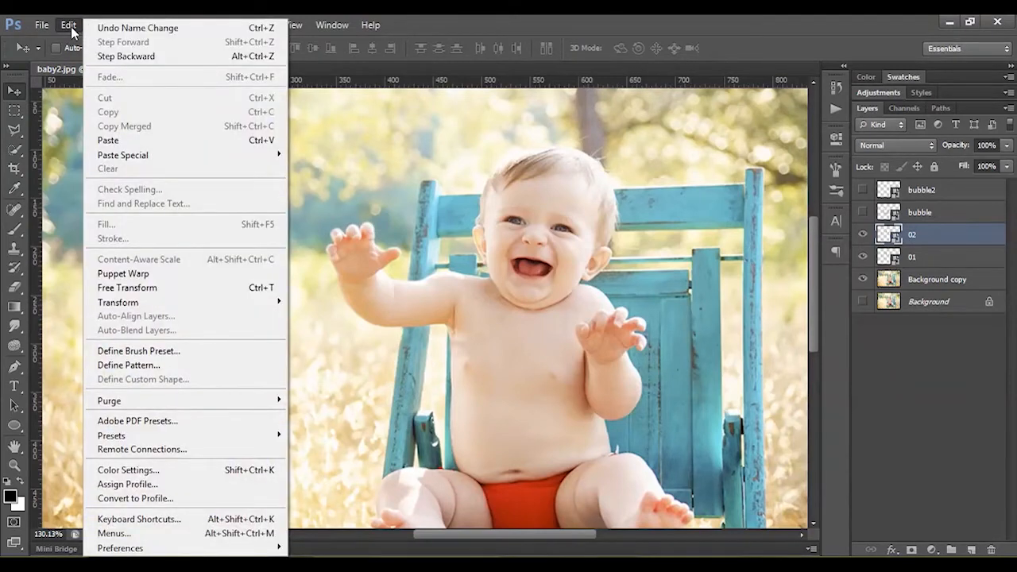
click(154, 273)
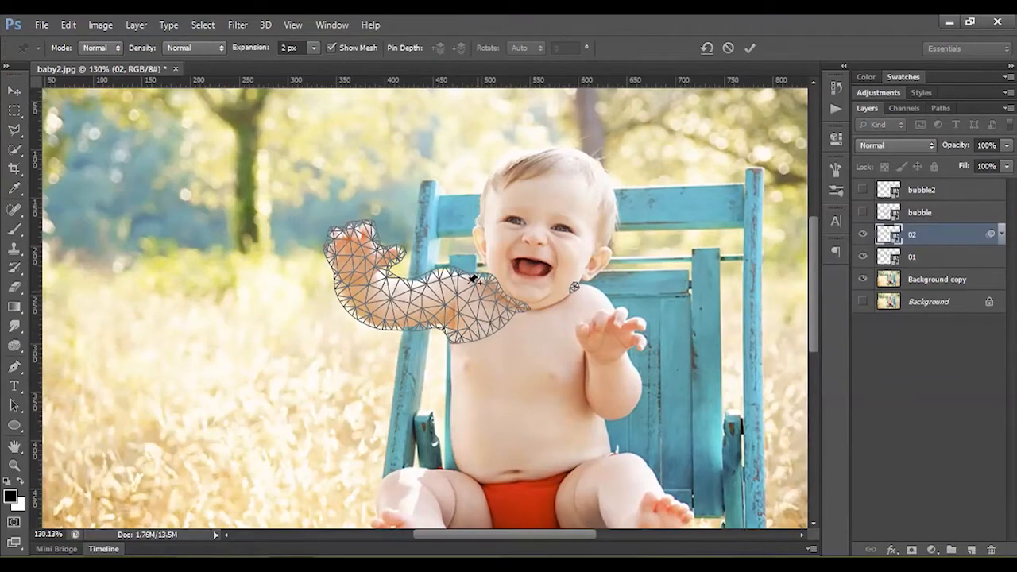
scroll(449, 301, up, 3)
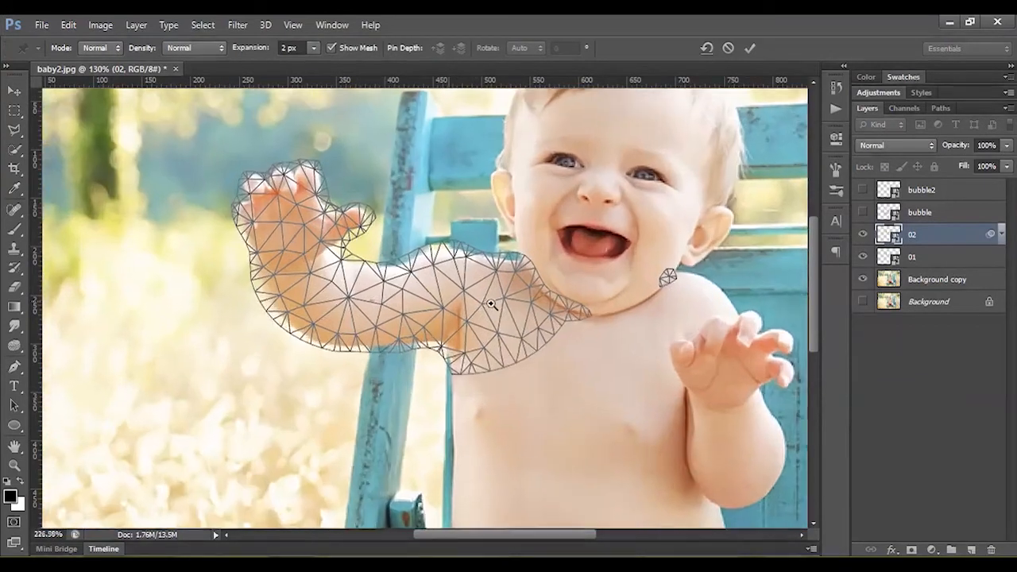
click(585, 310)
click(456, 375)
click(465, 291)
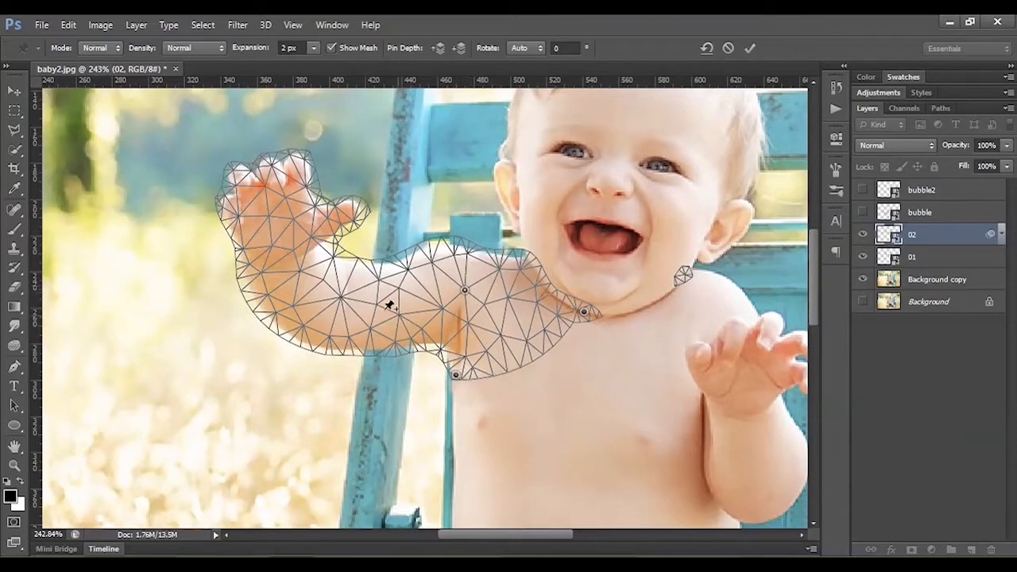
click(349, 300)
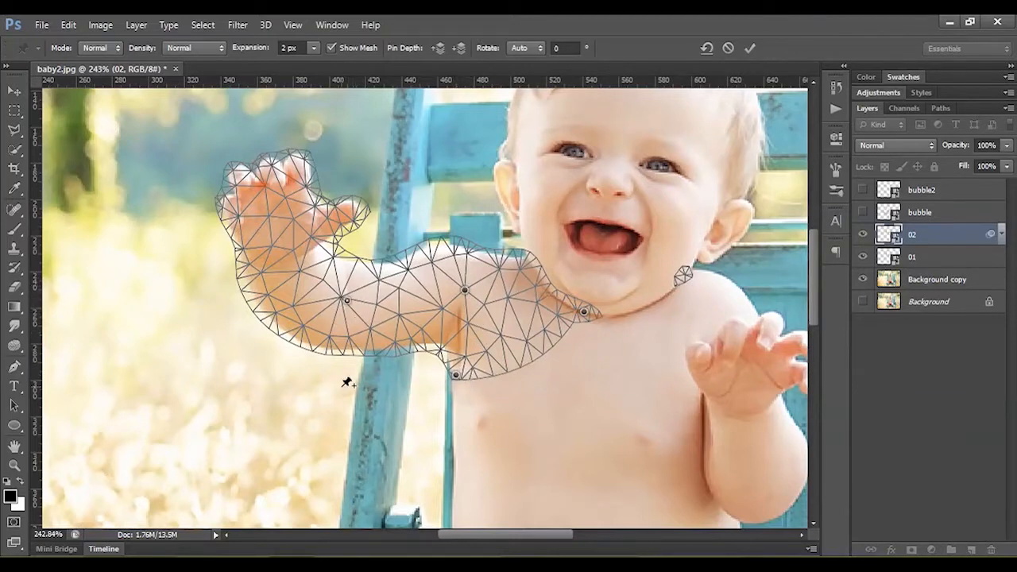
click(275, 260)
- Bend layer 02's forearm slightly up and toward the head by moving its wrist and forearm pins, and commit the warp
scroll(426, 365, down, 3)
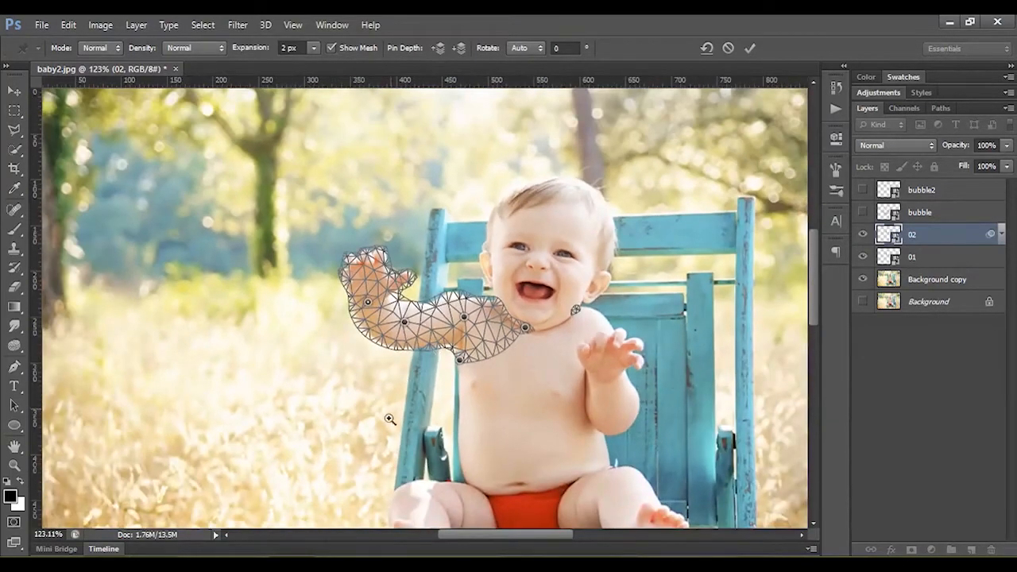
scroll(390, 329, up, 3)
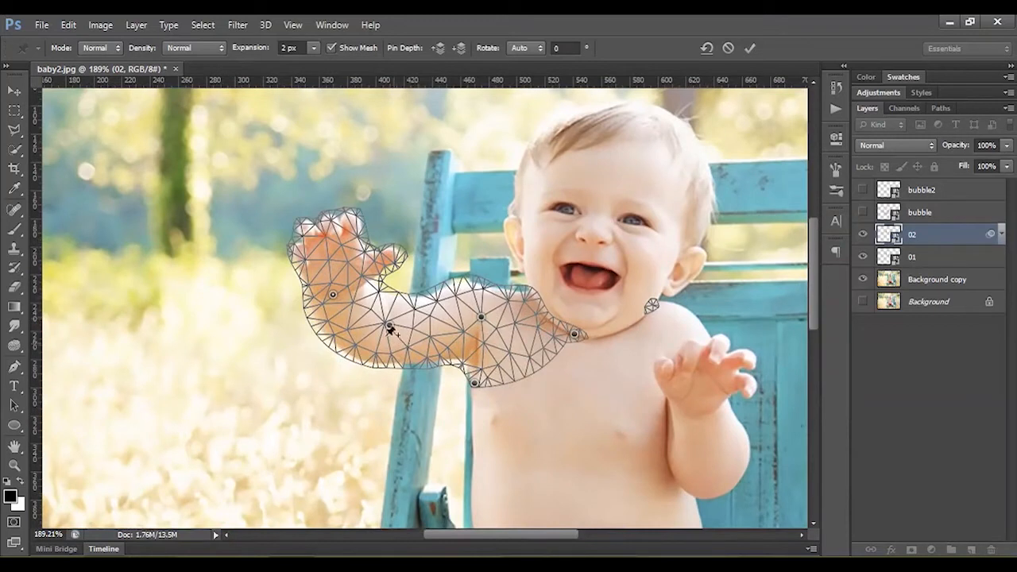
drag(333, 299, 346, 273)
drag(388, 325, 397, 320)
drag(346, 273, 361, 276)
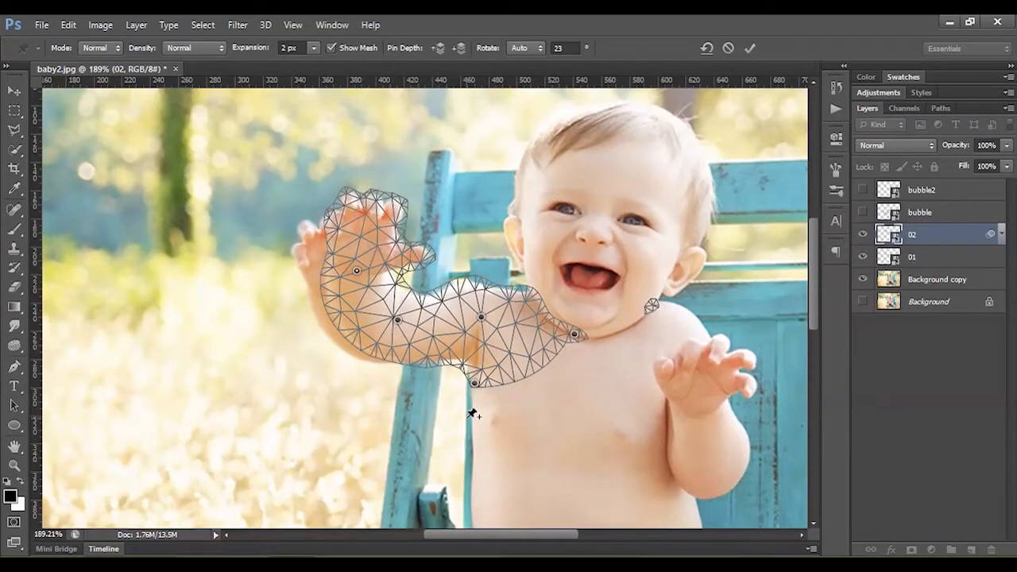
key(Return)
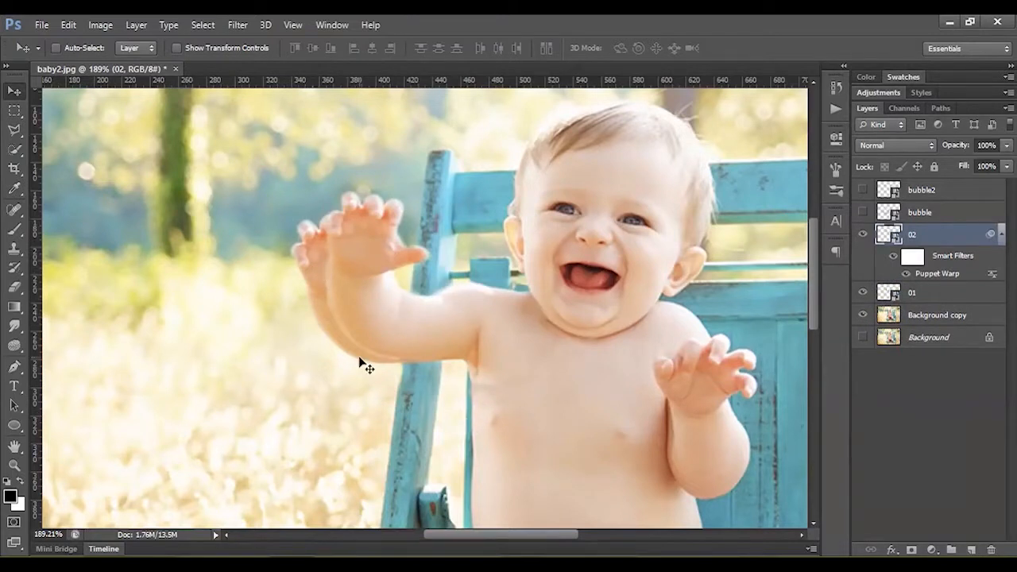
- Duplicate layer 02 with its Puppet Warp and rename the copy 03
click(986, 234)
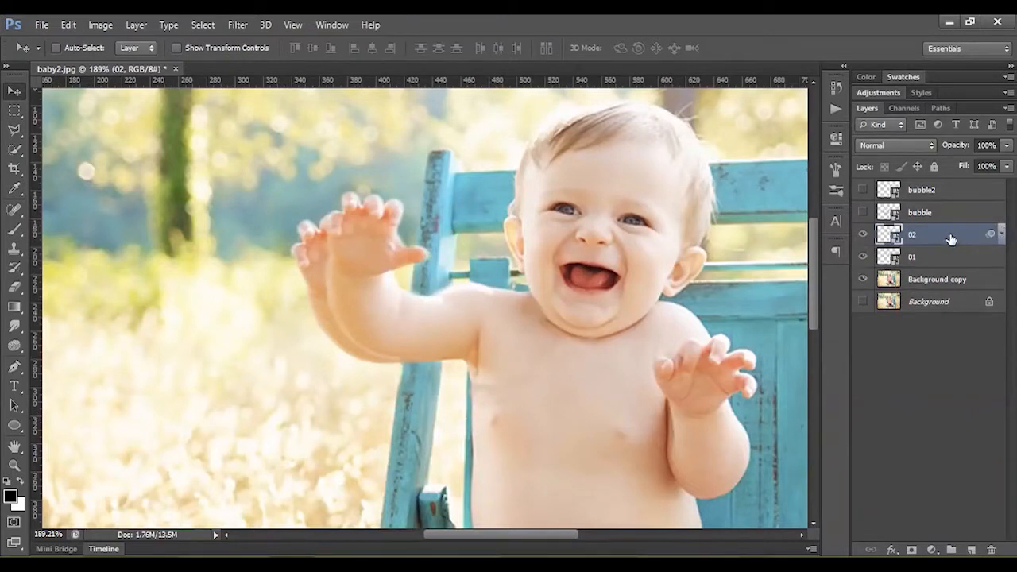
key(ctrl+j)
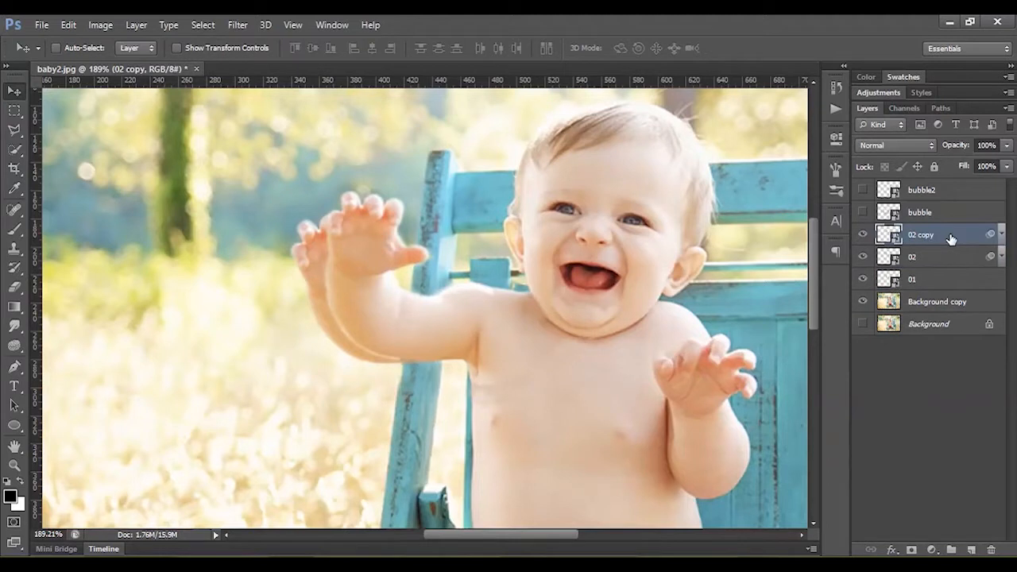
double_click(918, 235)
text(03)
key(Return)
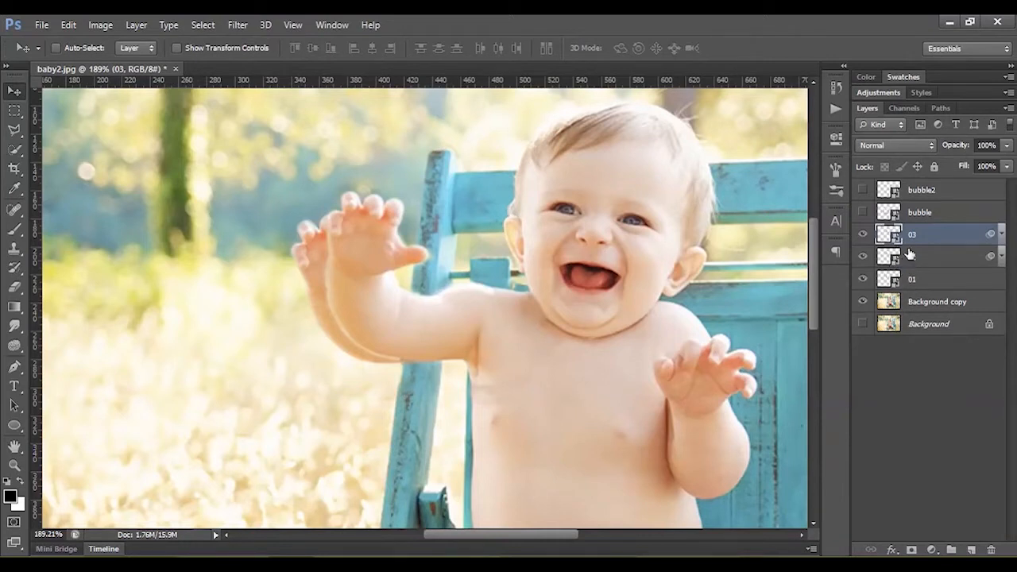
- Edit layer 03's Puppet Warp, moving the wrist and forearm pins to bring the hand closer to the head, and commit it
click(1003, 257)
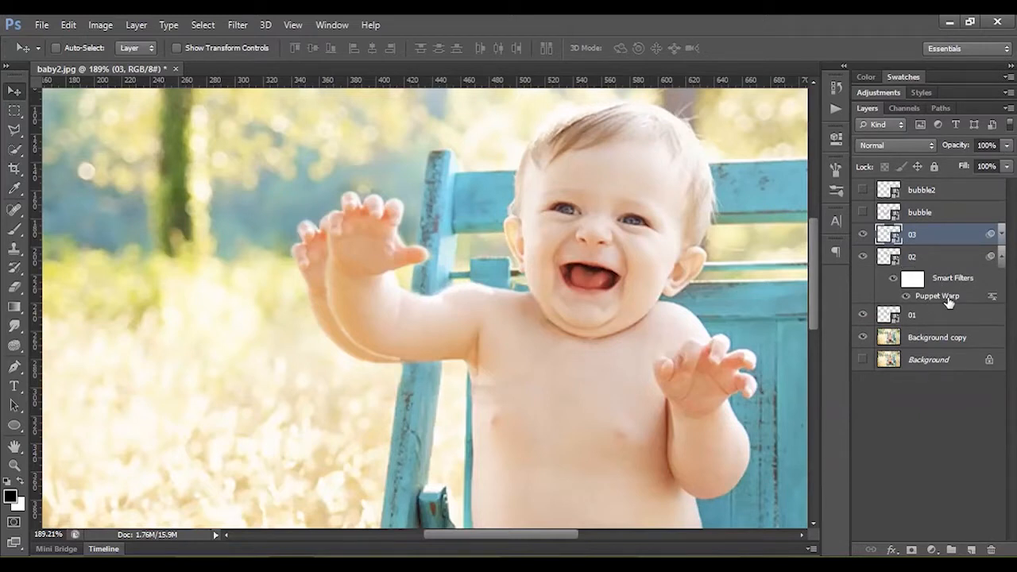
drag(990, 256, 992, 235)
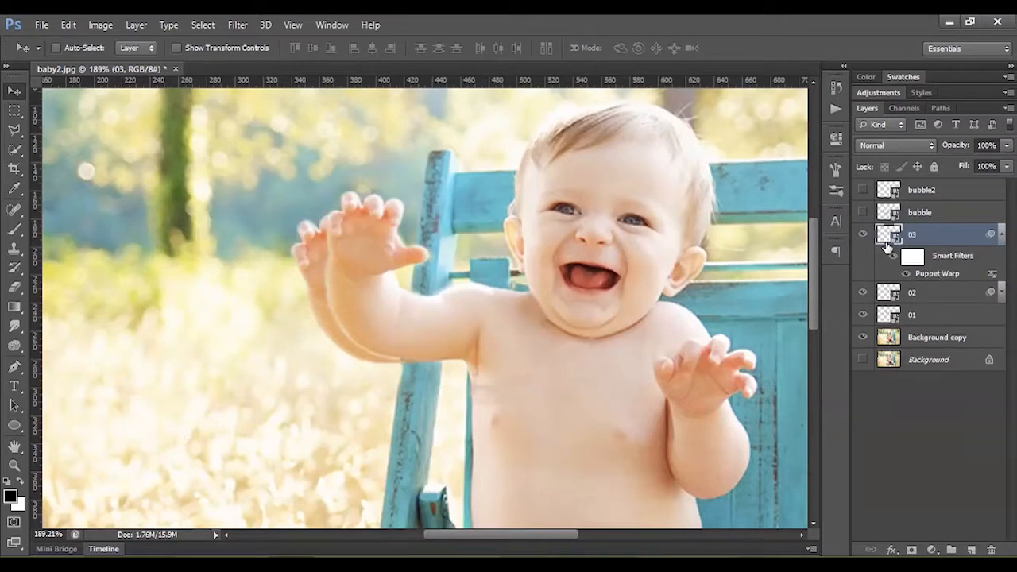
double_click(936, 274)
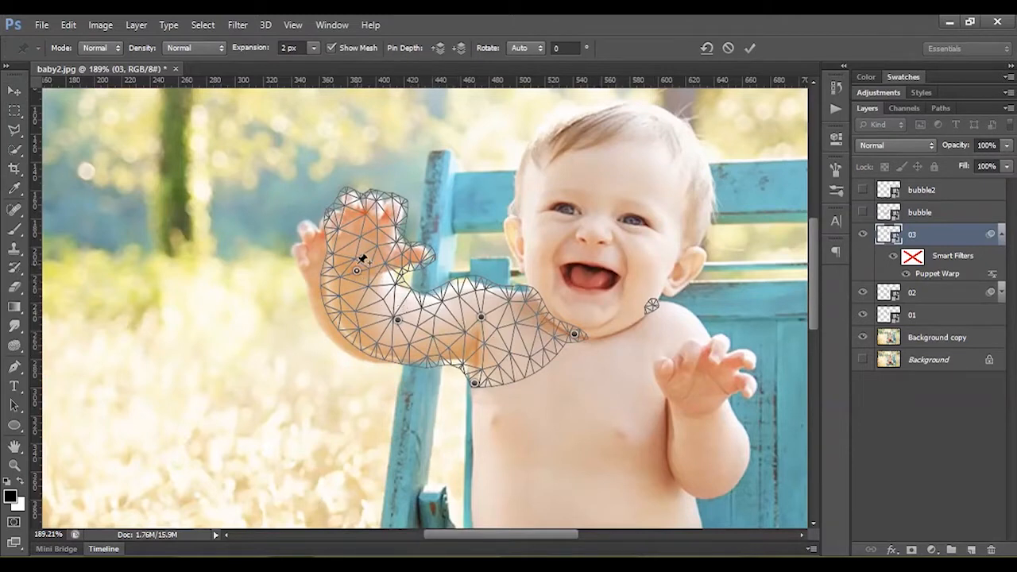
drag(358, 272, 395, 244)
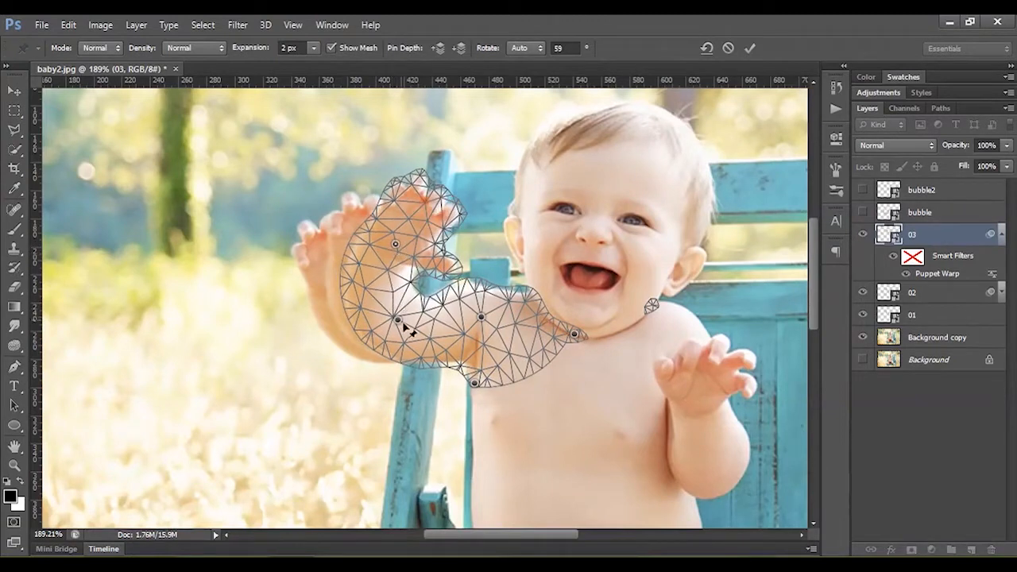
drag(397, 320, 414, 302)
drag(397, 246, 400, 243)
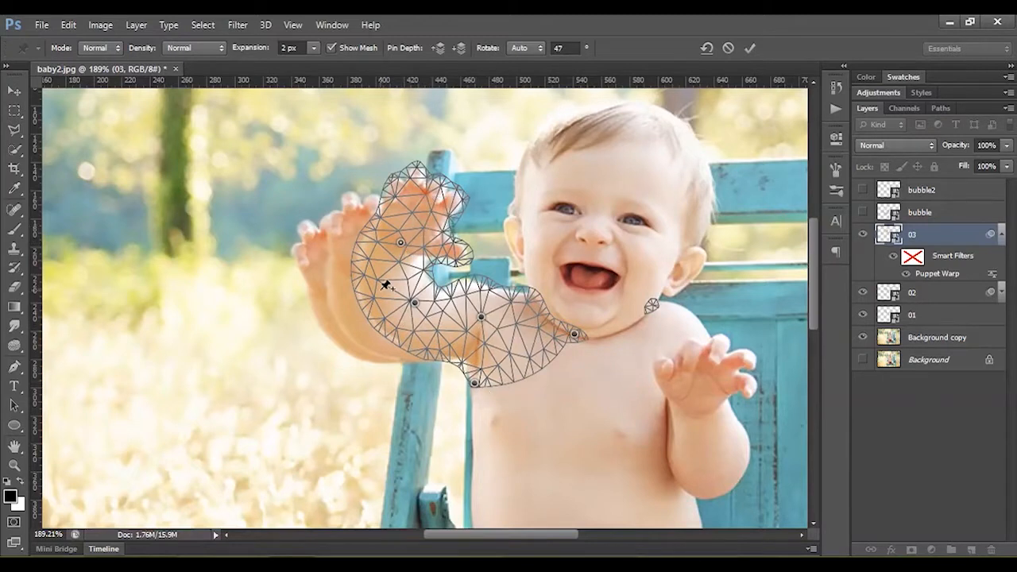
key(Return)
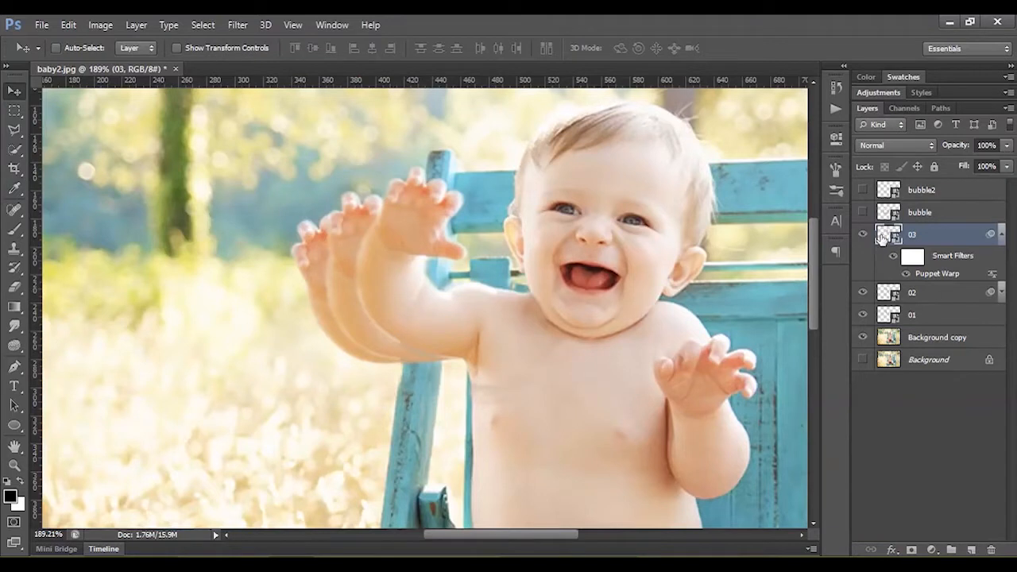
click(1000, 234)
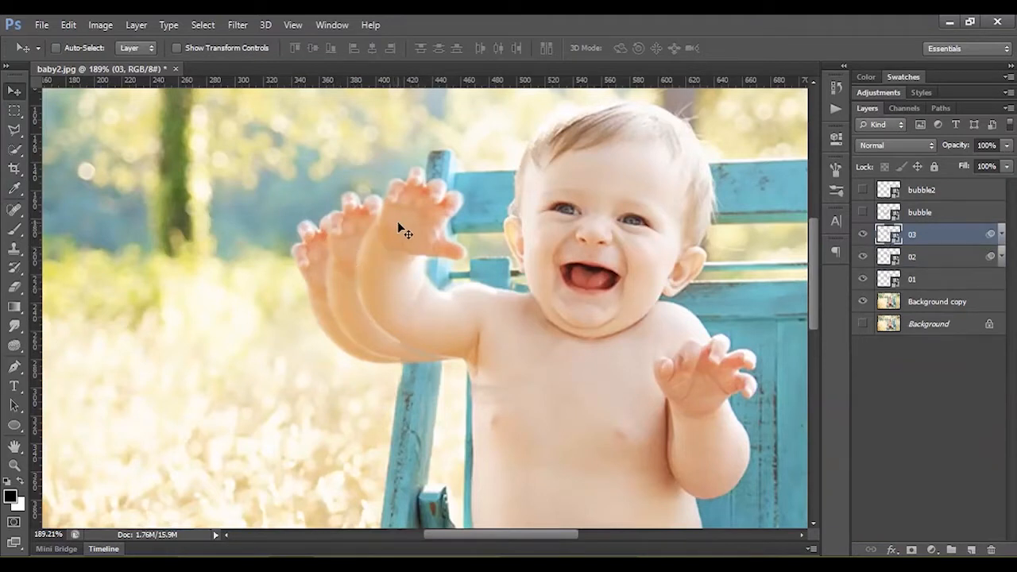
- Duplicate layer 02 above layer 03 and rename the copy 04
click(916, 258)
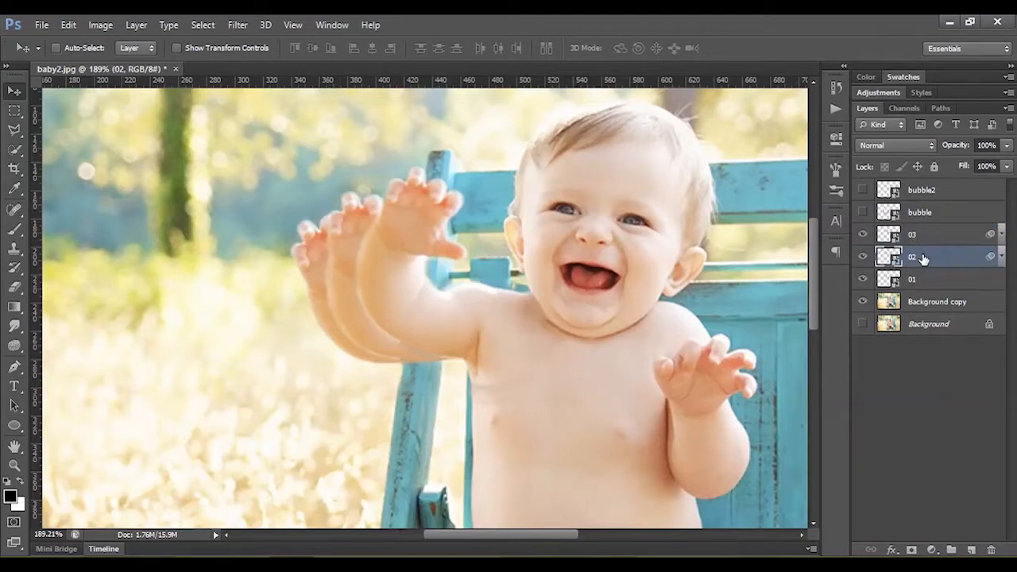
drag(922, 258, 912, 231)
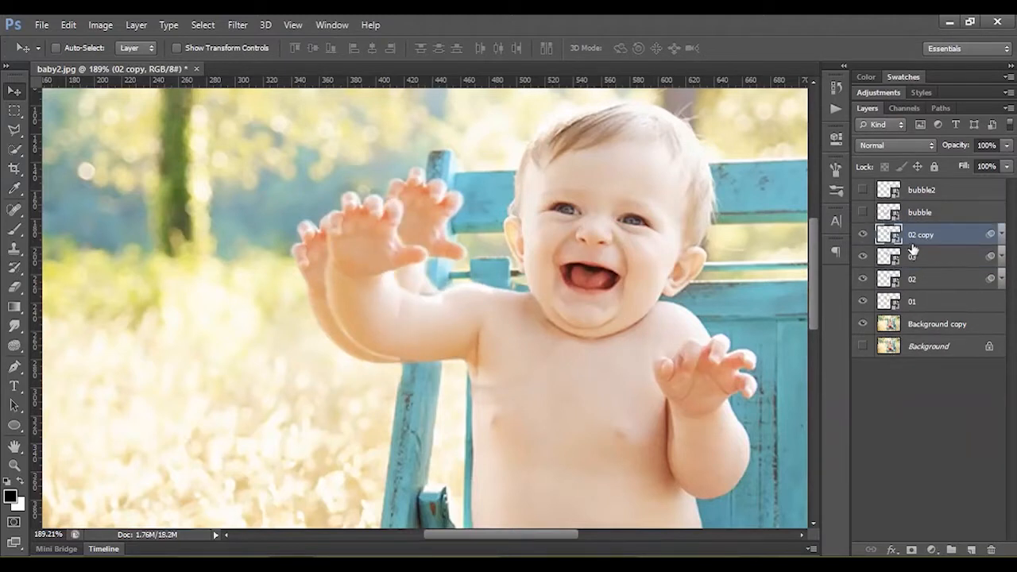
text(04)
key(Return)
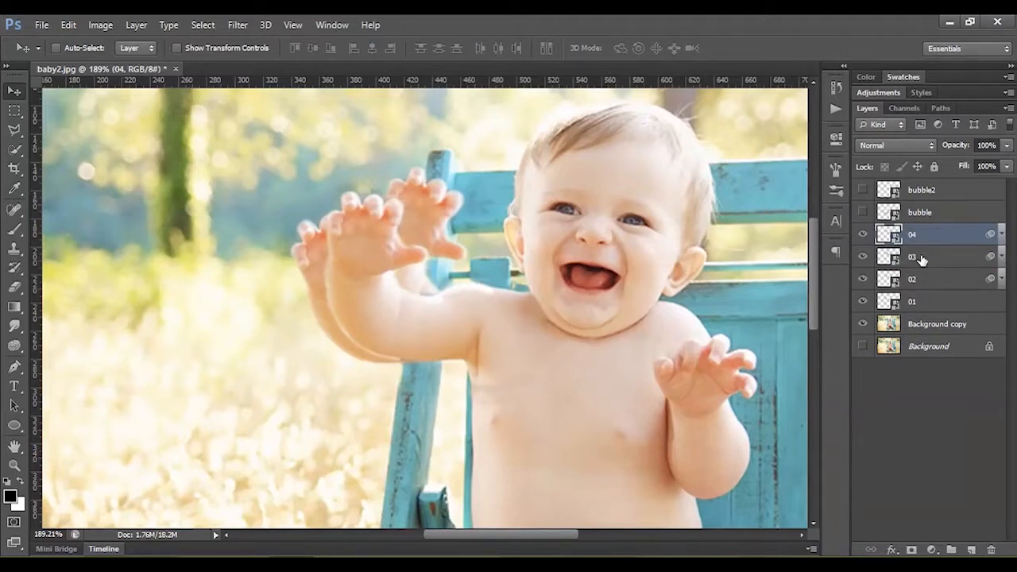
- Hide arm layers 02, 03 and 04, keeping layer 01 visible over Background copy
drag(863, 234, 866, 301)
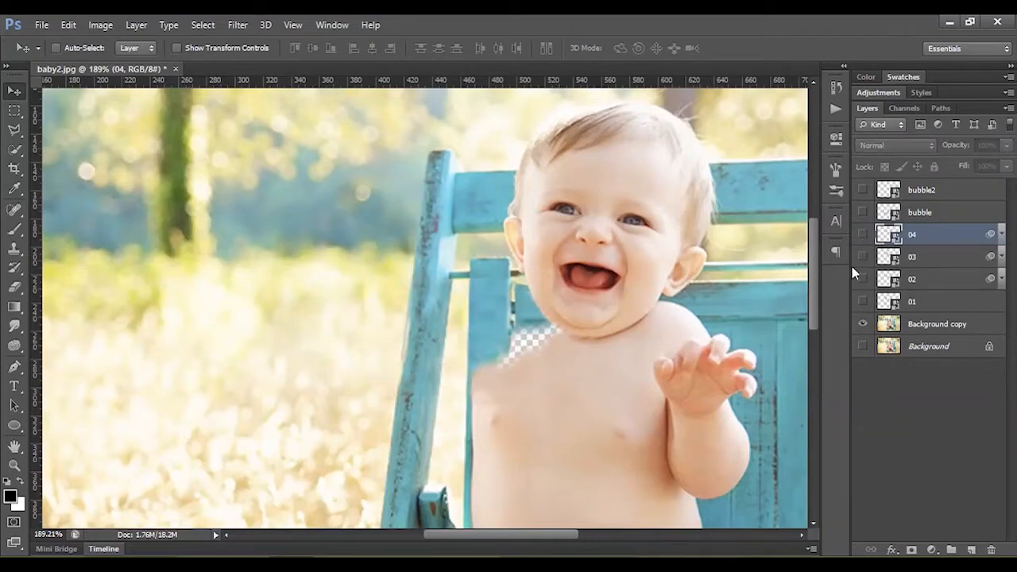
click(863, 301)
alt+click(494, 282)
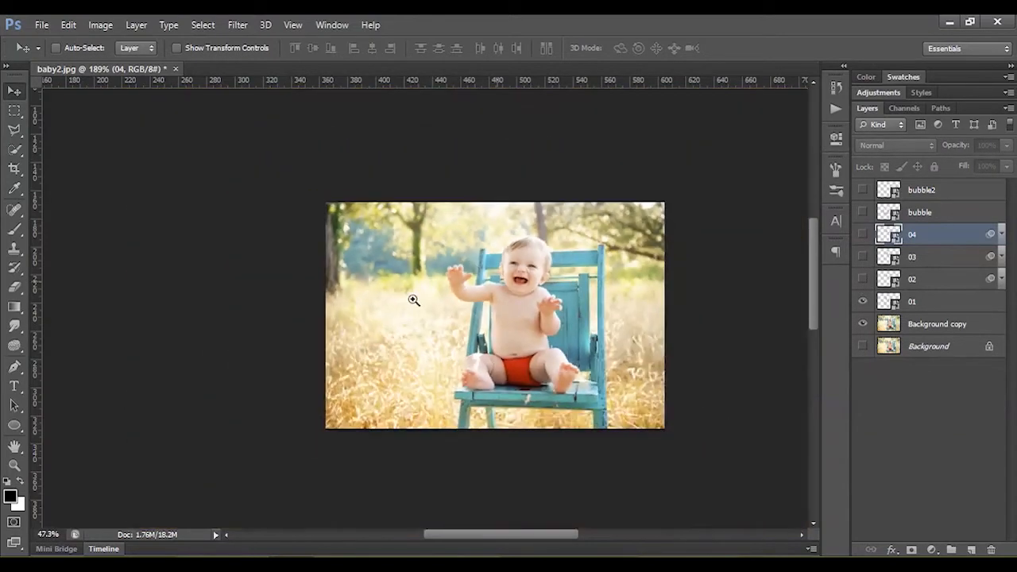
click(460, 348)
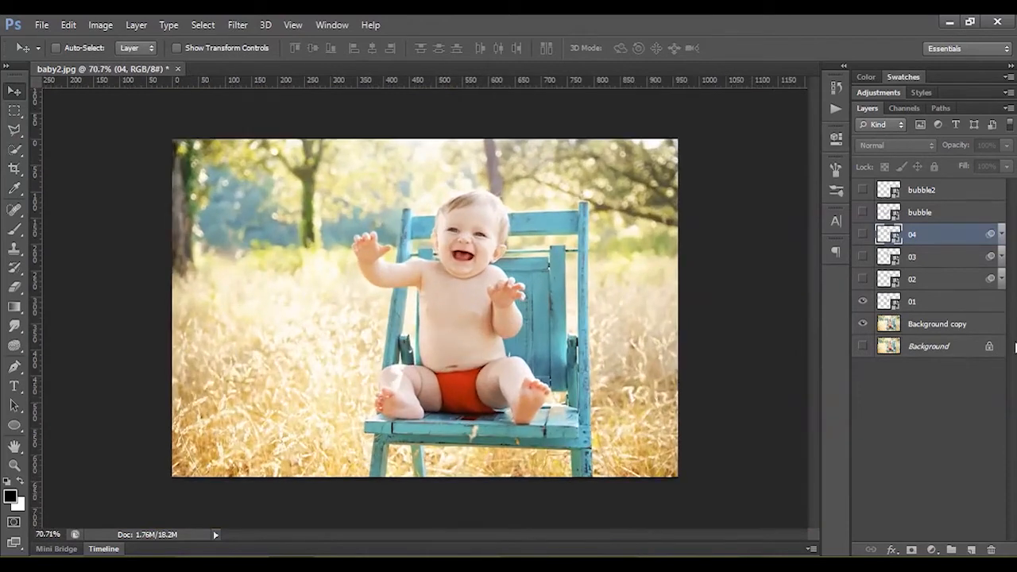
- Duplicate Background copy and add a white layer mask to the duplicate
click(931, 324)
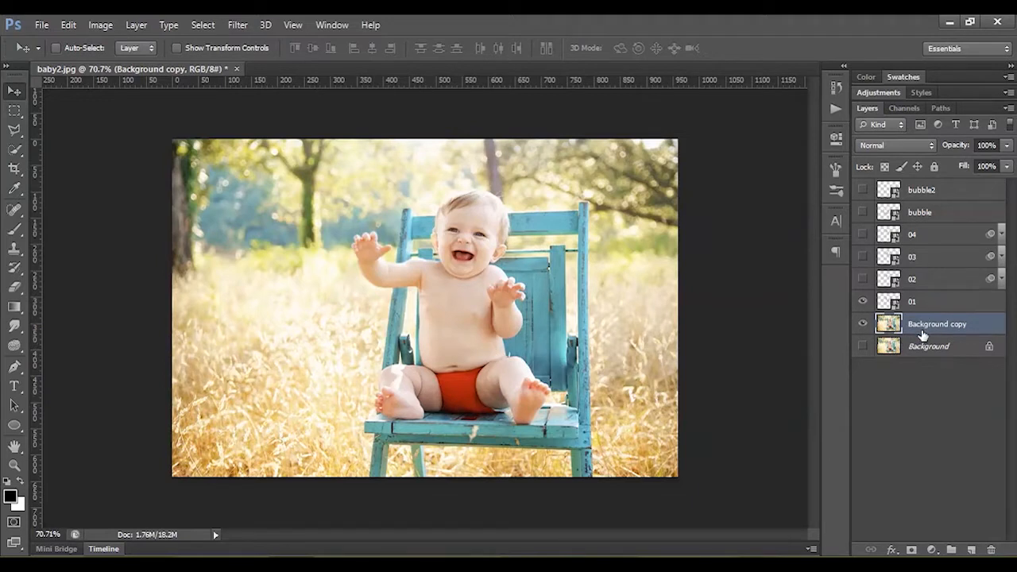
key(ctrl+j)
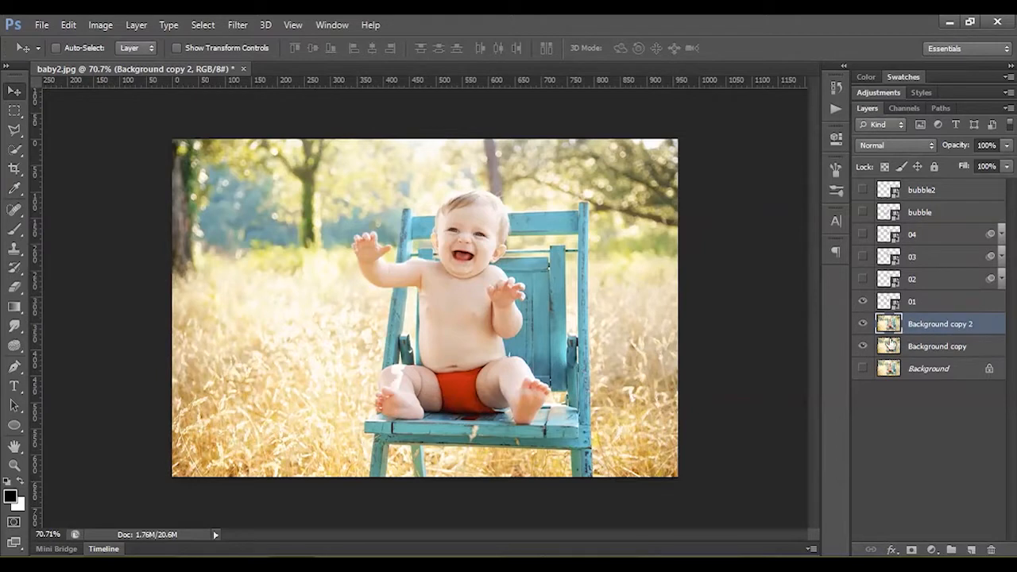
click(912, 550)
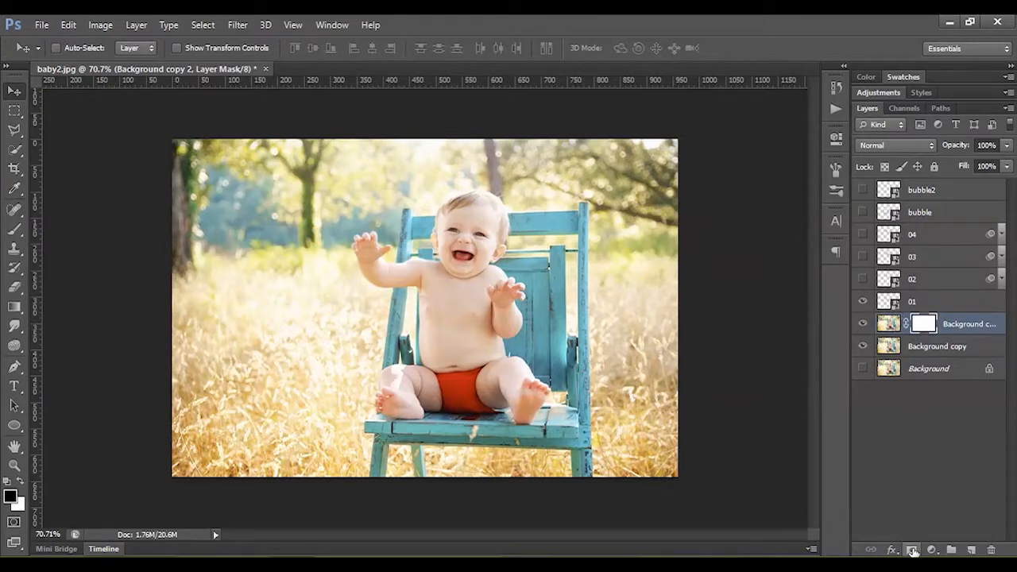
- Hide Background copy and layer 01 so that only the masked duplicate is shown
click(863, 348)
click(864, 303)
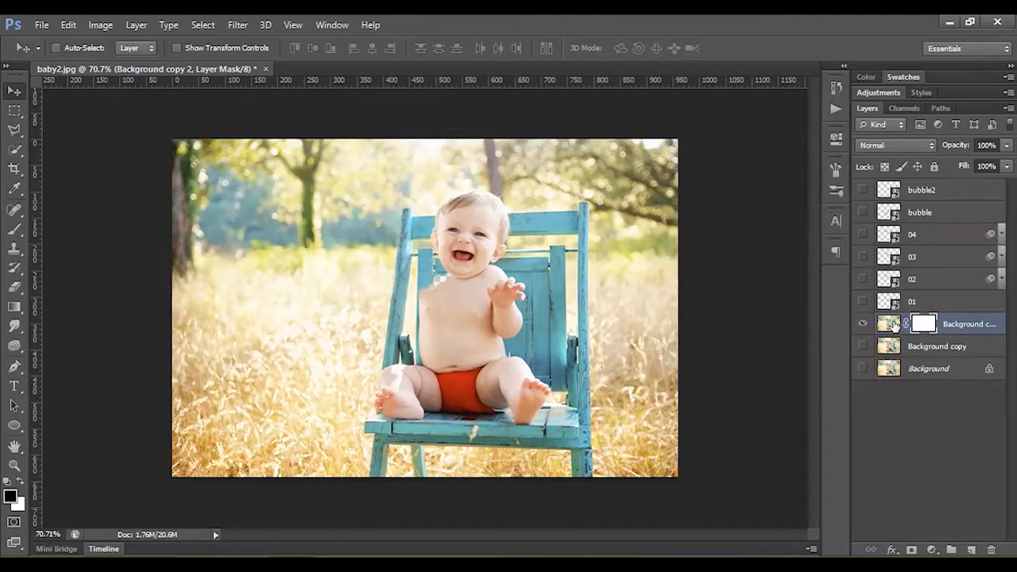
- Paint black over the baby's torso on the Background copy duplicate's layer mask with the soft 86 px brush
click(888, 330)
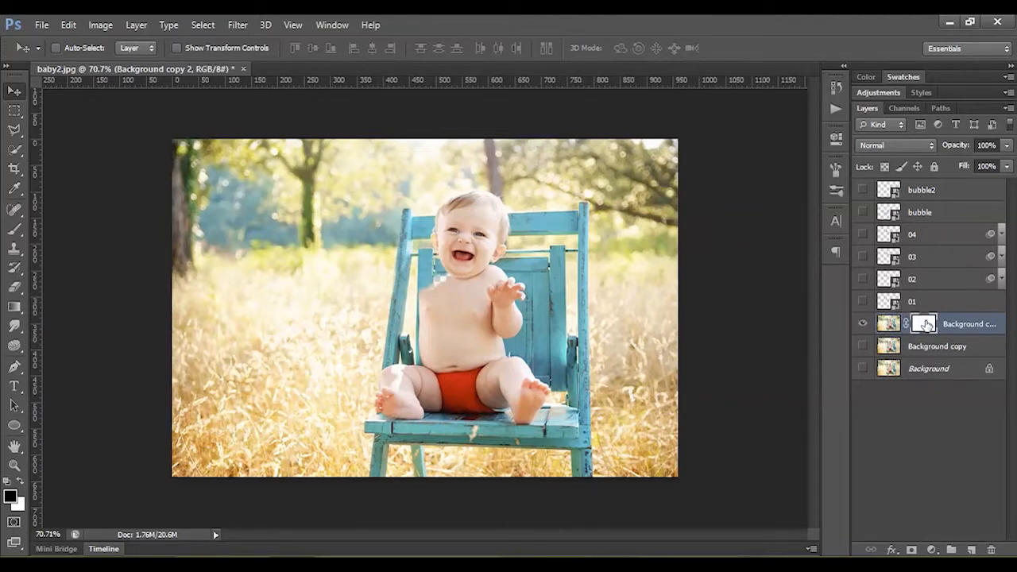
click(924, 324)
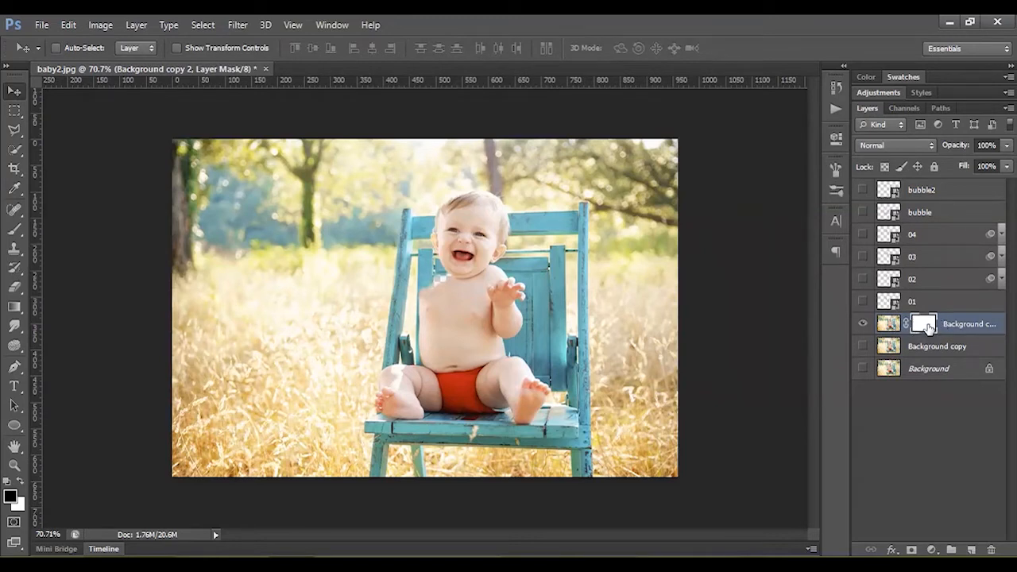
click(896, 321)
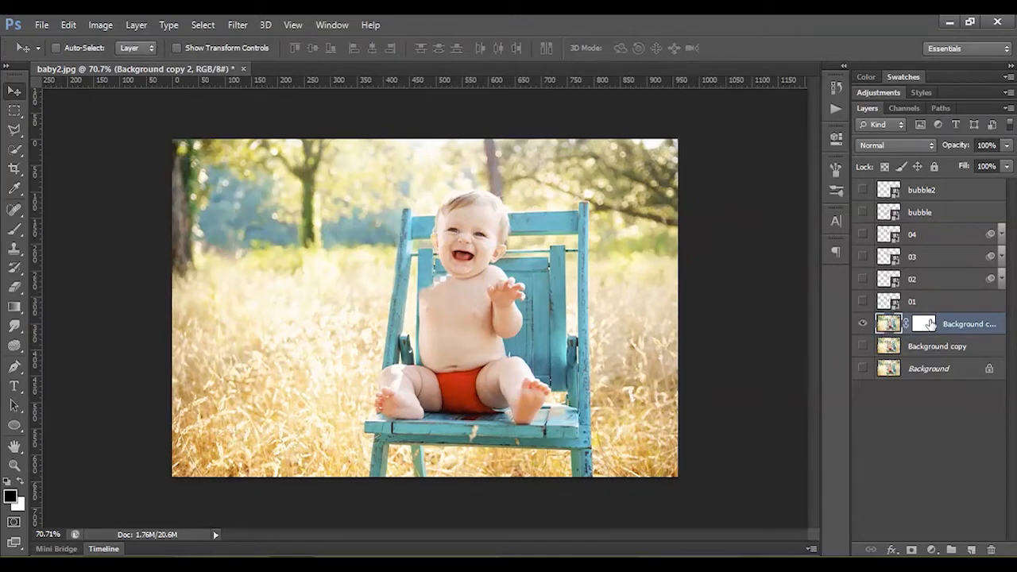
click(926, 325)
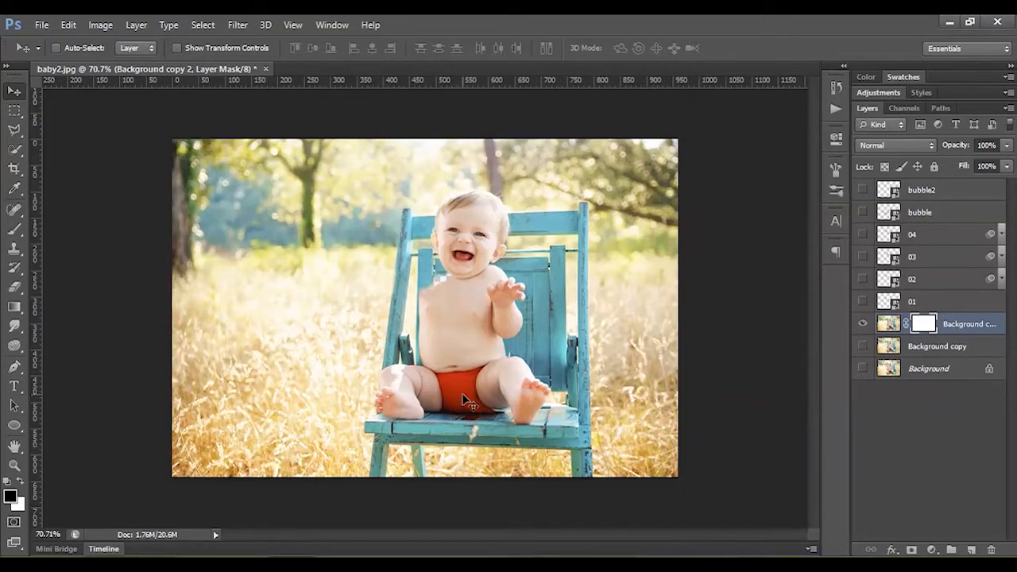
click(496, 317)
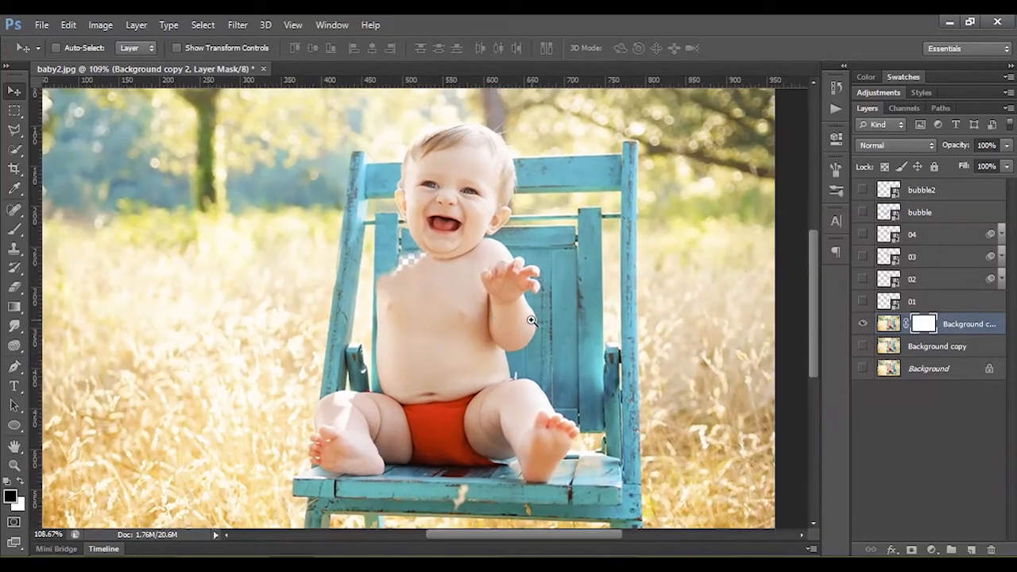
click(15, 234)
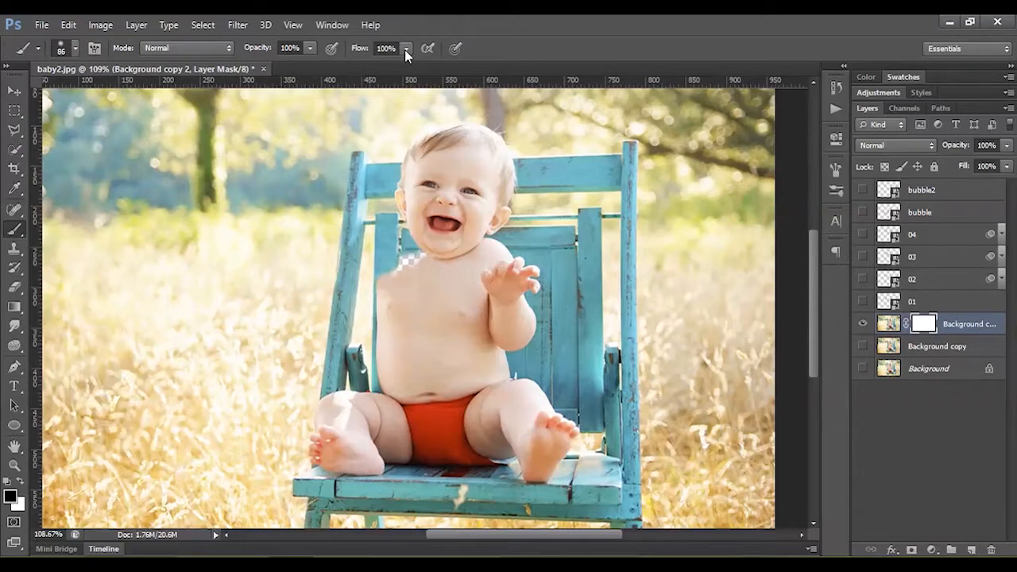
drag(441, 306, 437, 440)
drag(419, 358, 431, 376)
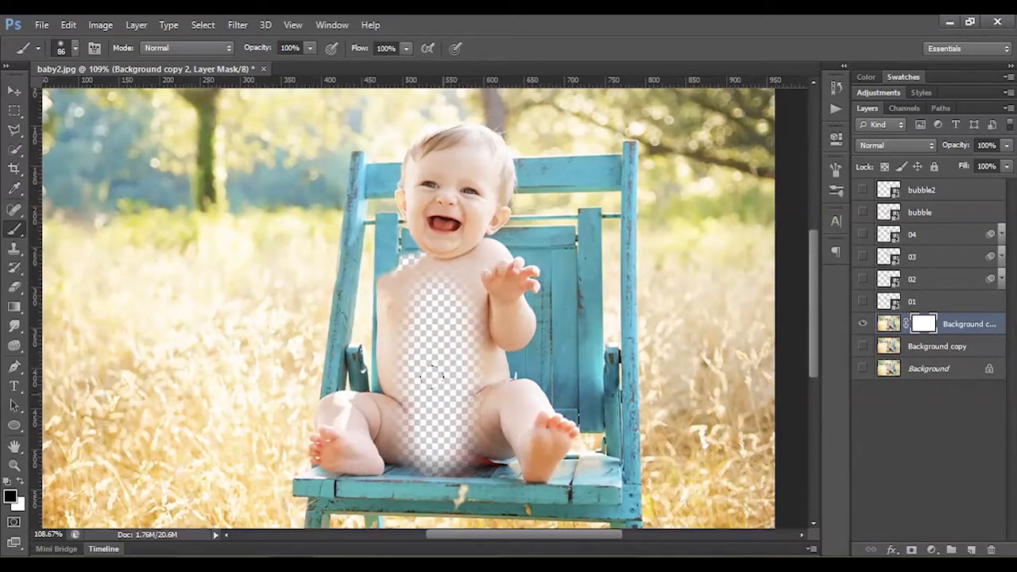
- Resize the soft brush, mask out the rest of the baby's body on the duplicate, and show Background copy beneath it again
right_click(469, 350)
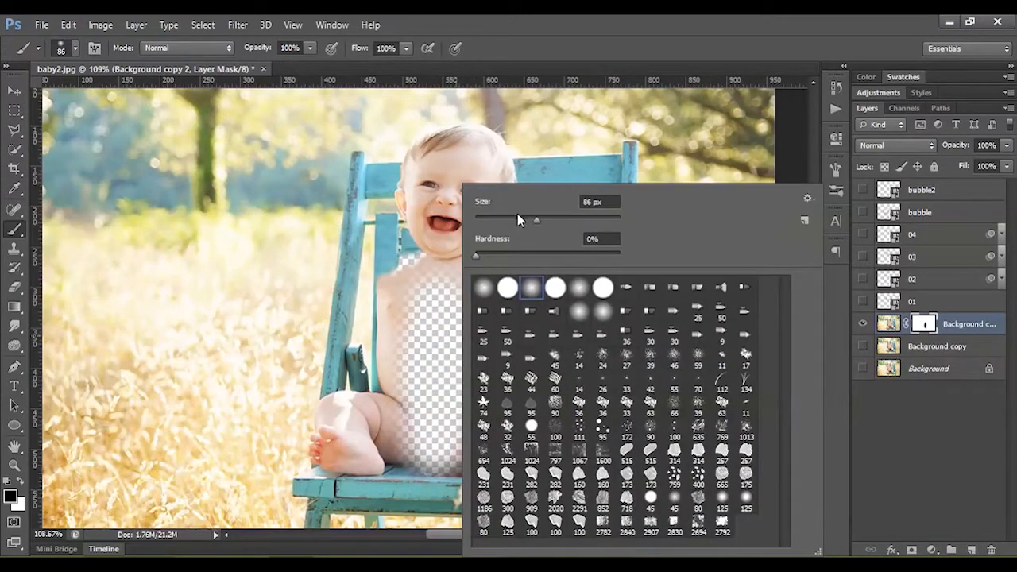
click(517, 214)
mouse_move(425, 195)
mouse_down()
mouse_move(407, 191)
mouse_move(429, 143)
mouse_move(481, 141)
mouse_move(437, 142)
mouse_move(501, 223)
mouse_move(492, 231)
mouse_move(517, 276)
mouse_move(510, 394)
mouse_move(557, 435)
mouse_move(330, 441)
mouse_move(385, 290)
mouse_move(342, 477)
mouse_move(417, 465)
mouse_up()
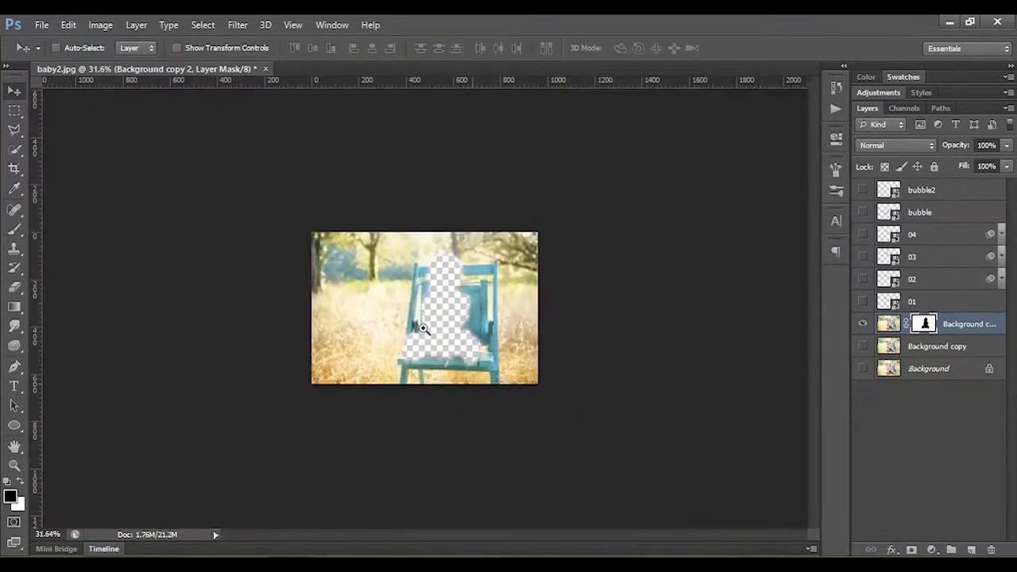
click(888, 323)
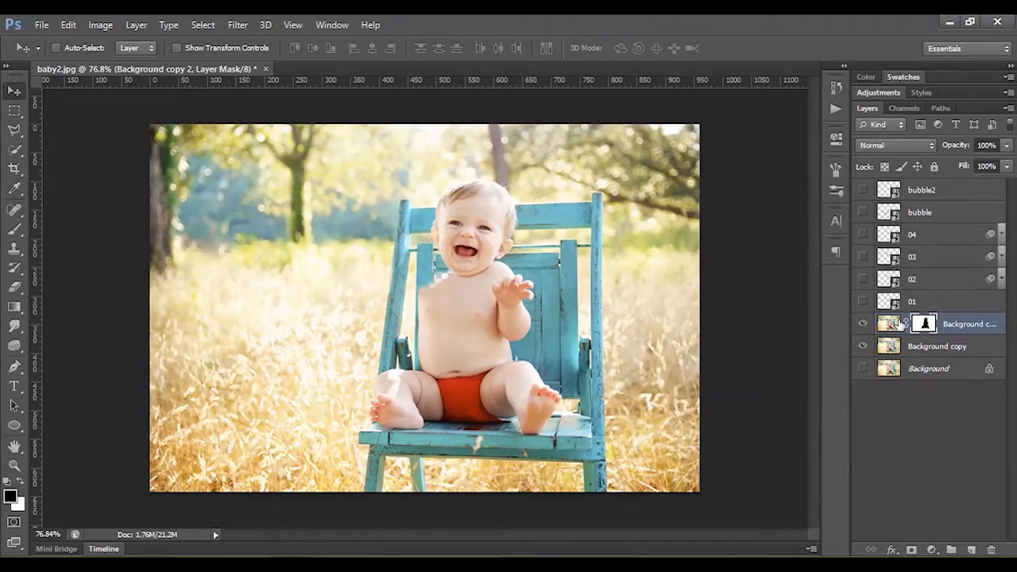
- Try the Multiply blend mode on the masked Background copy duplicate
click(889, 323)
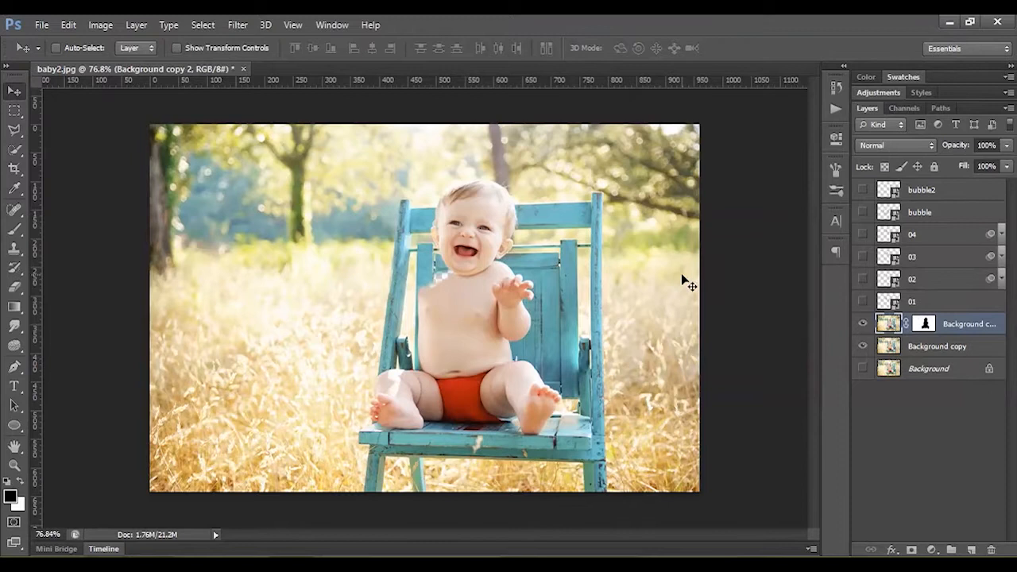
click(889, 147)
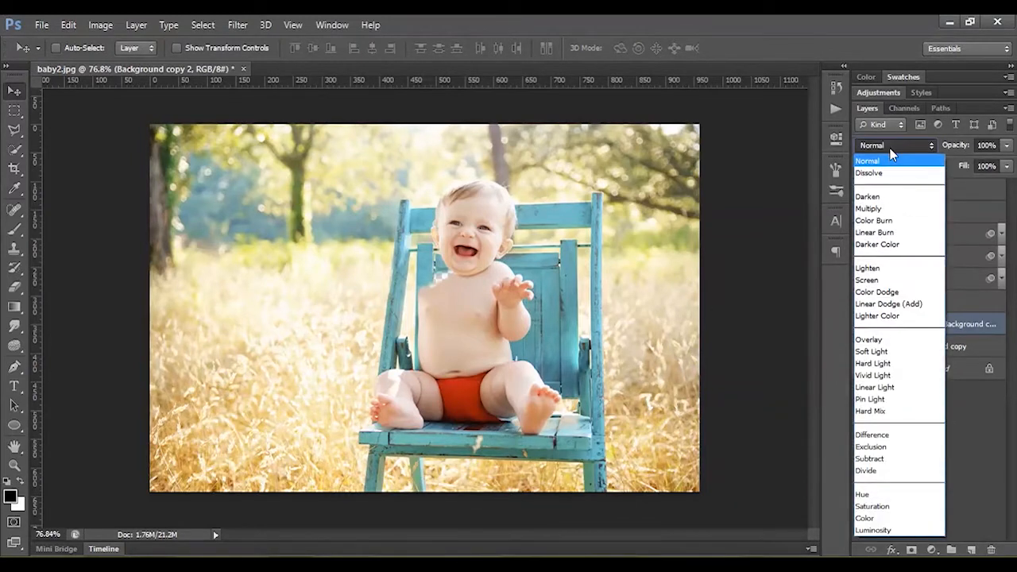
click(876, 211)
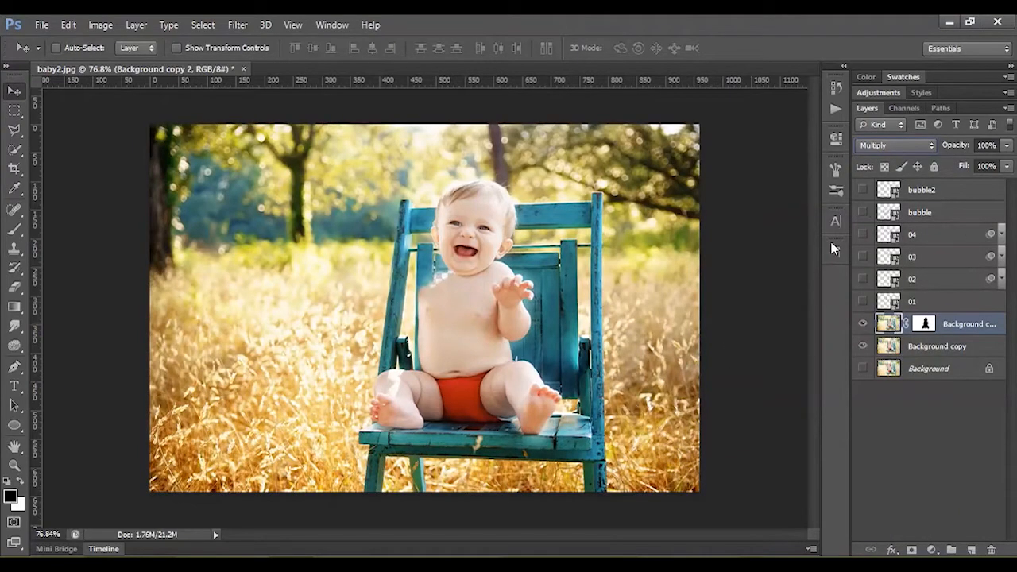
click(894, 148)
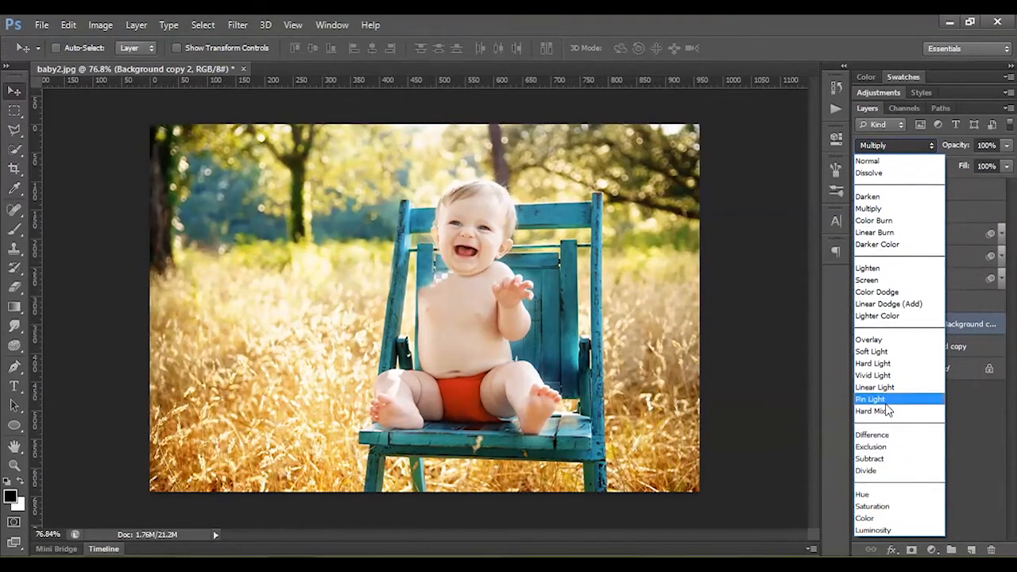
click(961, 332)
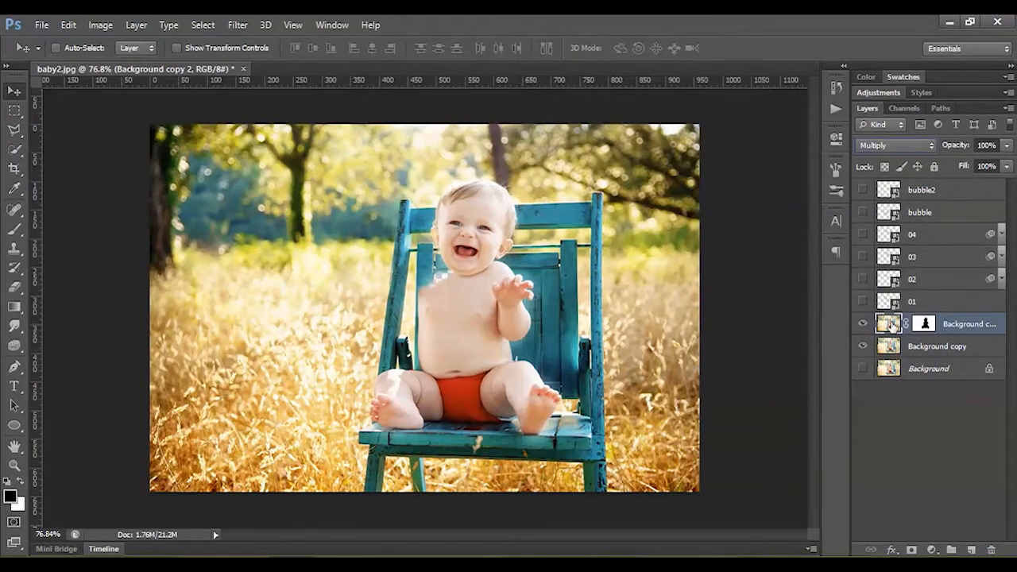
- Set the masked duplicate's blend mode to Overlay and compare the image with and without that layer
click(898, 146)
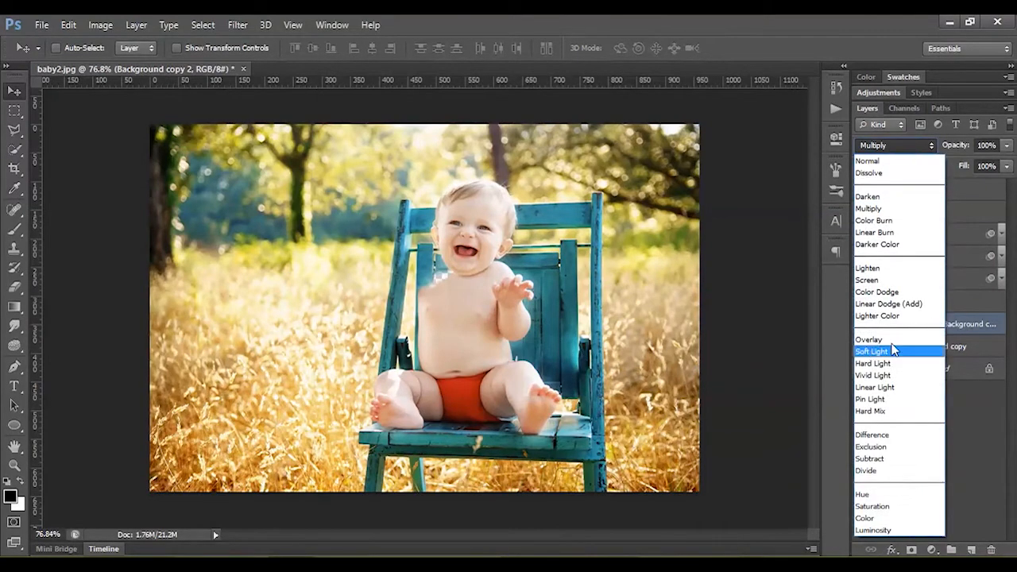
click(882, 340)
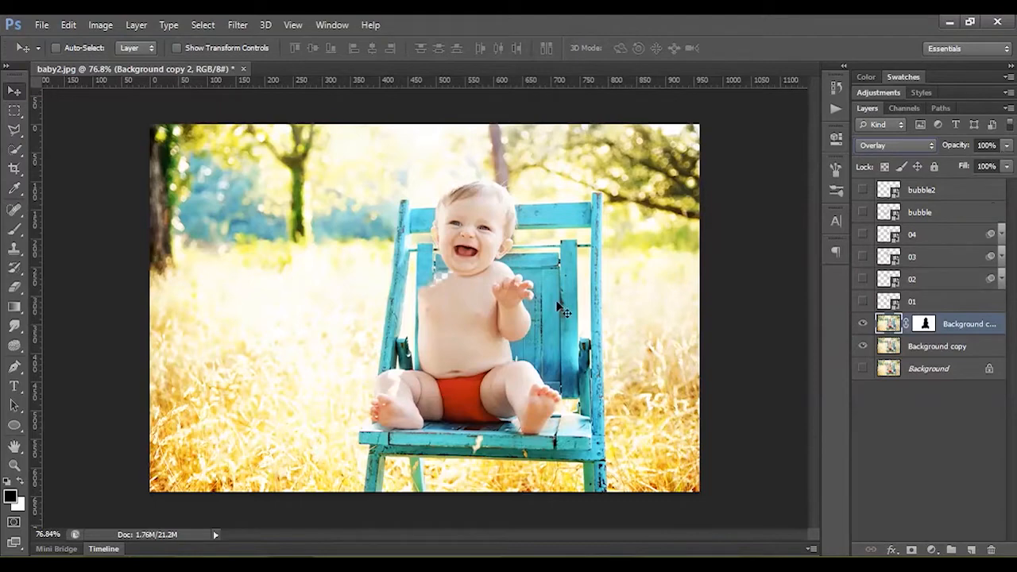
click(863, 323)
click(863, 323)
click(863, 323)
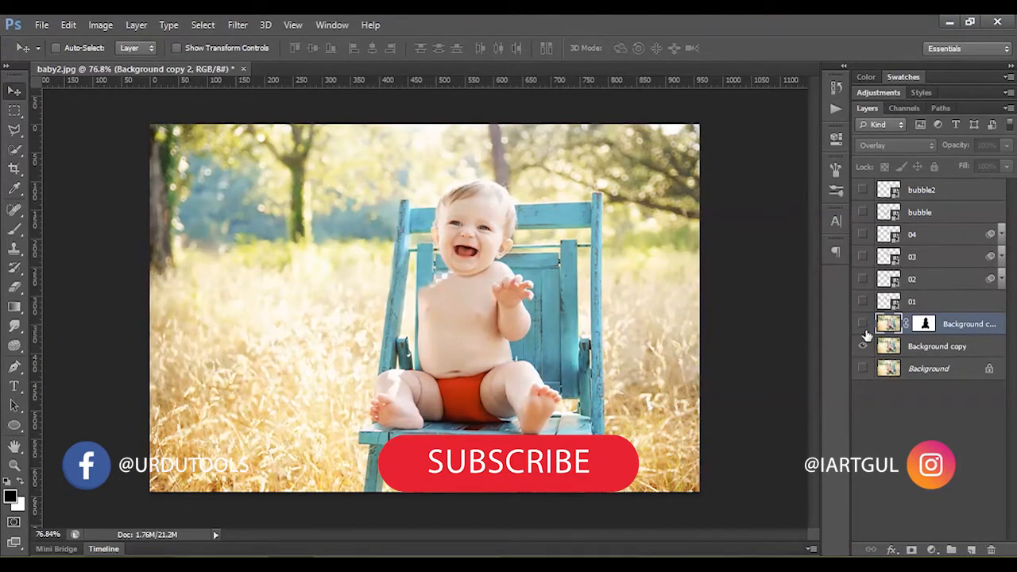
click(865, 326)
click(864, 325)
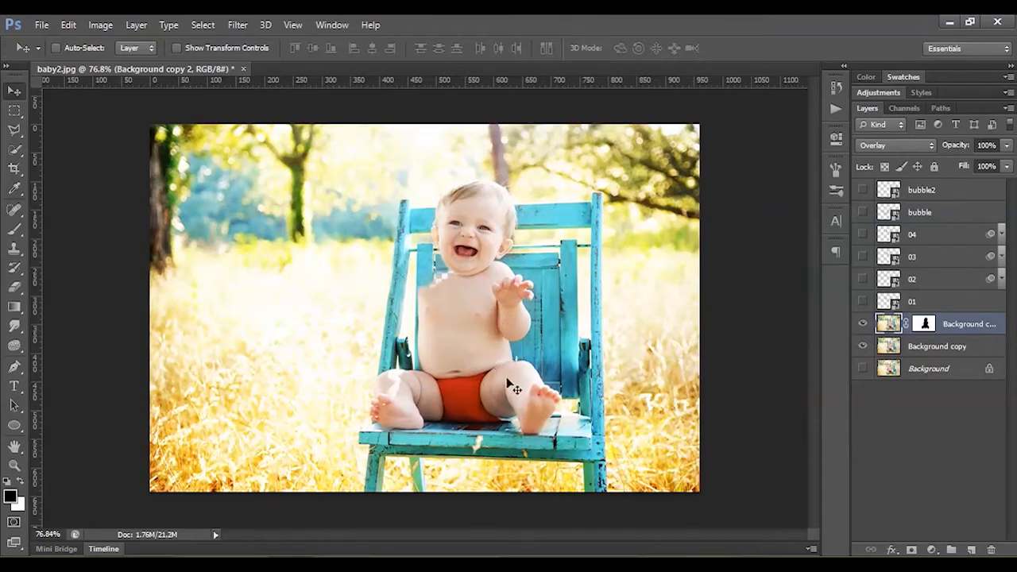
- Show arm layer 01 together with the bubble and bubble2 layers
click(864, 302)
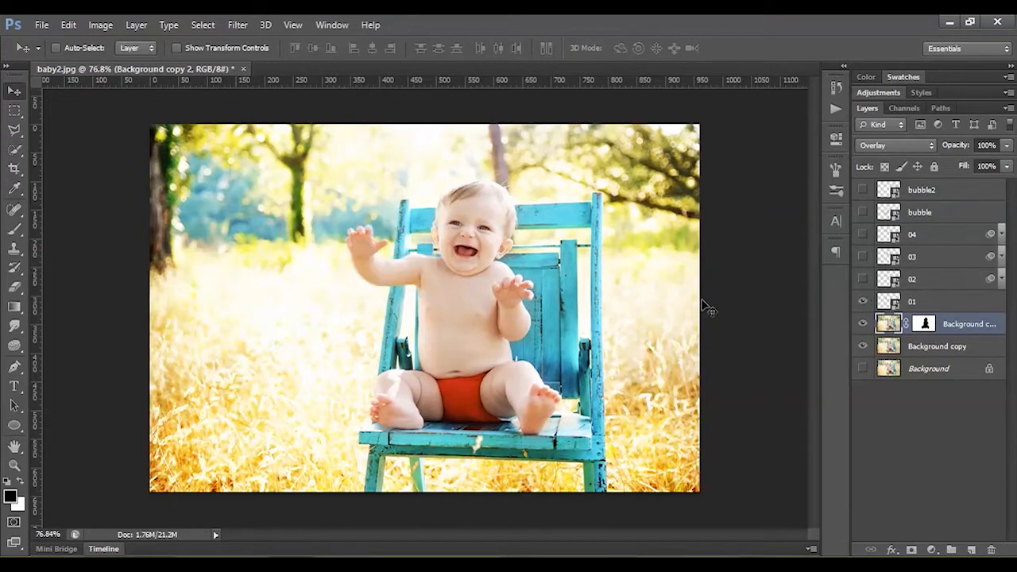
click(916, 302)
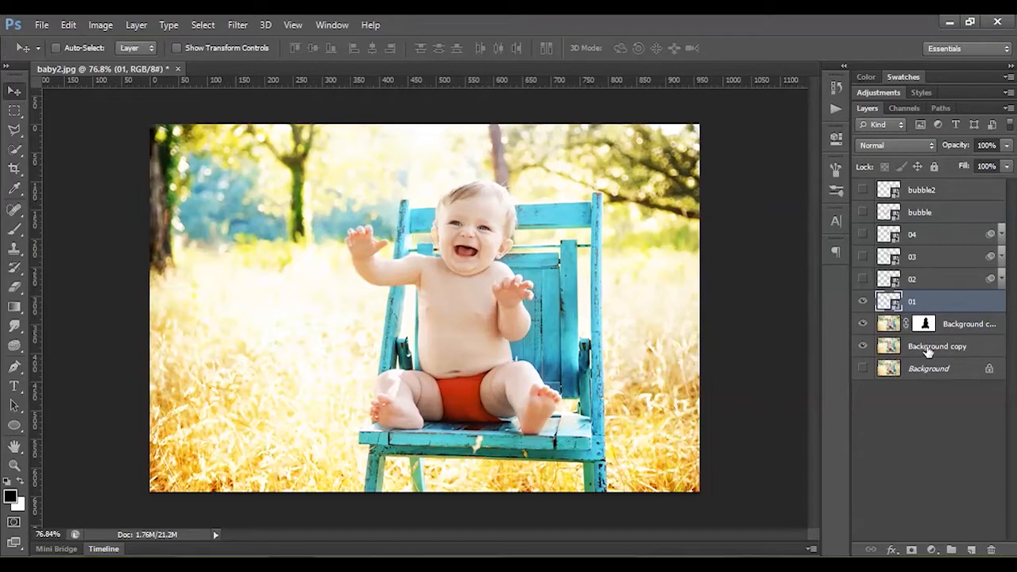
click(862, 212)
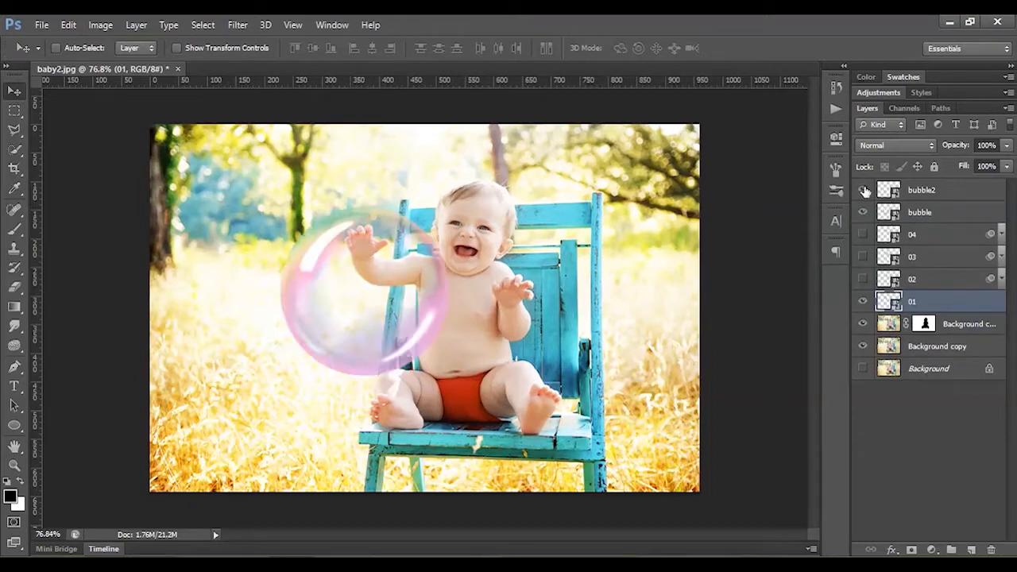
click(864, 191)
- Scale the bubble layer down proportionally around its centre to a small bubble beside the baby's raised arm
click(936, 213)
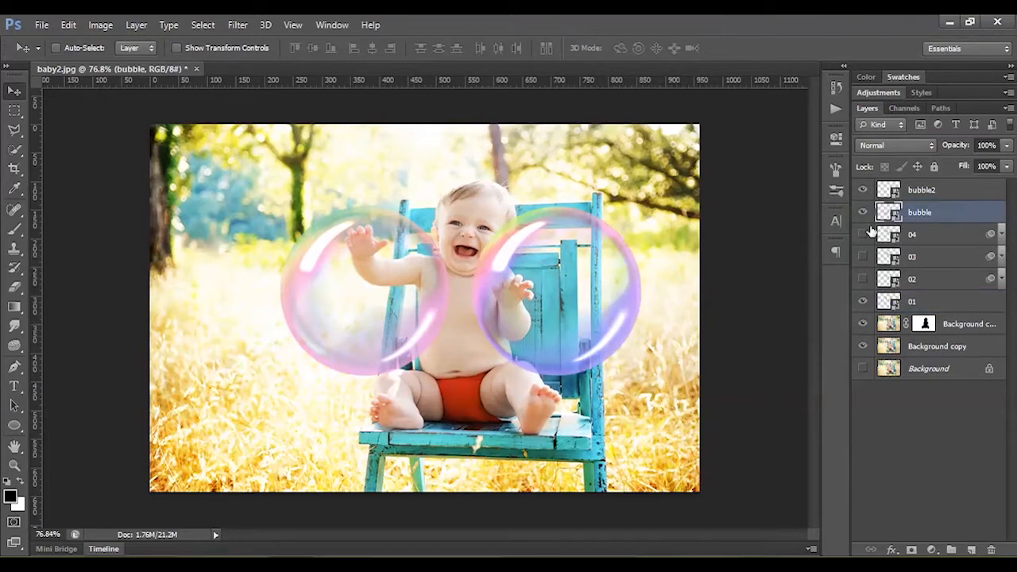
key(ctrl+t)
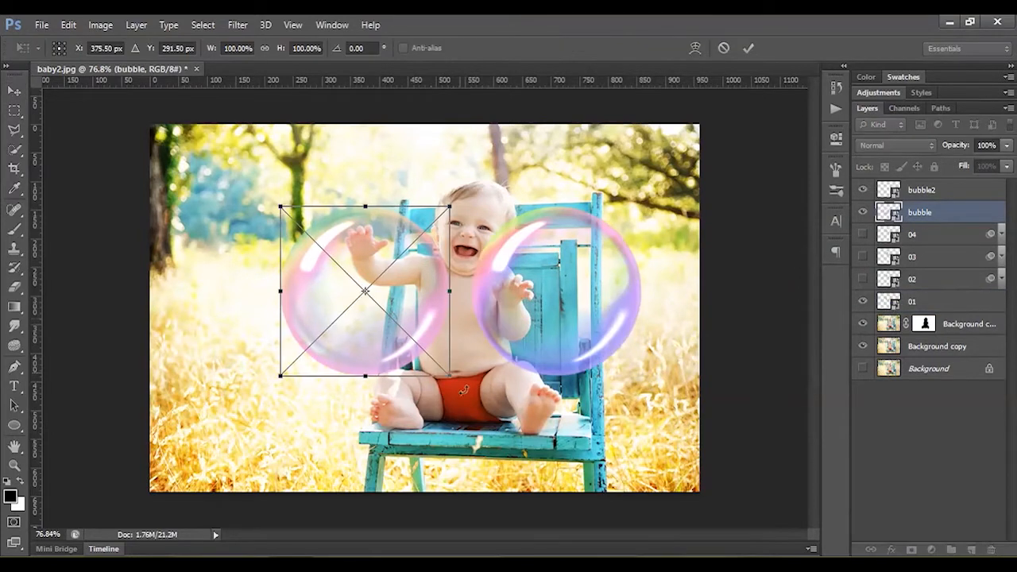
drag(451, 374, 398, 325)
key(Return)
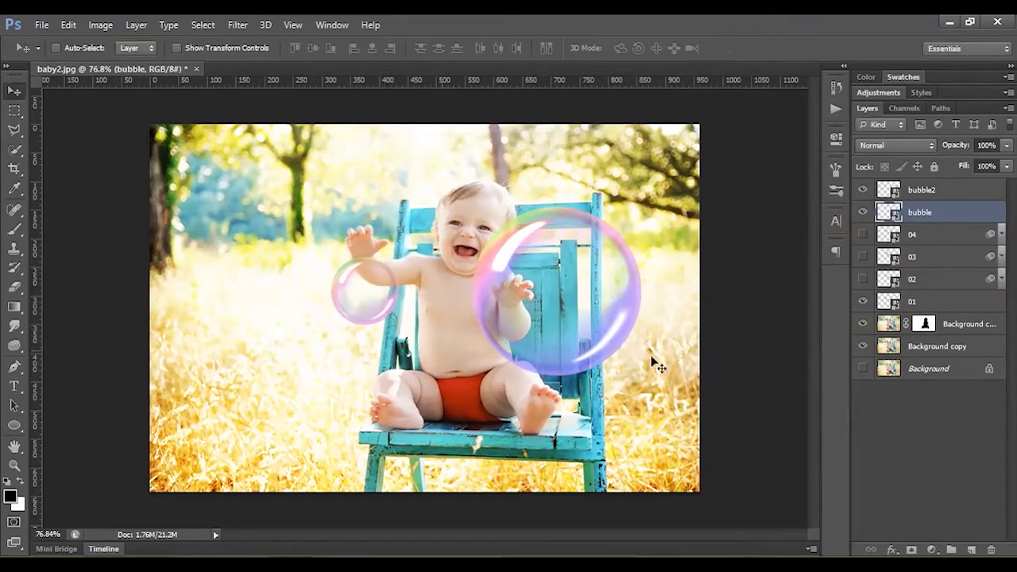
- Scale the bubble2 layer down around its centre until it is smaller than the first bubble
click(902, 197)
key(ctrl+t)
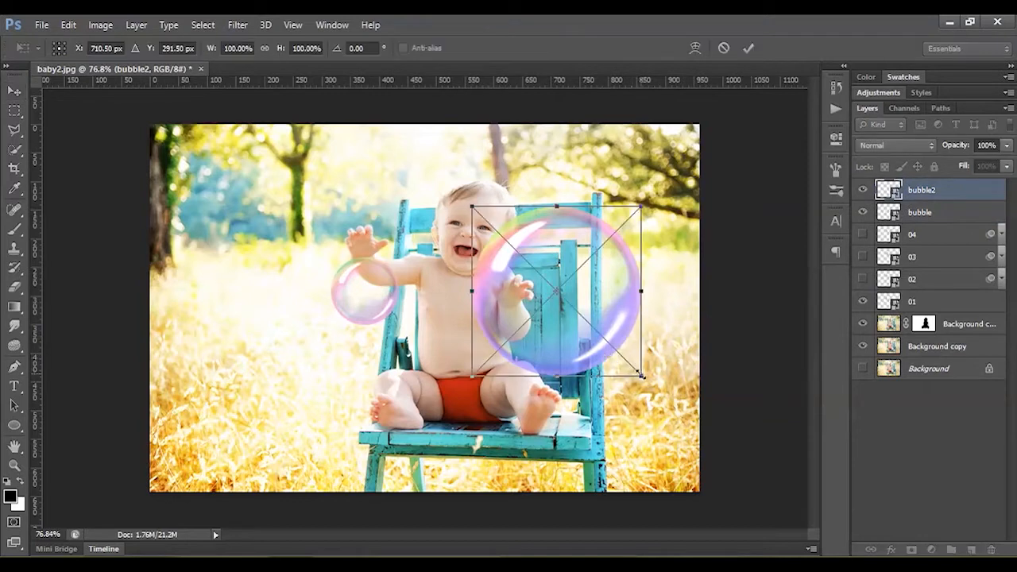
drag(640, 374, 580, 310)
key(Return)
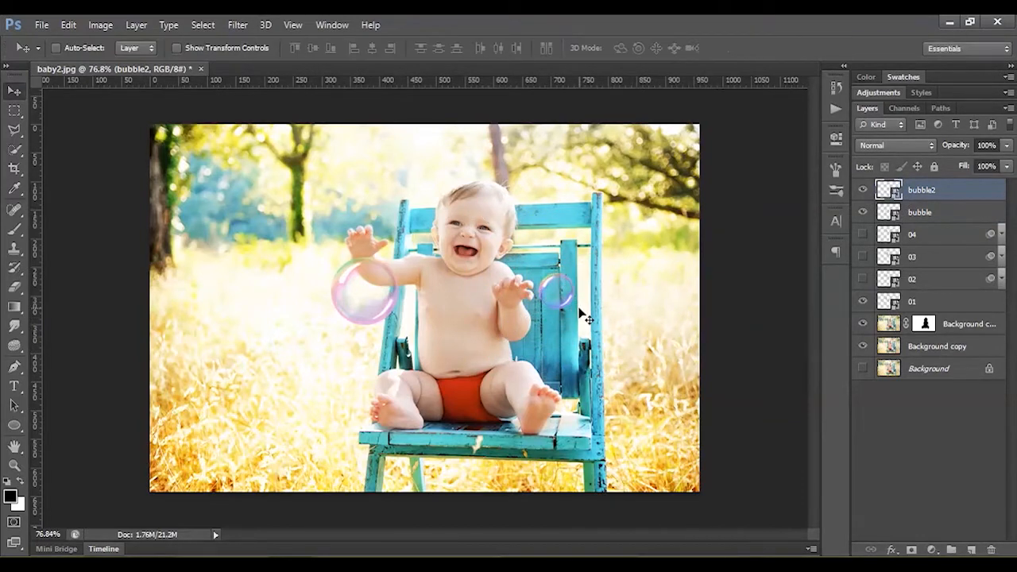
- Duplicate the bubble layer, enlarge the copy to about 71% (210 px), and move it outside the canvas
click(936, 214)
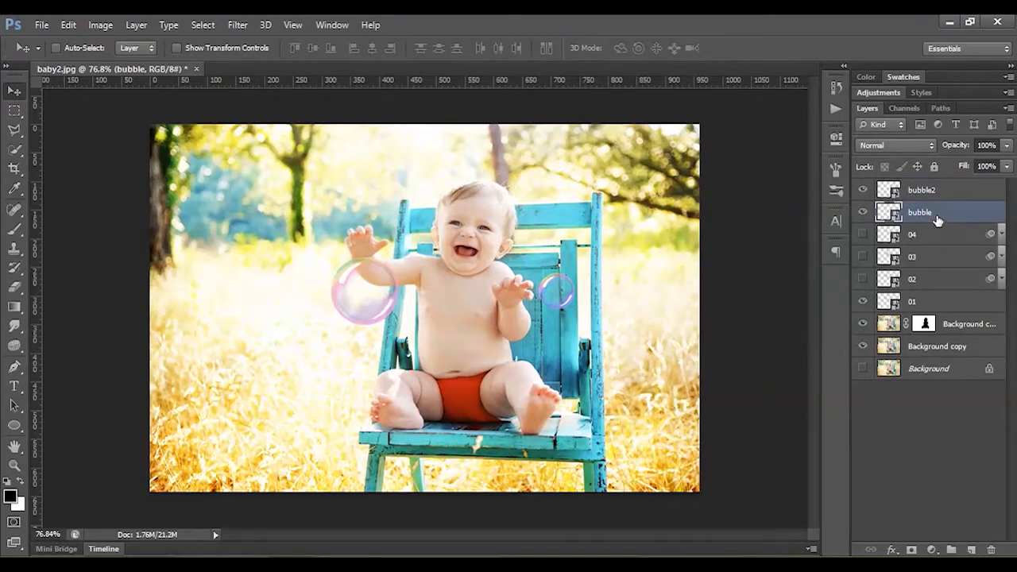
key(ctrl+j)
drag(387, 296, 531, 249)
key(ctrl+t)
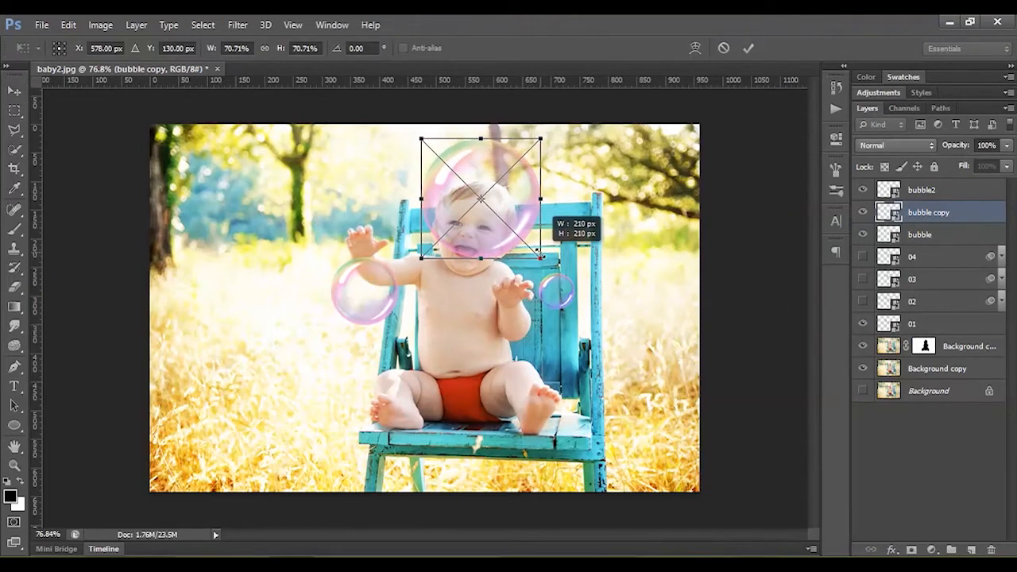
key(Return)
drag(506, 176, 545, 200)
scroll(535, 197, down, 2)
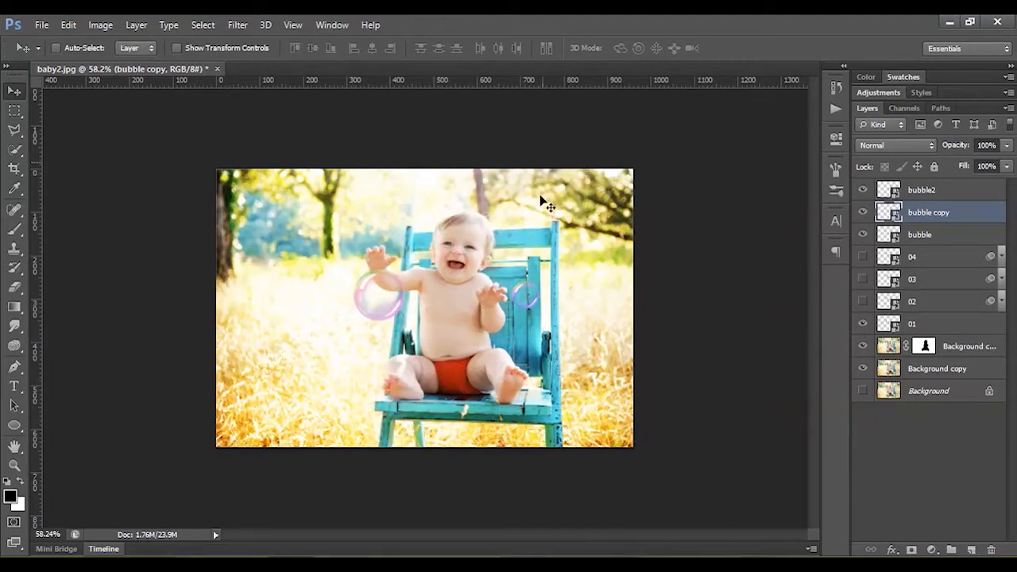
- Move the original bubble off the canvas beyond its right edge, and reposition the enlarged bubble copy outside the image
click(916, 234)
drag(392, 308, 672, 276)
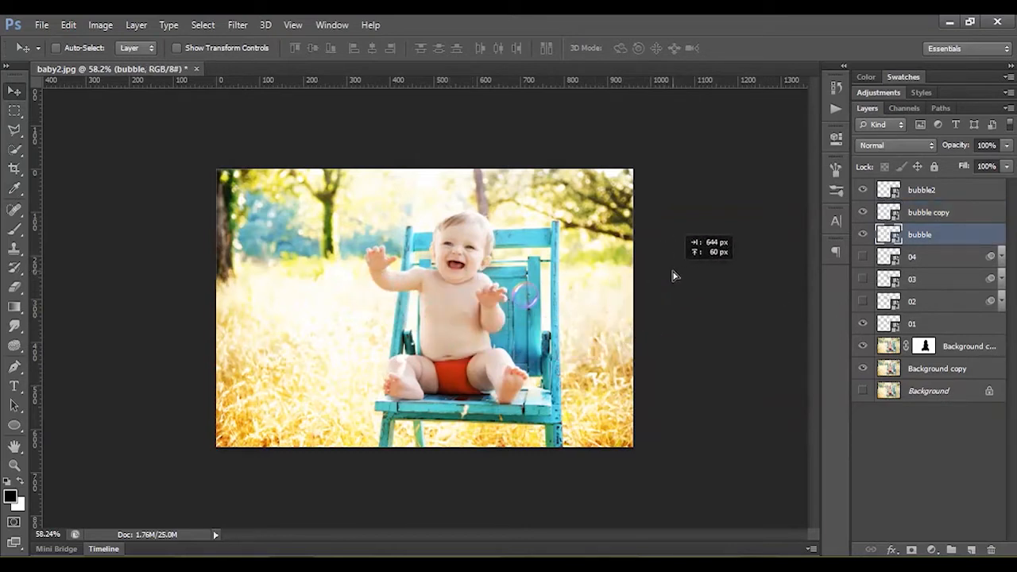
click(910, 213)
drag(513, 290, 554, 237)
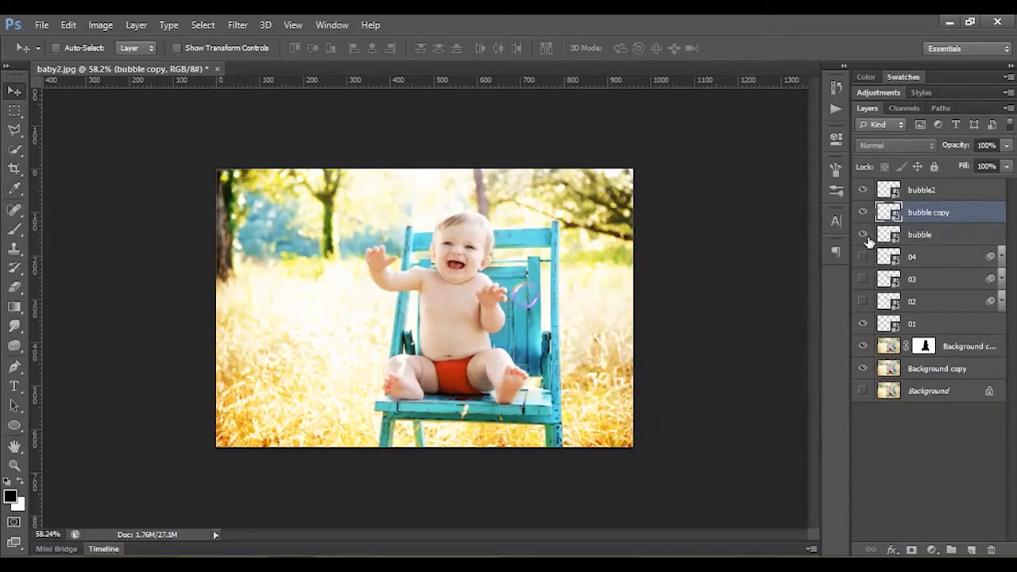
- Move the bubble2 layer out of the image so that it sits off the canvas
click(864, 191)
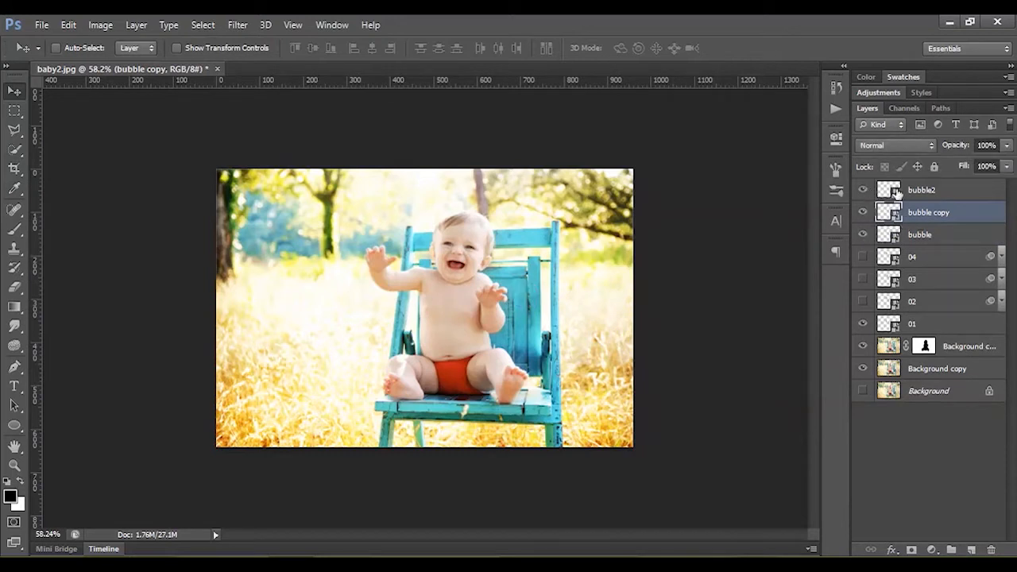
click(896, 193)
drag(538, 313, 616, 169)
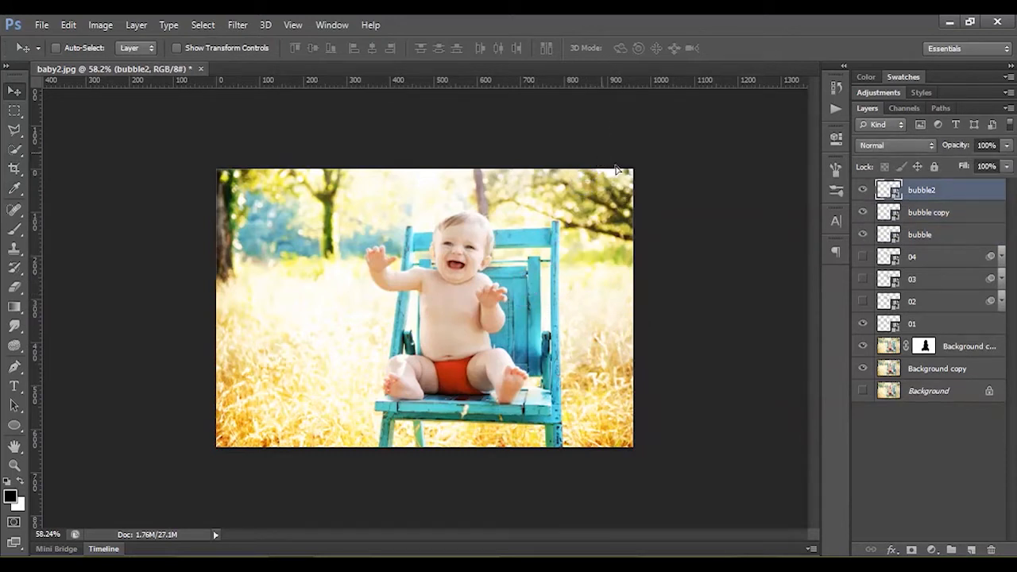
- Adjust the off-canvas starting positions of the bubble copy and bubble layers
click(884, 212)
drag(695, 266, 537, 350)
click(910, 235)
mouse_move(717, 324)
mouse_down()
mouse_move(692, 323)
mouse_move(719, 325)
mouse_up()
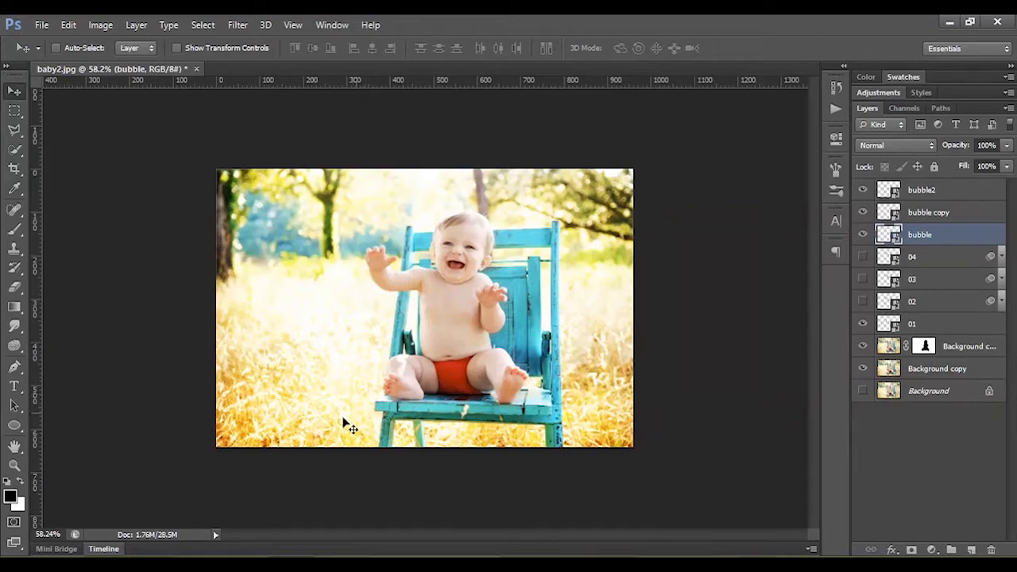
- Show the Timeline and create a video timeline from the document's visible layers
click(330, 25)
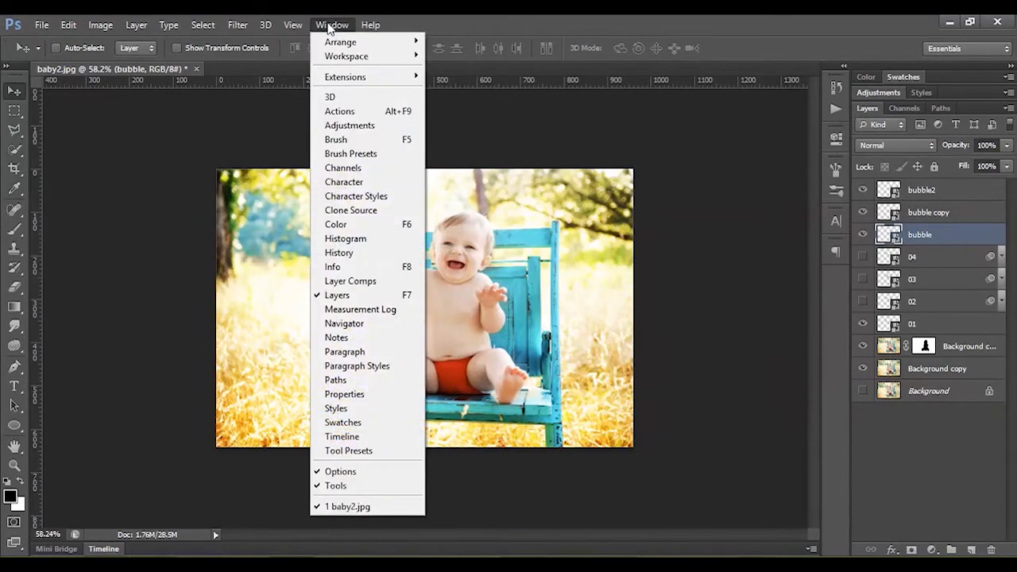
click(340, 438)
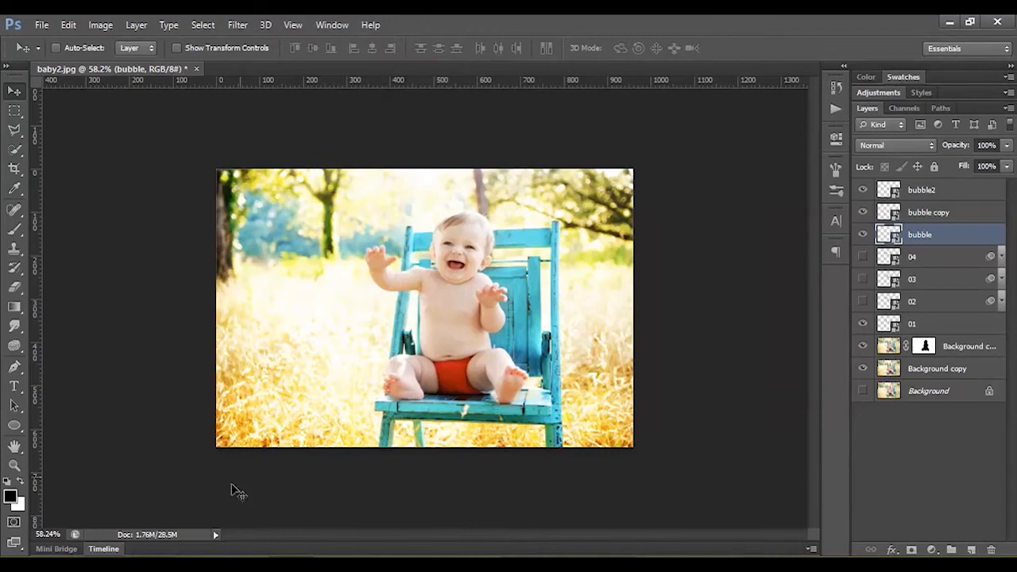
click(108, 550)
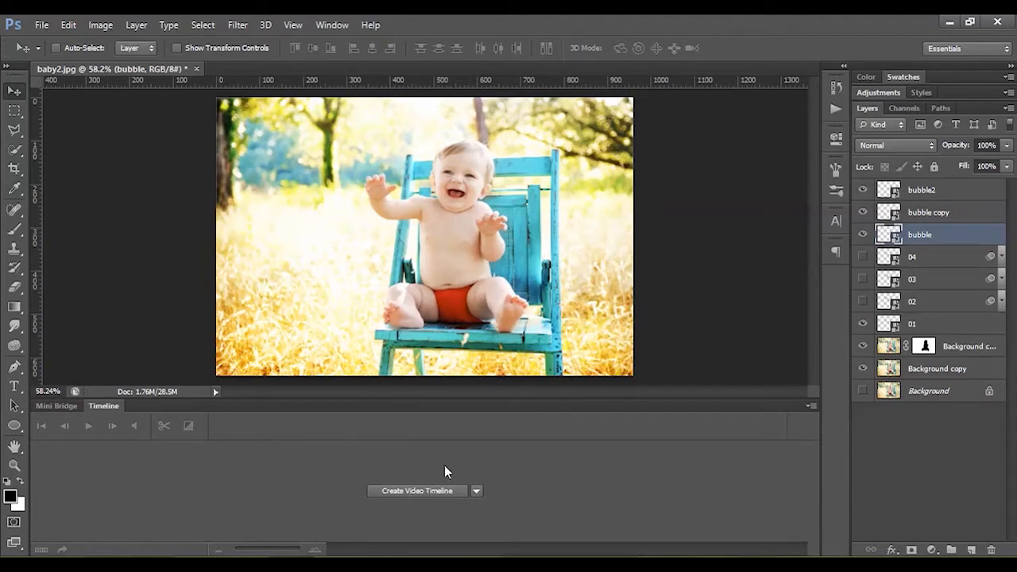
click(477, 492)
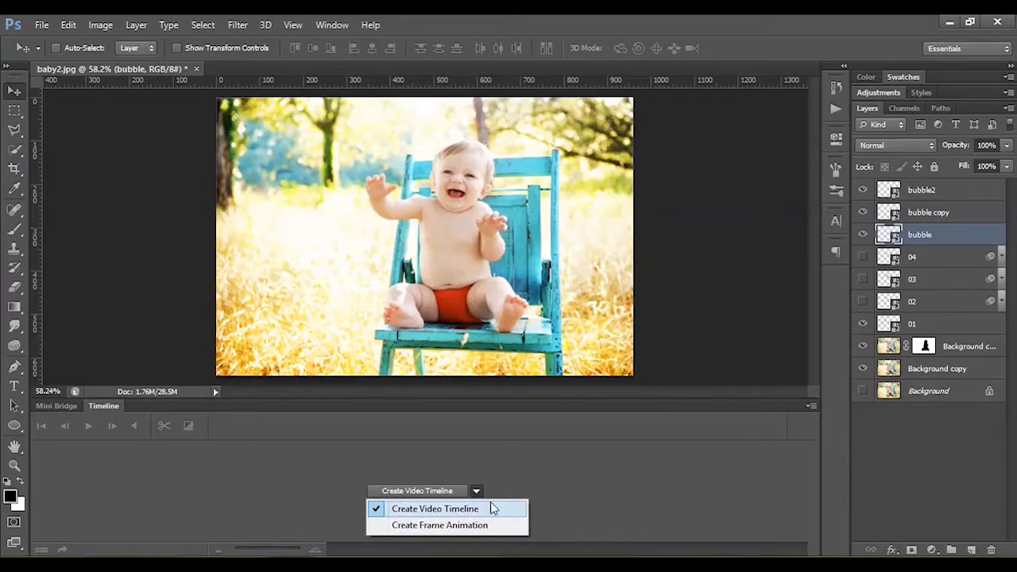
click(537, 465)
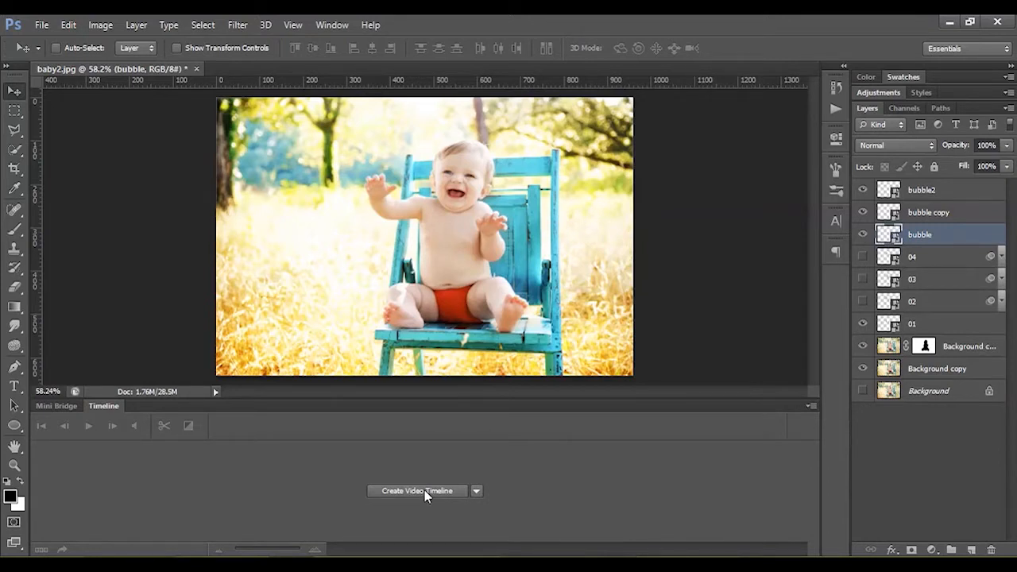
click(476, 492)
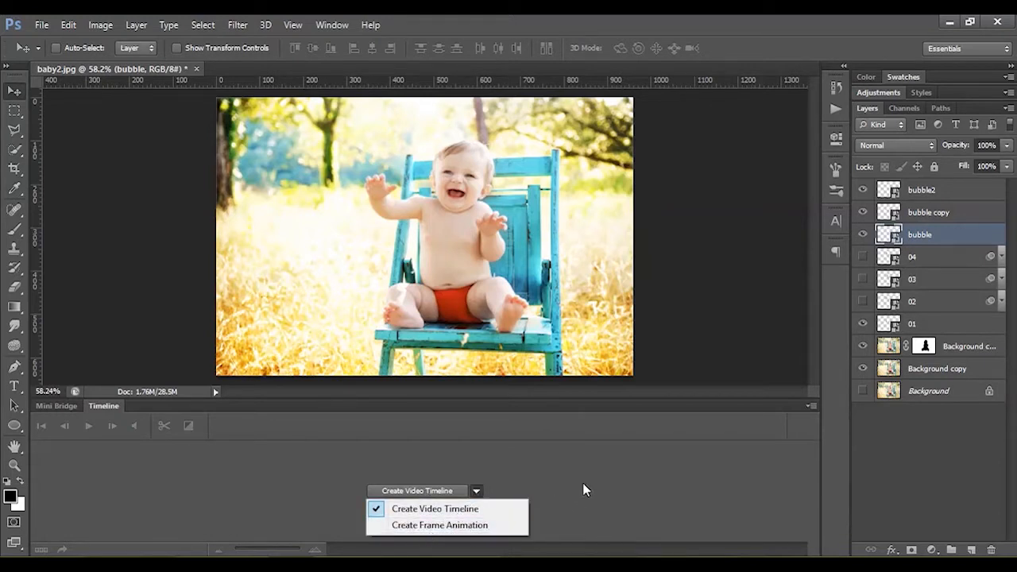
click(398, 491)
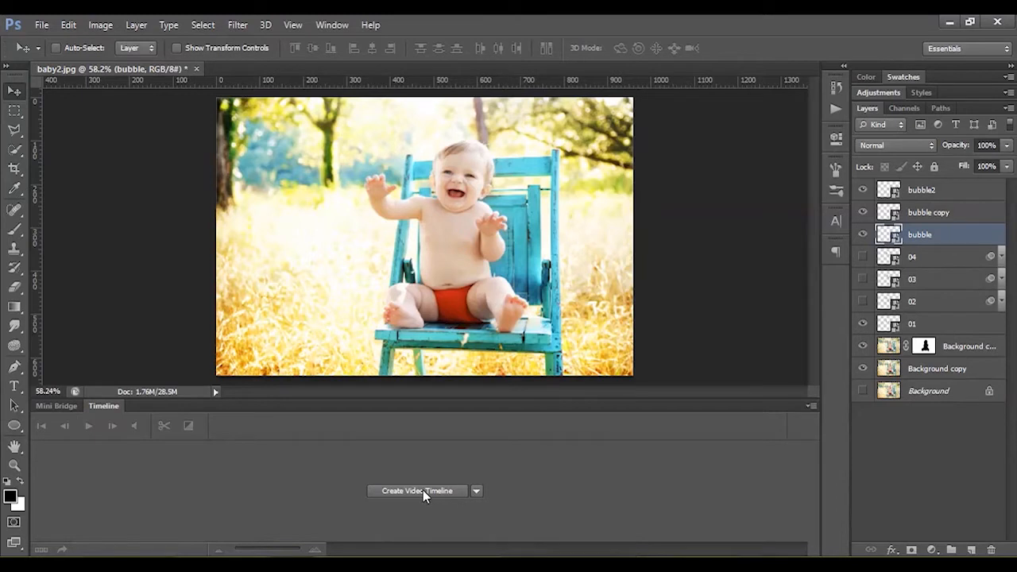
click(422, 490)
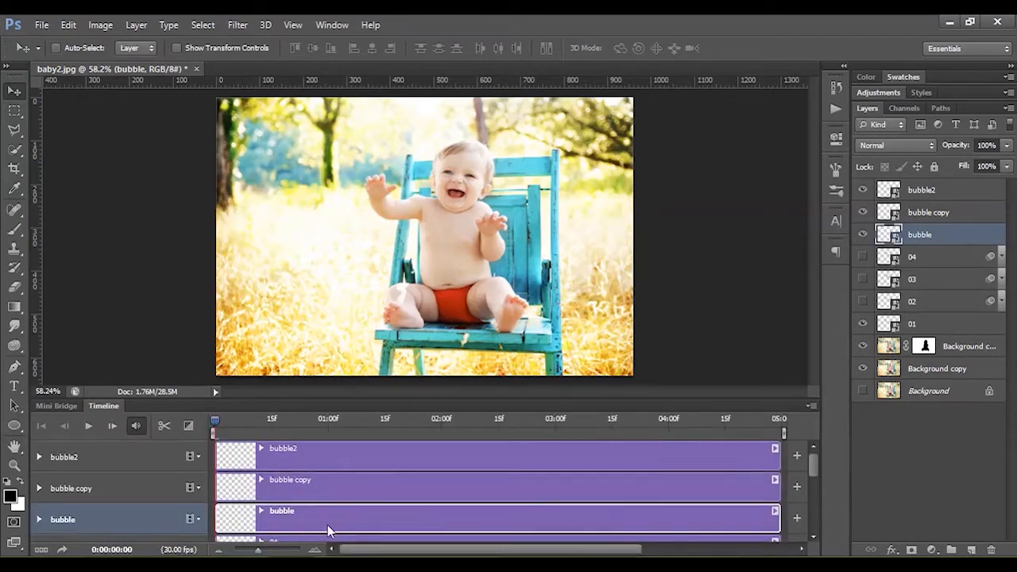
scroll(356, 481, down, 6)
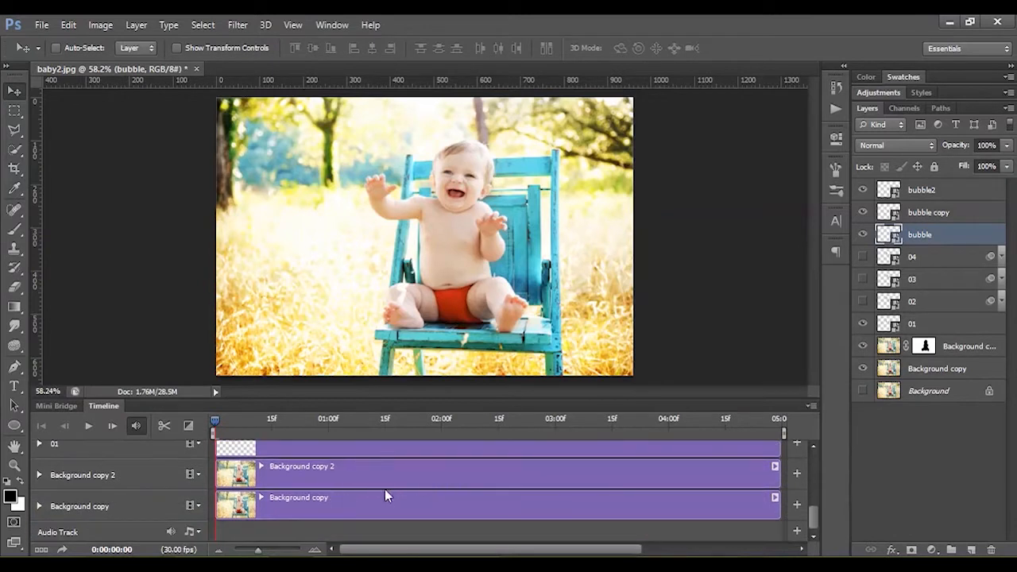
scroll(489, 493, up, 6)
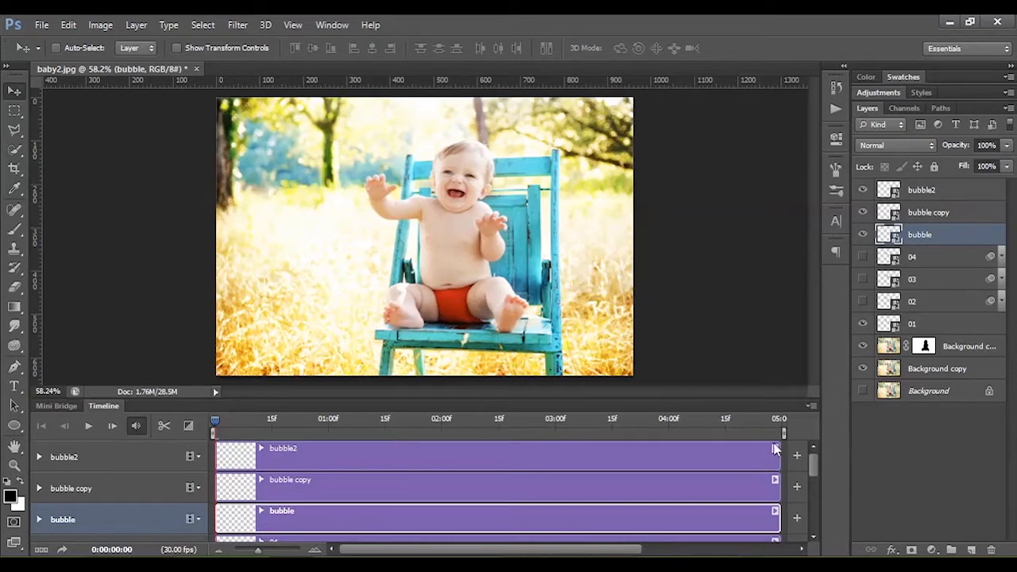
click(218, 550)
drag(609, 457, 739, 456)
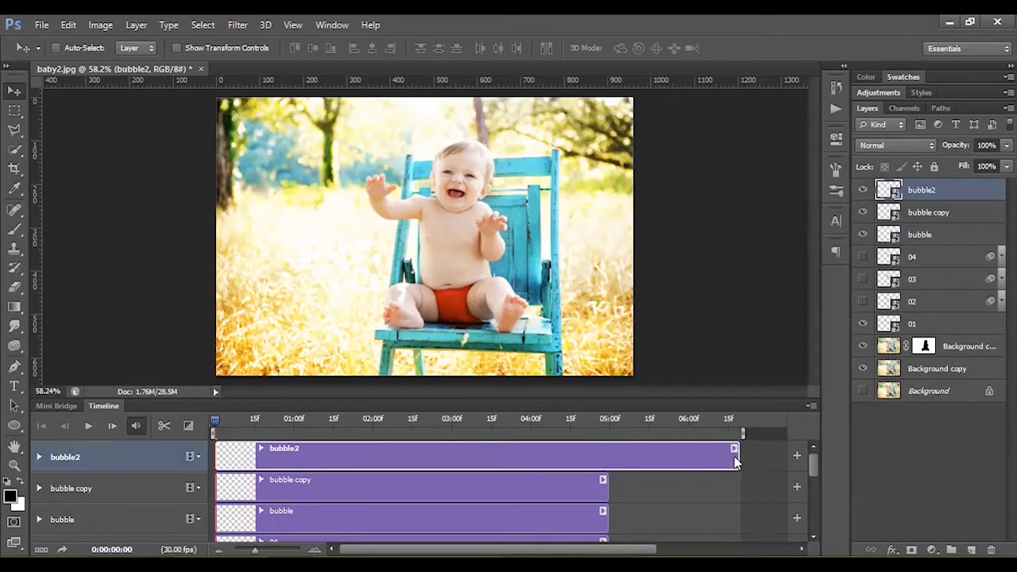
drag(735, 463, 608, 463)
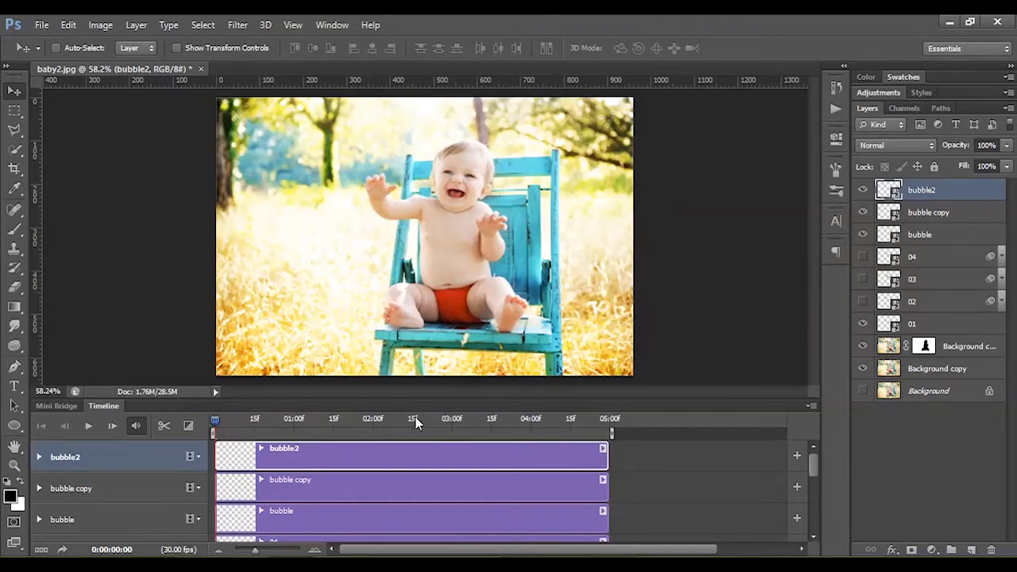
click(374, 419)
drag(609, 454, 392, 454)
drag(377, 455, 376, 434)
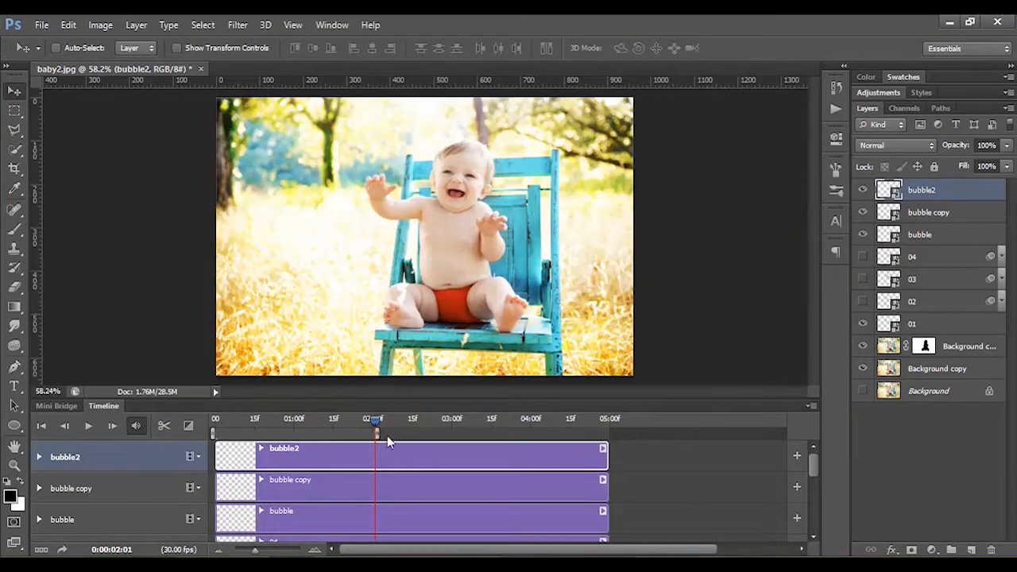
drag(379, 434, 611, 436)
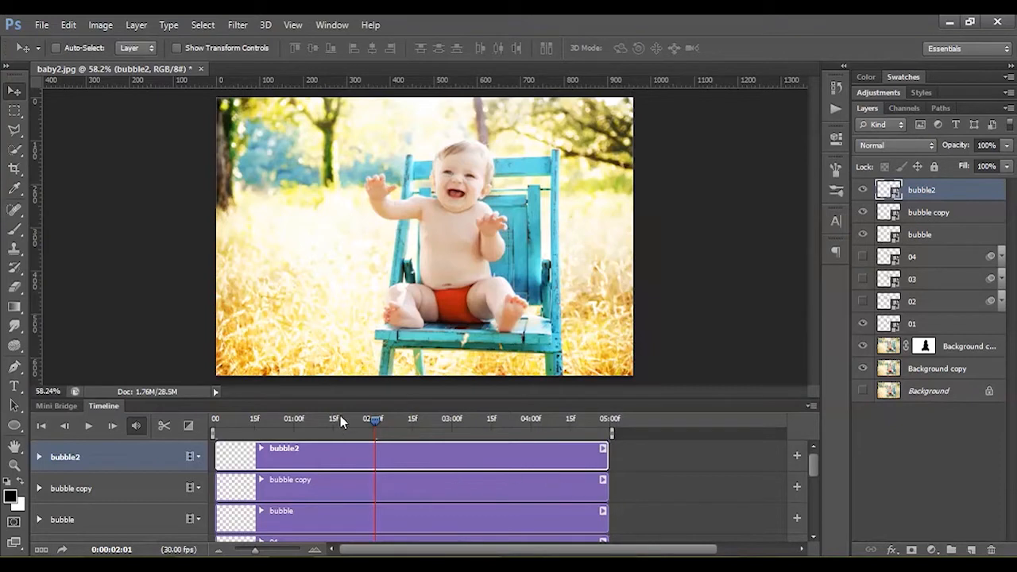
- Return the playhead to the start of the timeline and expand the bubble2 track's animation properties
drag(332, 422, 200, 424)
drag(642, 218, 606, 274)
scroll(560, 207, down, 1)
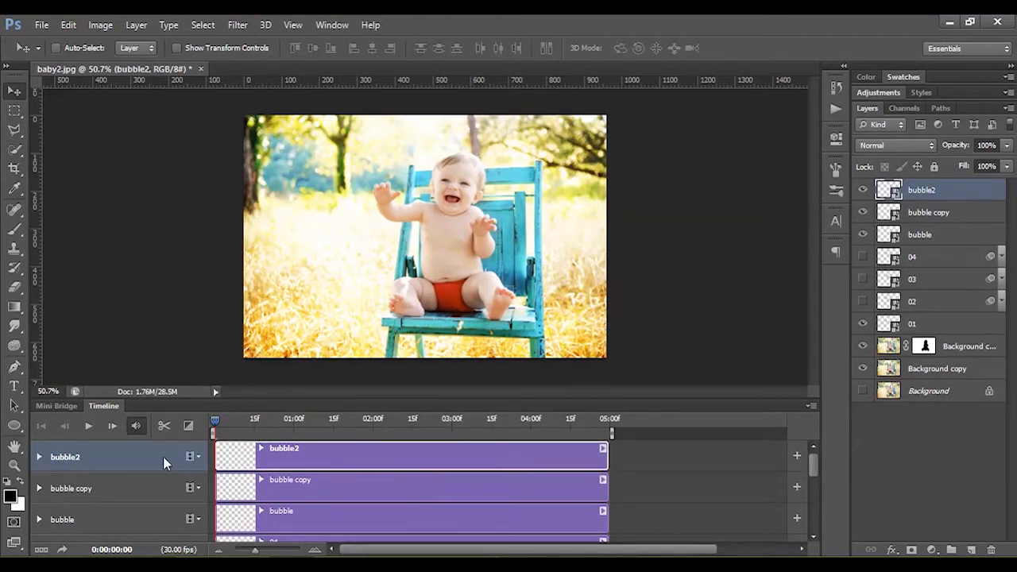
click(39, 455)
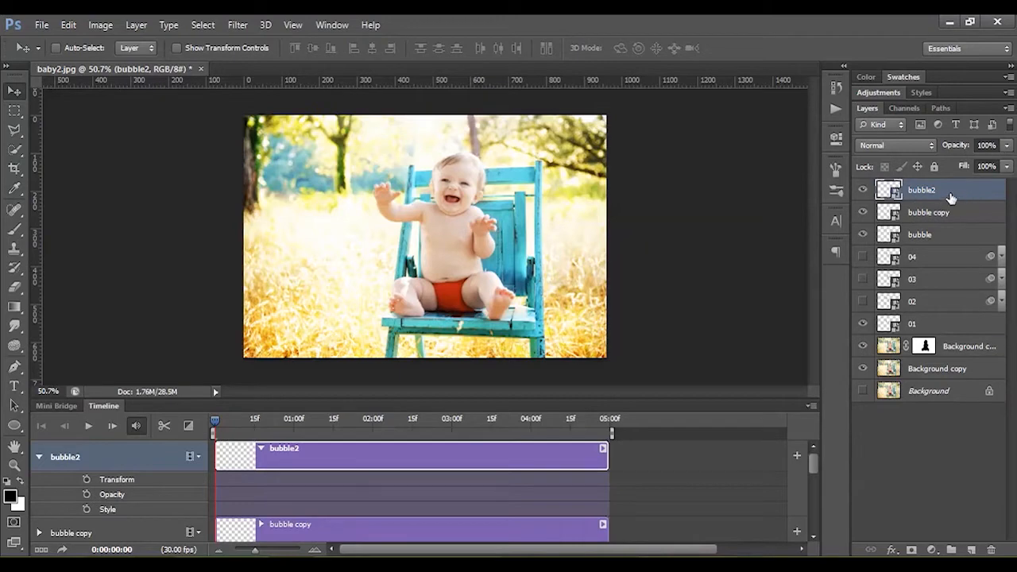
double_click(956, 195)
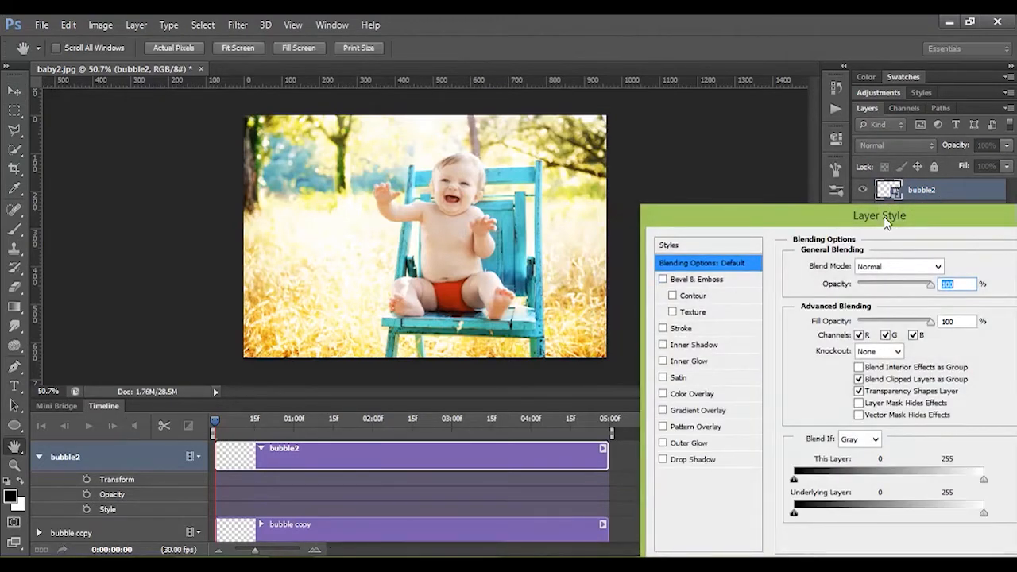
drag(886, 222, 697, 152)
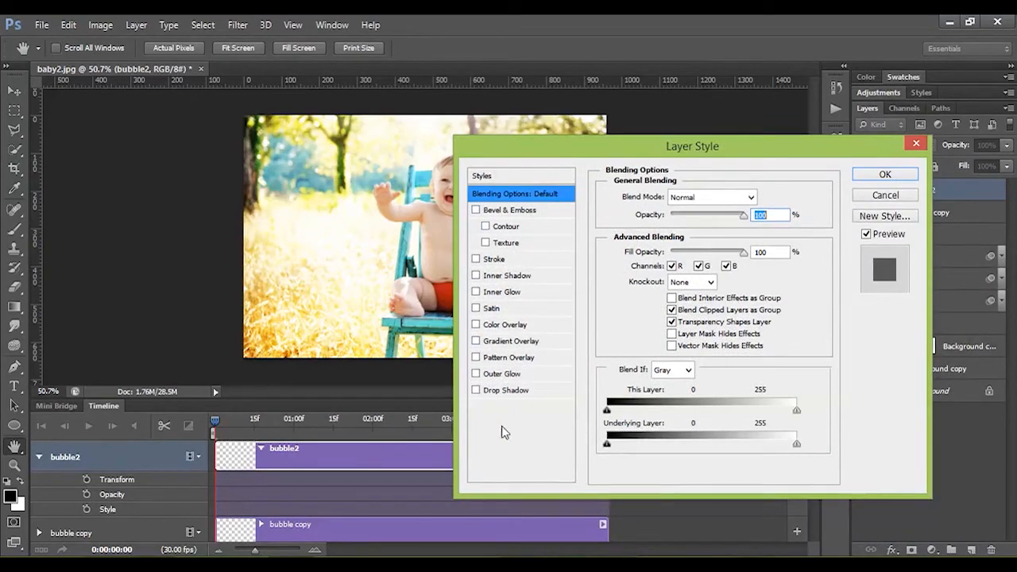
click(868, 194)
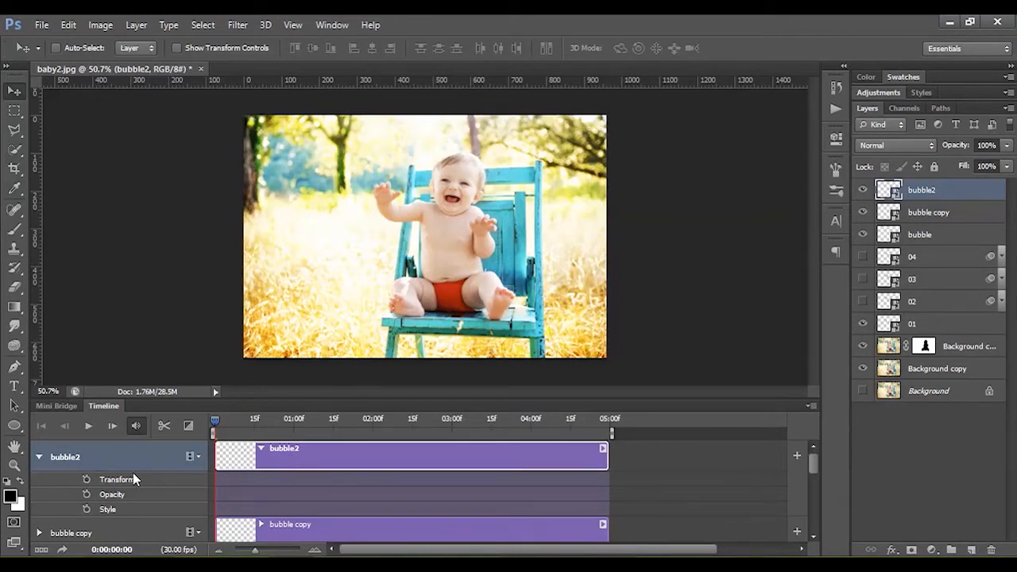
- Enable Transform keyframing for bubble2 at the start, and at 1:00 move the bubble into the image near the baby's chin
click(87, 480)
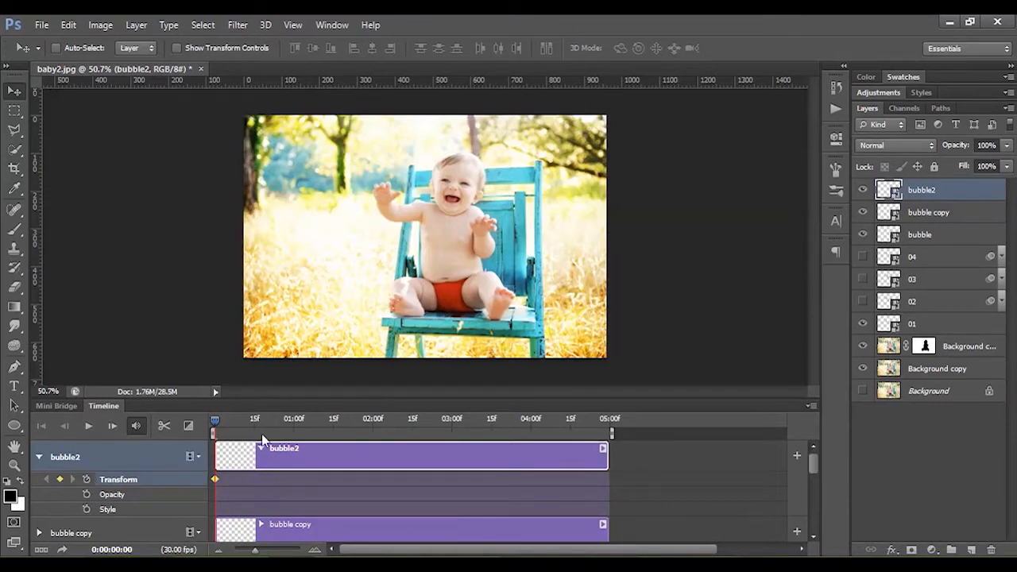
drag(246, 421, 374, 426)
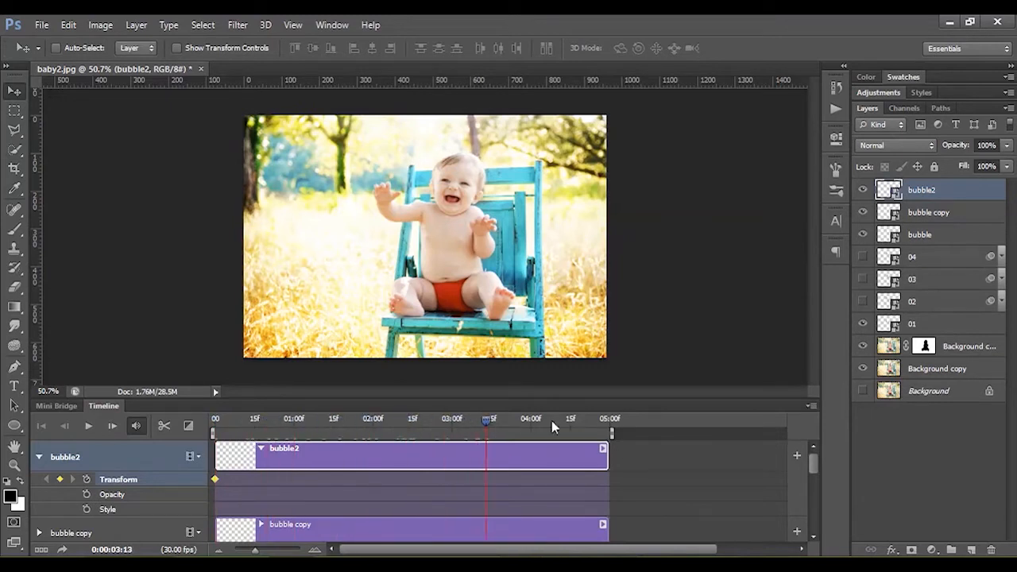
click(387, 429)
click(294, 422)
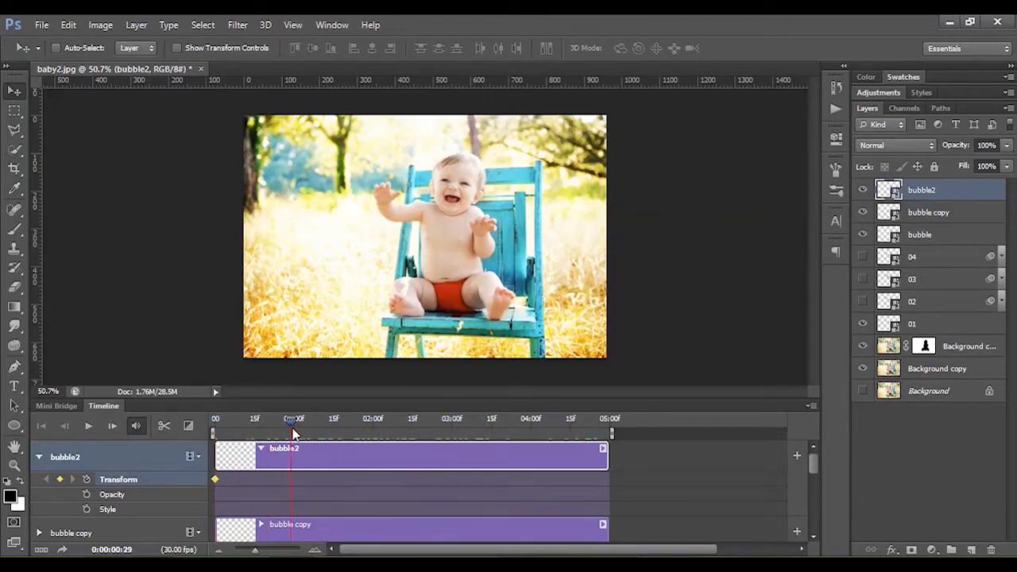
drag(520, 139, 434, 238)
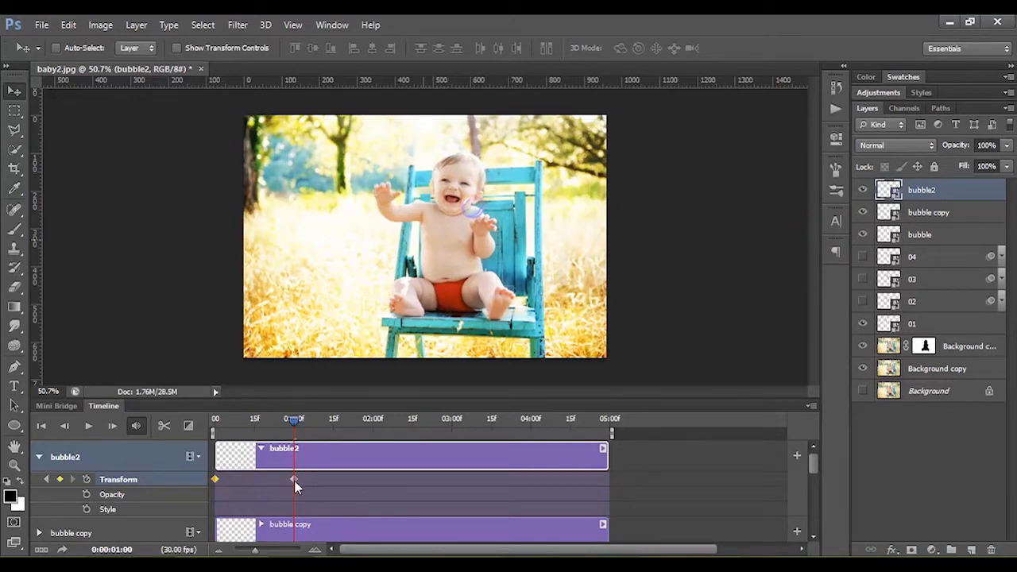
- Play back the bubble2 motion from the start of the timeline to check its first movement
drag(295, 419, 204, 431)
click(90, 427)
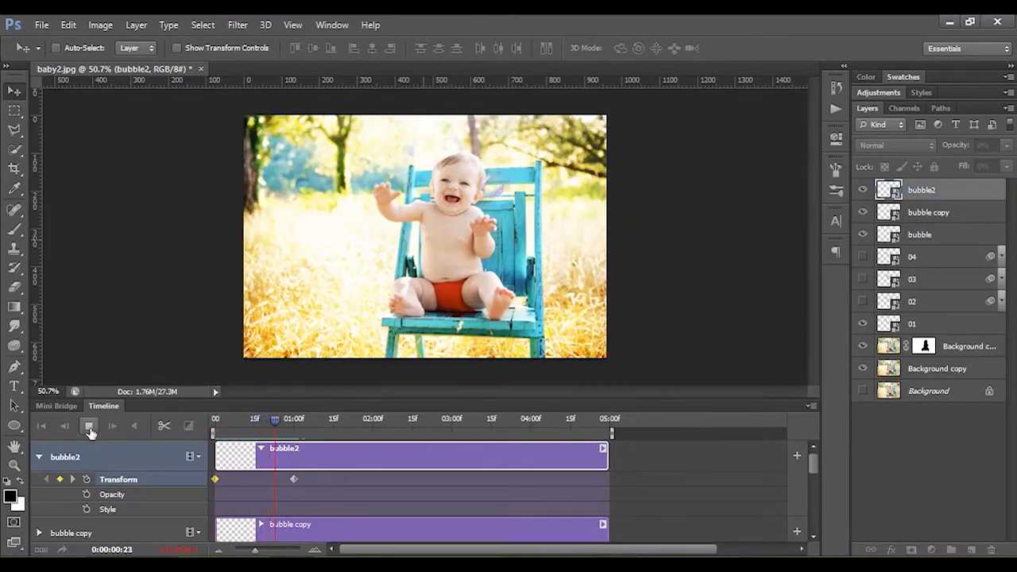
click(90, 426)
- Shift bubble2's second Transform keyframe to about 1:15, and at 3:00 move the bubble down out of the image
mouse_move(276, 424)
mouse_down()
mouse_move(220, 423)
mouse_move(287, 423)
mouse_move(220, 423)
mouse_move(291, 424)
mouse_up()
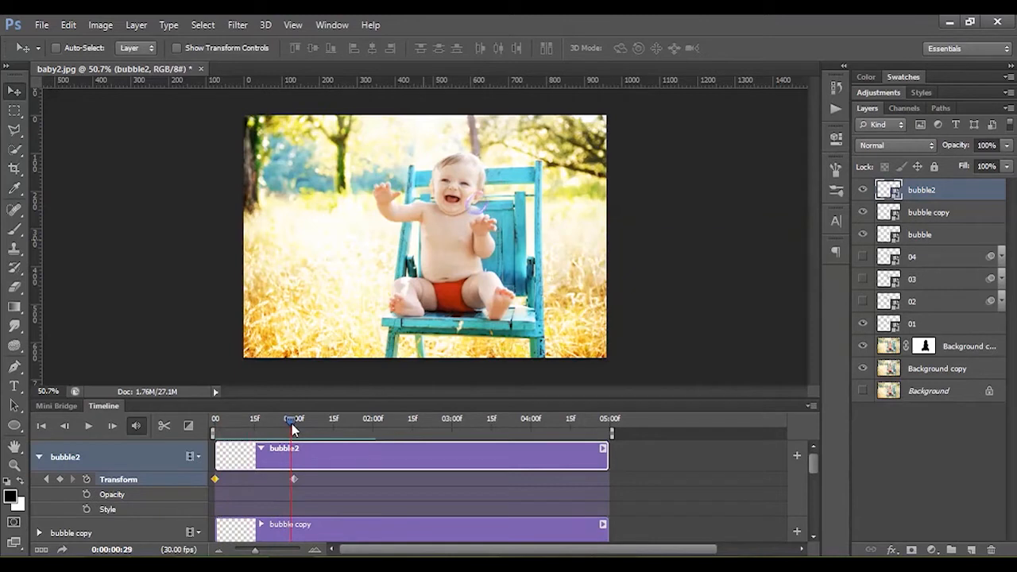
drag(294, 485, 334, 481)
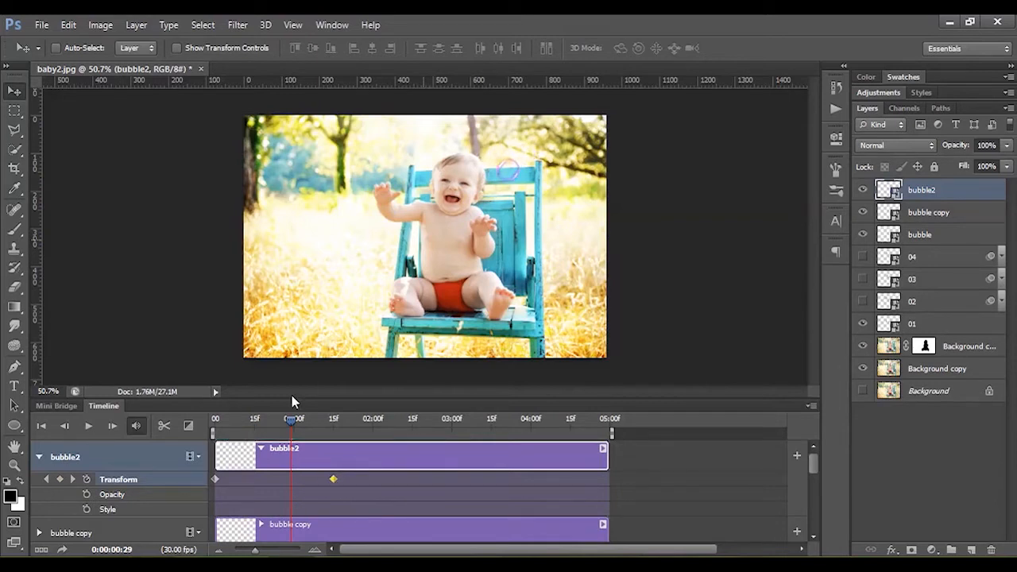
drag(294, 423, 453, 435)
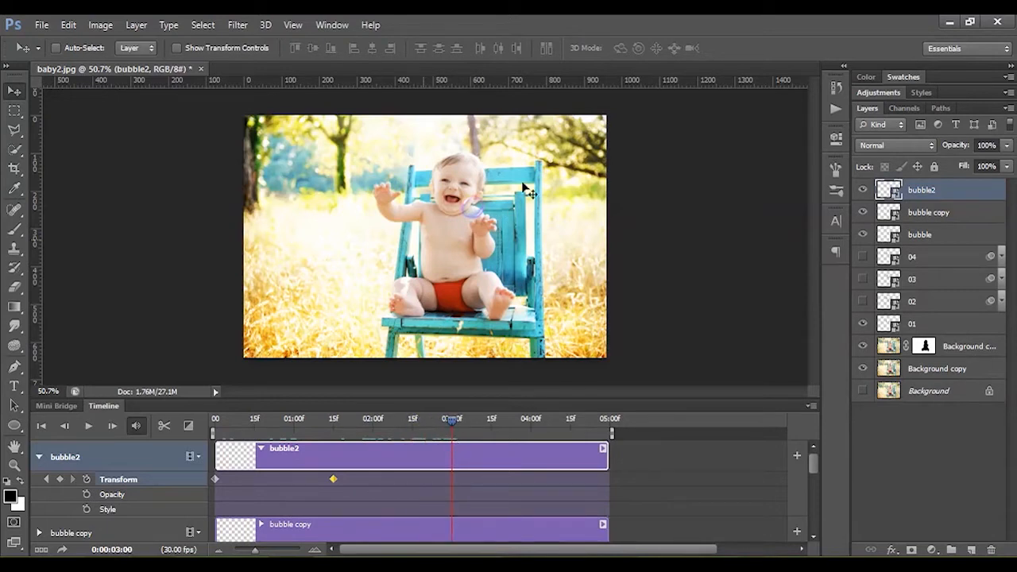
drag(472, 221, 449, 374)
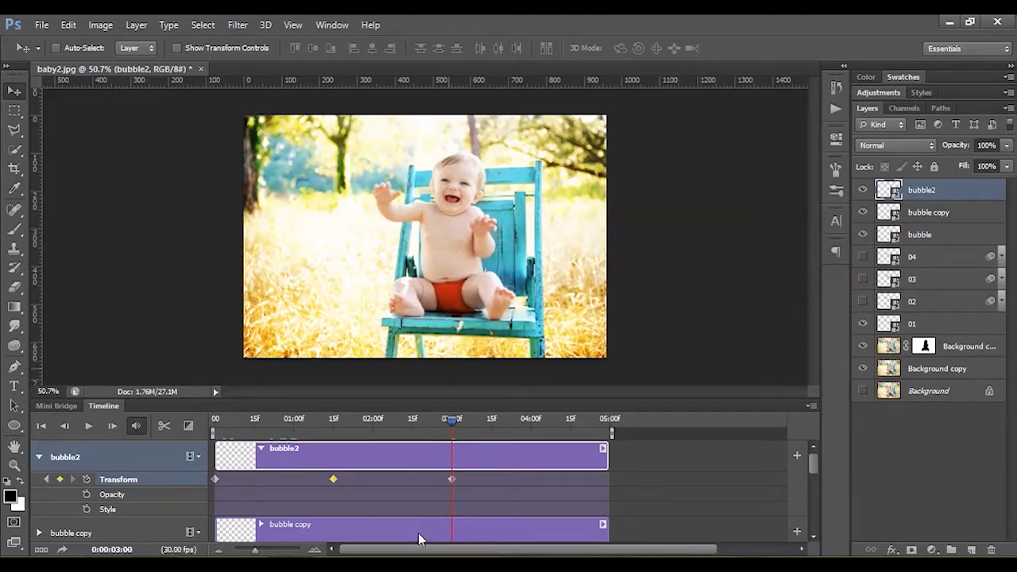
- Preview bubble2's full path through the image and down off the canvas
drag(453, 426, 166, 436)
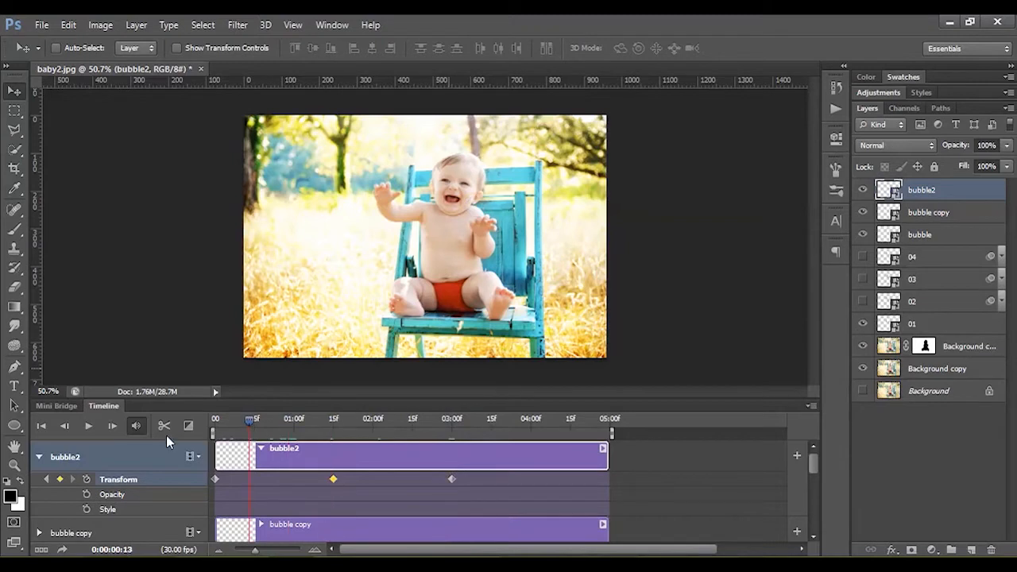
click(88, 426)
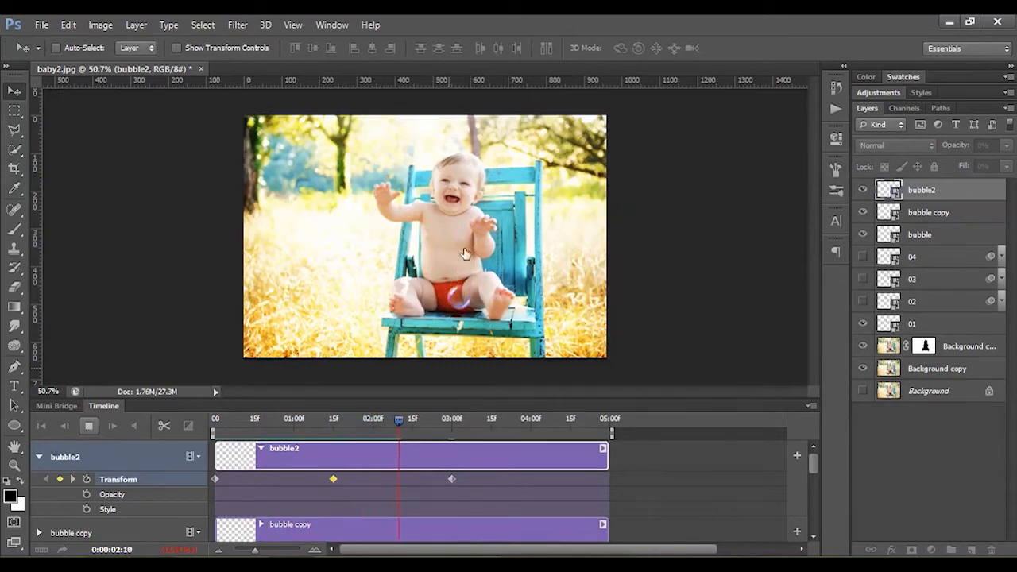
click(90, 427)
- Retime bubble2's second and third Transform keyframes to about 1:00 and 2:00, and preview the animation from the start
drag(406, 418, 220, 418)
drag(332, 480, 295, 480)
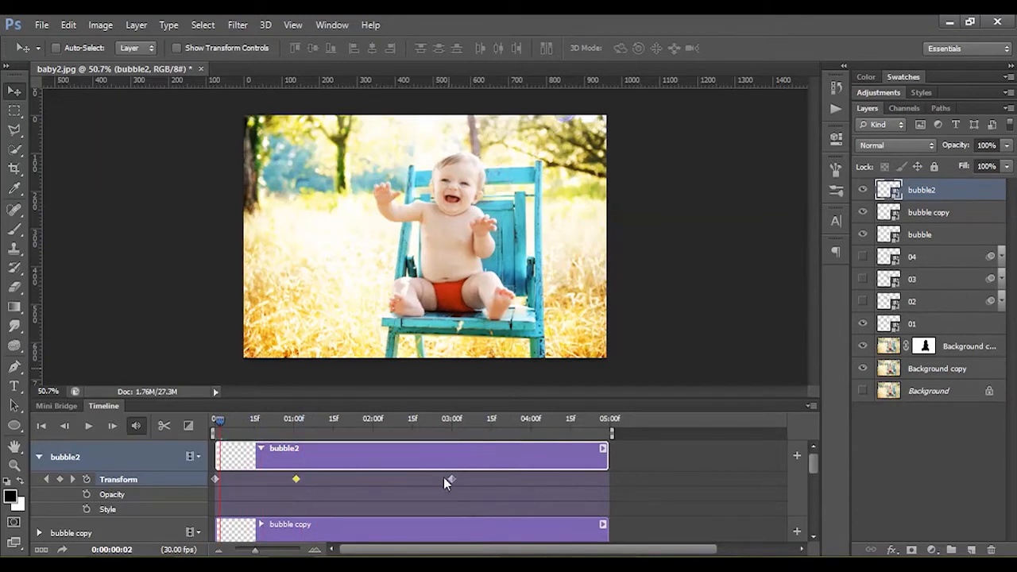
drag(452, 480, 375, 483)
key(Home)
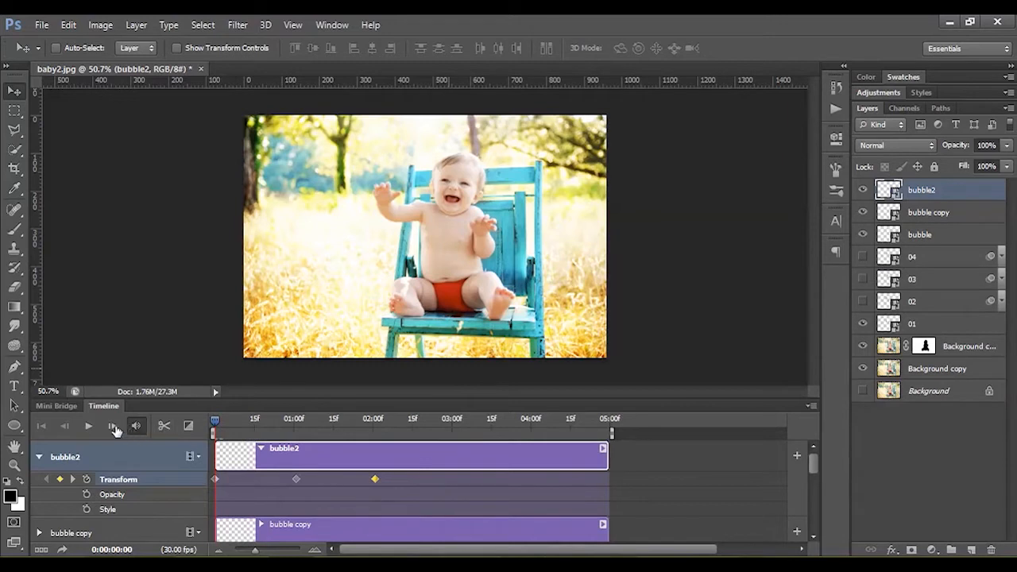
click(89, 425)
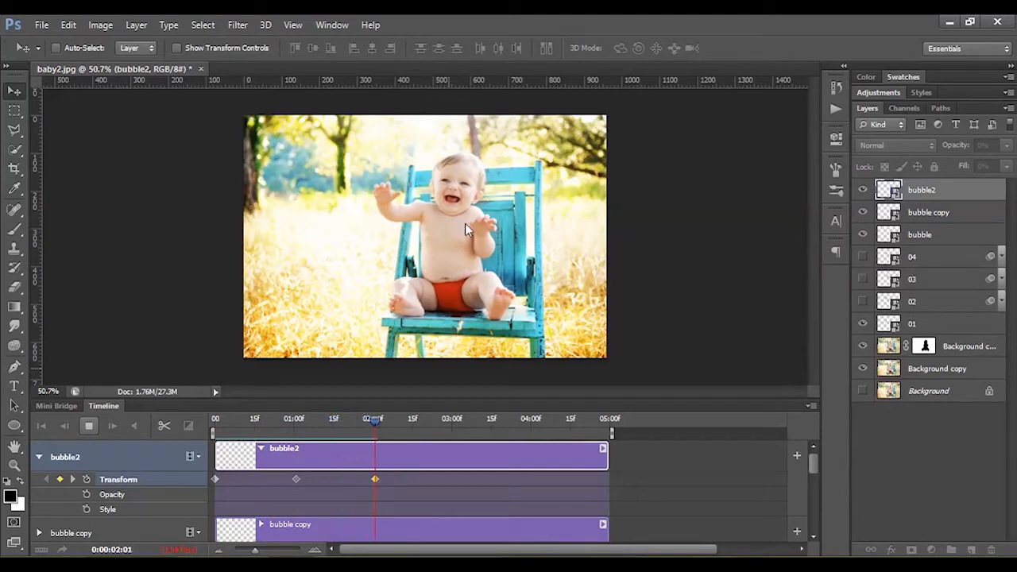
- At bubble2's middle keyframe, move the bubble slightly toward the baby's chest, and scrub ahead to the final keyframe at 2:01
click(294, 433)
click(294, 434)
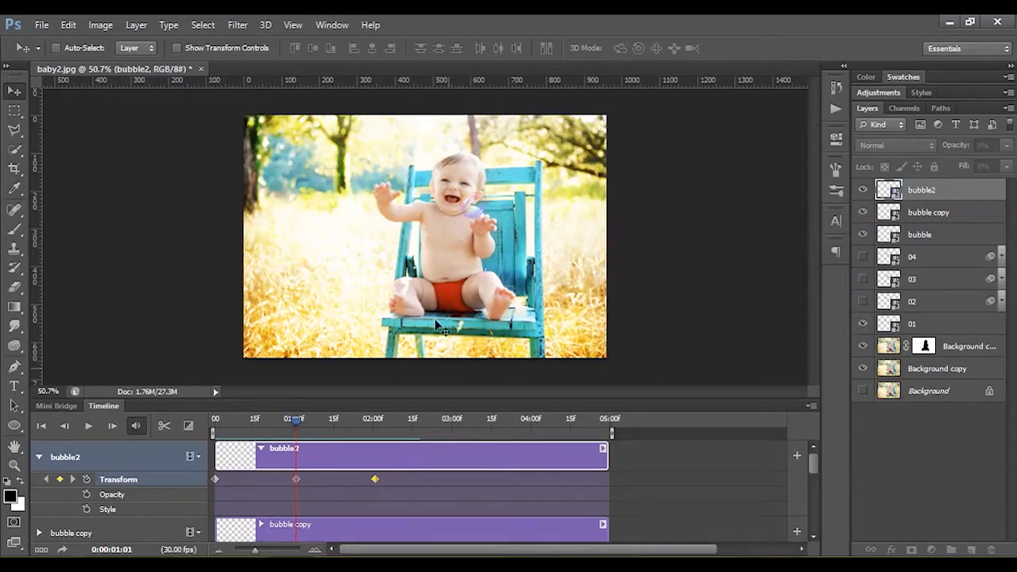
drag(472, 212, 456, 232)
drag(298, 427, 376, 430)
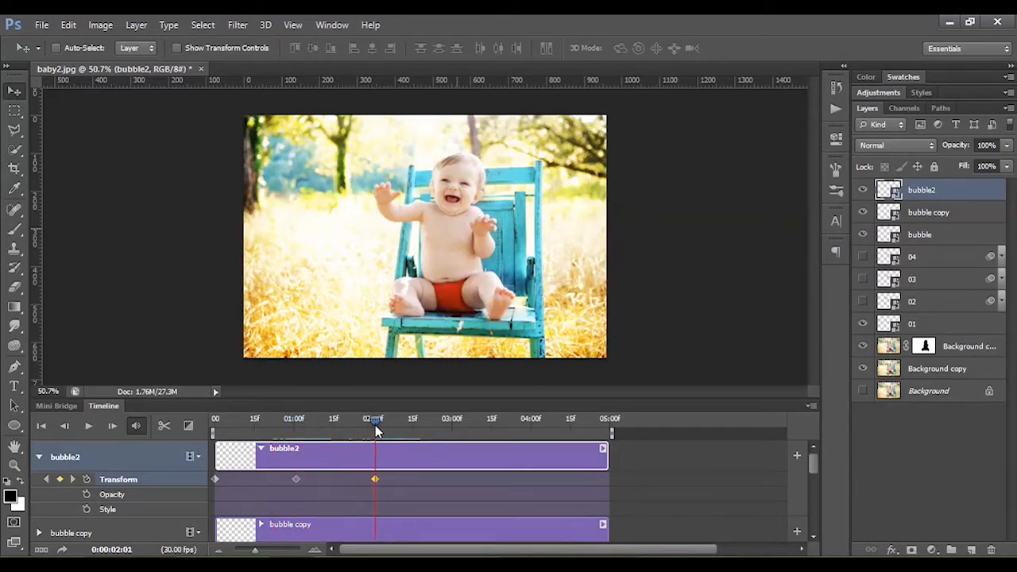
- At bubble2's final Transform keyframe, shift the off-canvas bubble further left and preview the animation from the start
drag(454, 344, 386, 345)
drag(359, 419, 203, 437)
click(88, 426)
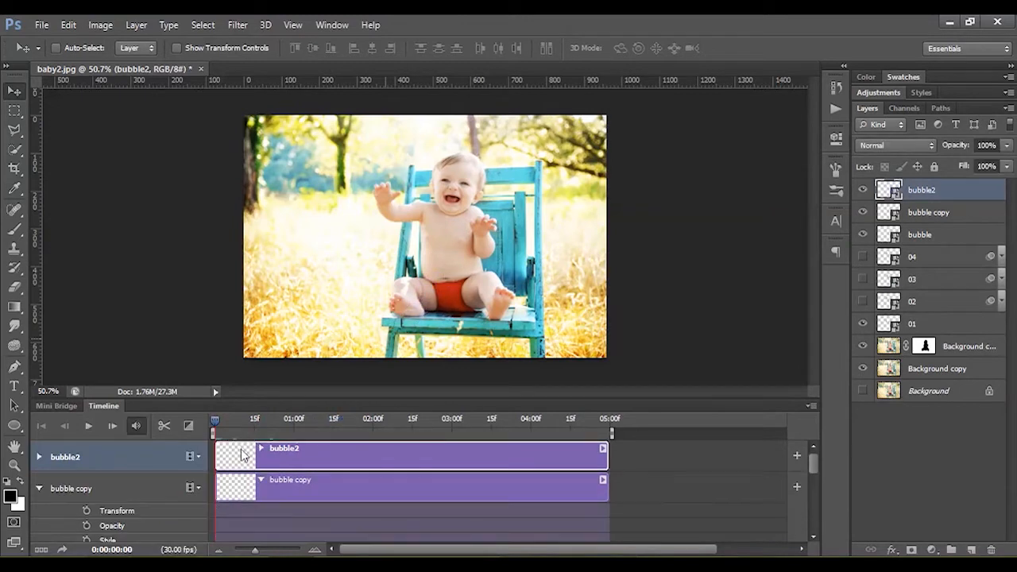
- Add a Transform keyframe to bubble copy at 0:00, move the bubble past the image's lower-right corner at 2:00, and preview its path
click(85, 511)
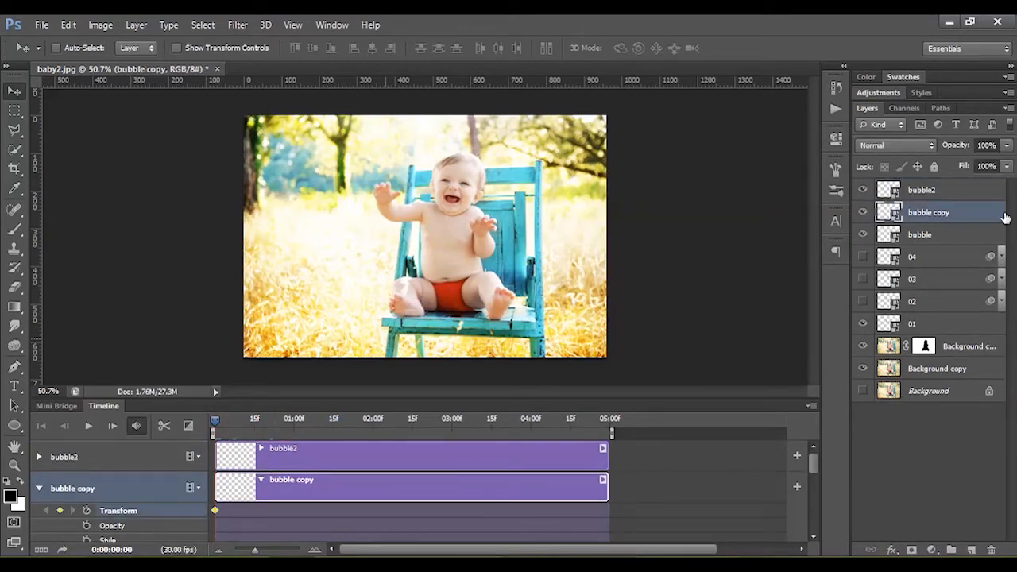
drag(614, 216, 582, 215)
click(371, 422)
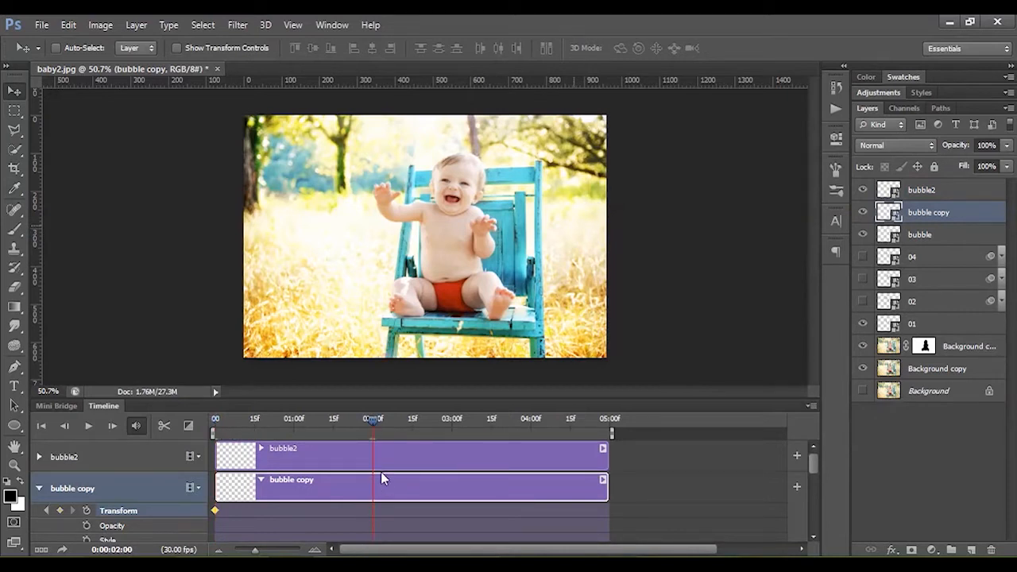
drag(488, 137, 663, 425)
drag(612, 356, 486, 162)
drag(654, 404, 652, 401)
drag(424, 121, 588, 350)
drag(518, 183, 631, 367)
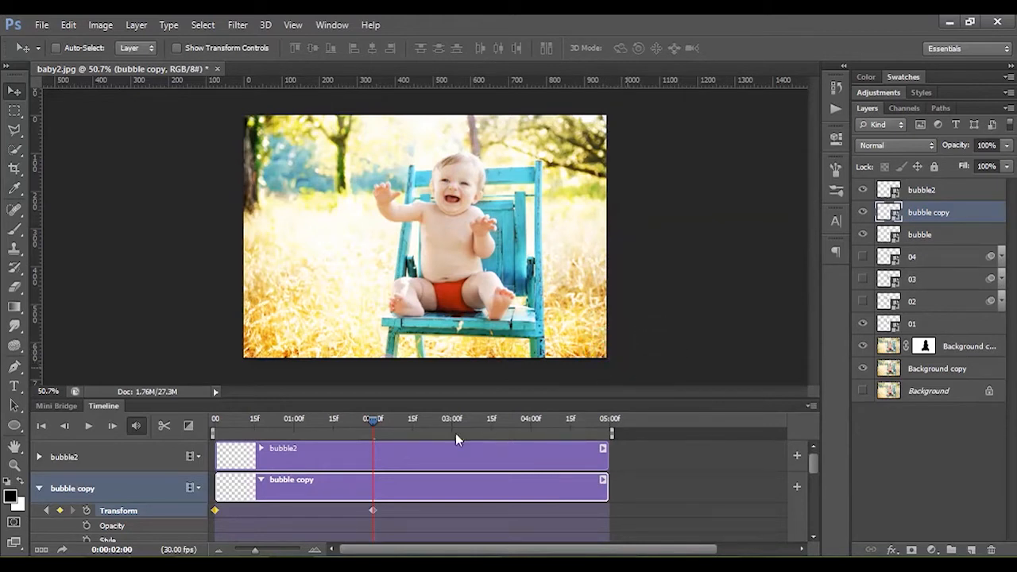
click(88, 426)
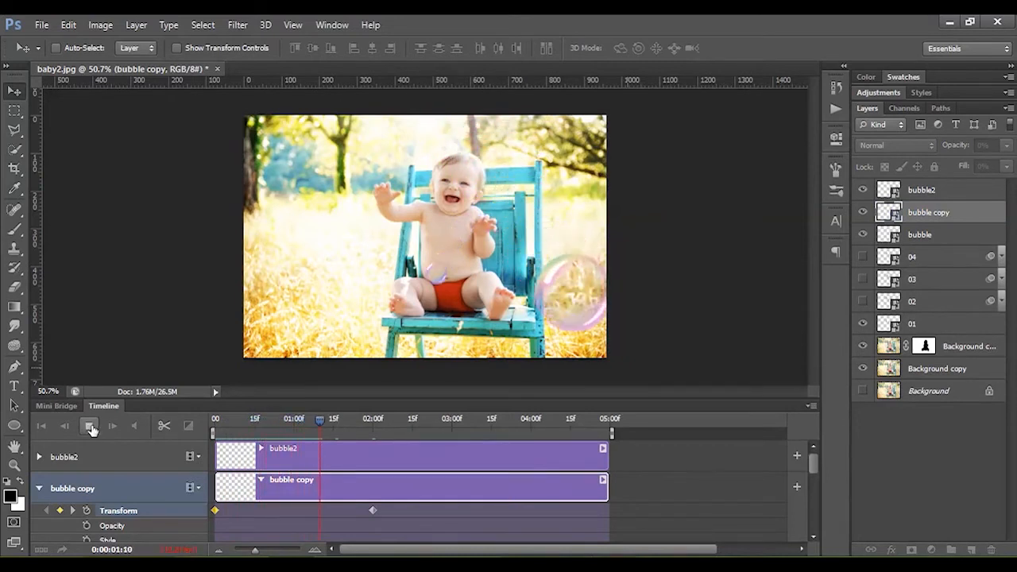
click(89, 426)
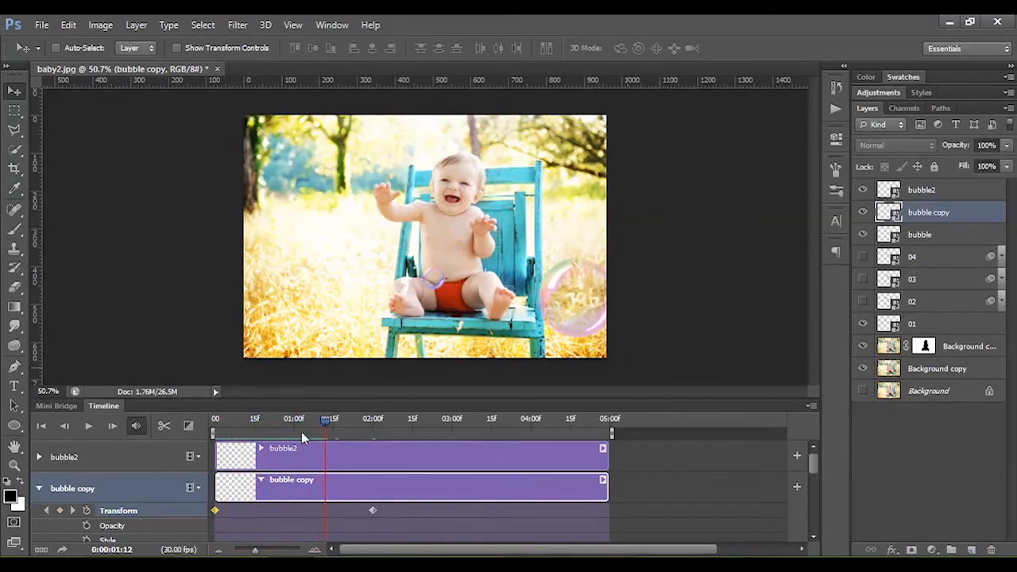
- Add a Transform keyframe to the bubble layer at 0:00, and at 2:00 move the bubble up and left out of the image
click(39, 488)
click(77, 516)
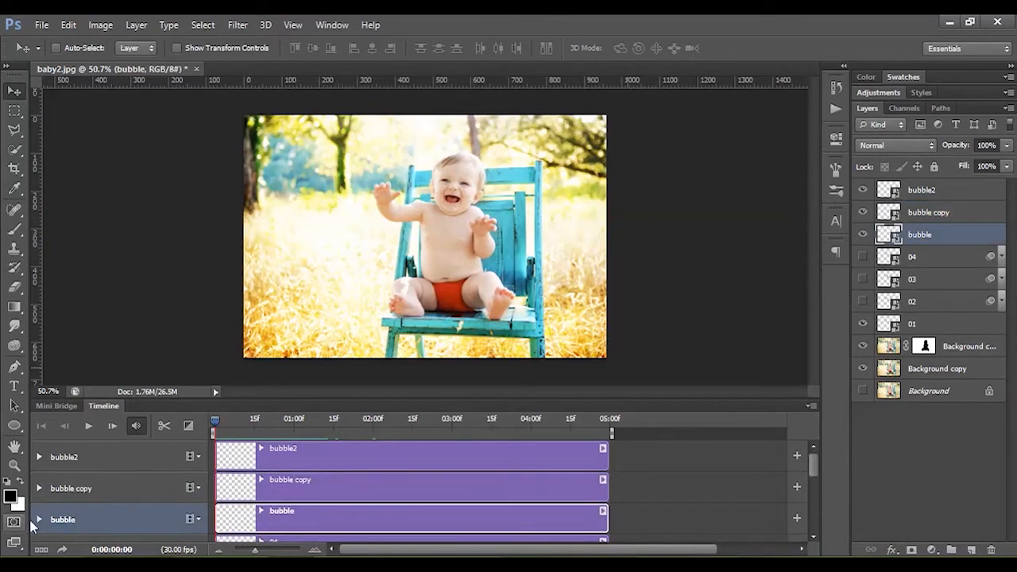
click(38, 520)
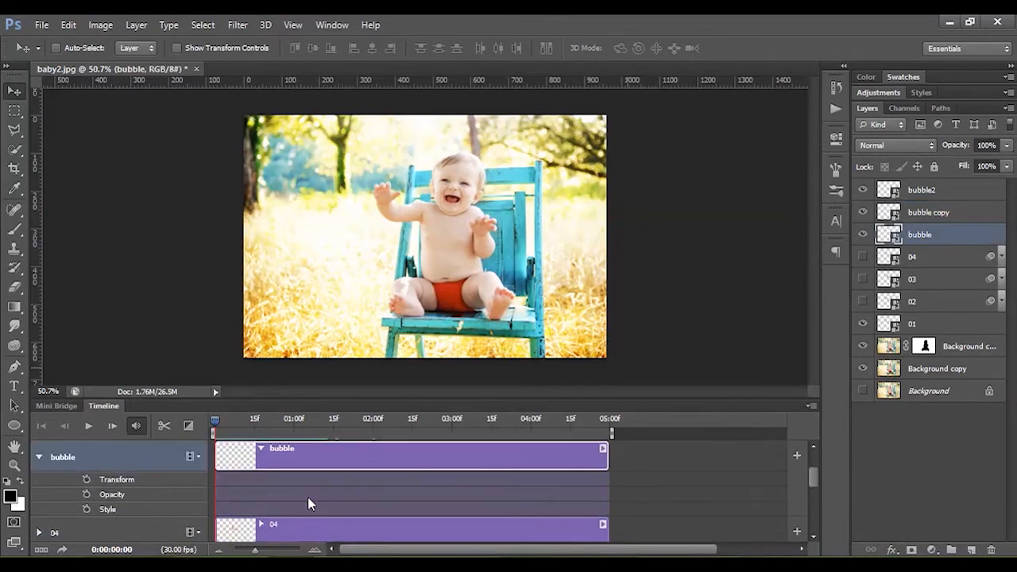
click(85, 479)
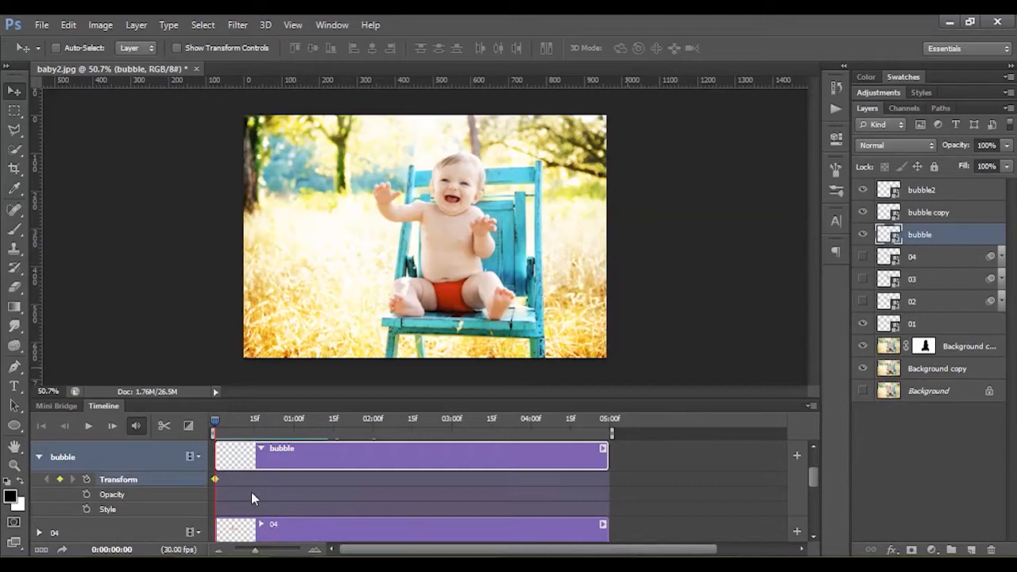
drag(368, 418, 372, 418)
drag(592, 223, 420, 84)
click(214, 421)
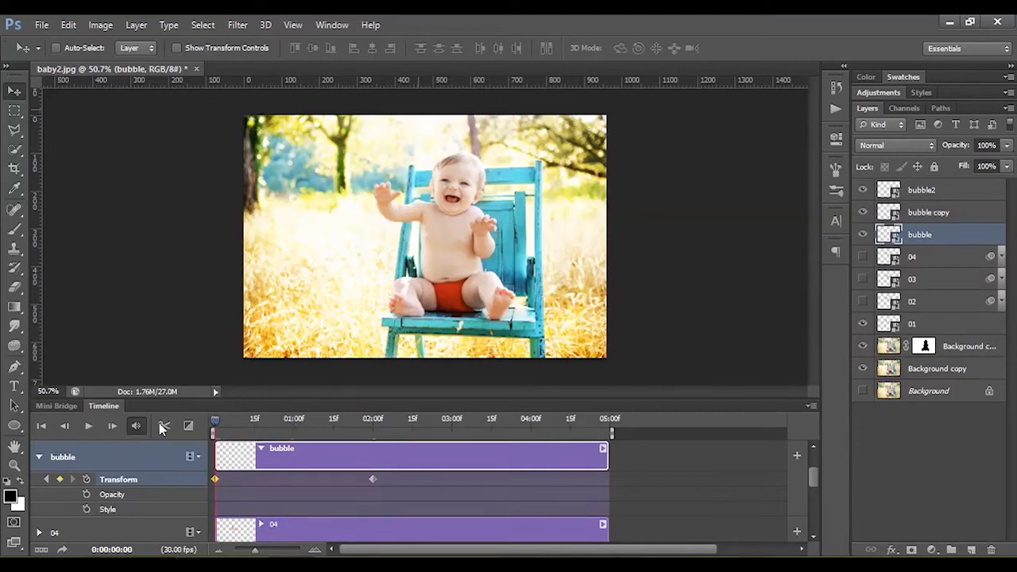
- Preview the animation of the three bubbles from the start and look over their timeline tracks
click(88, 426)
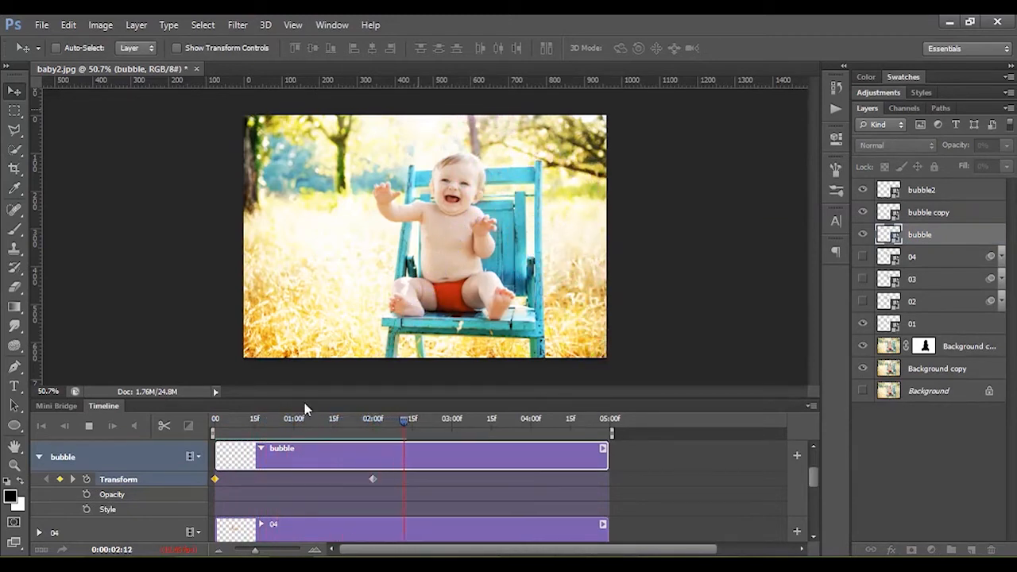
key(space)
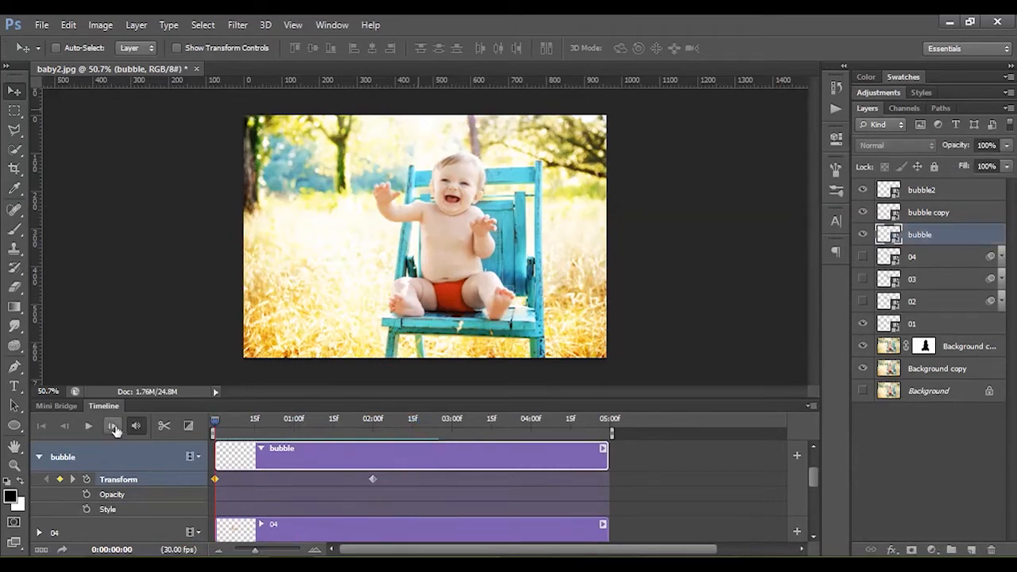
scroll(467, 522, up, 2)
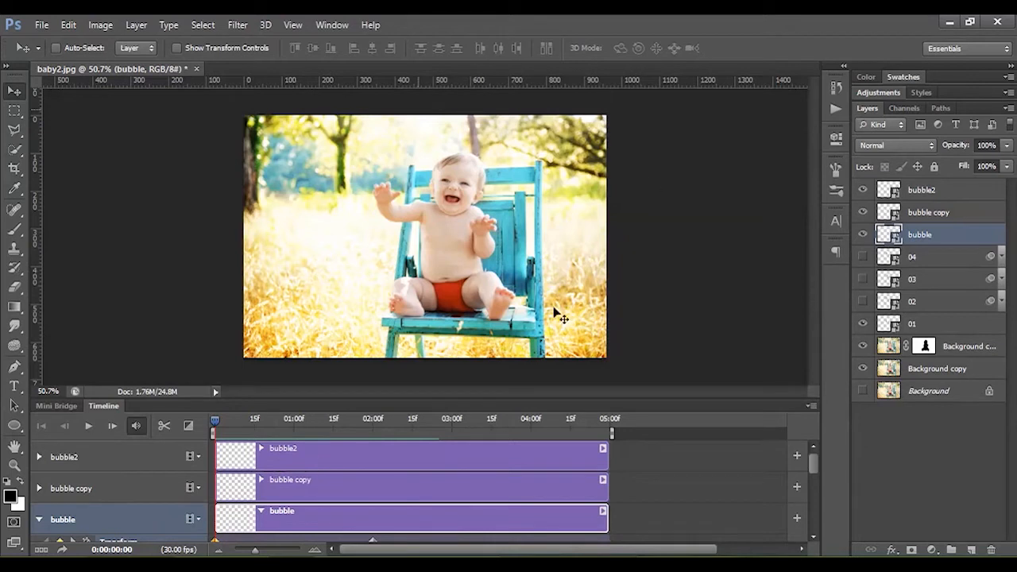
scroll(327, 458, down, 2)
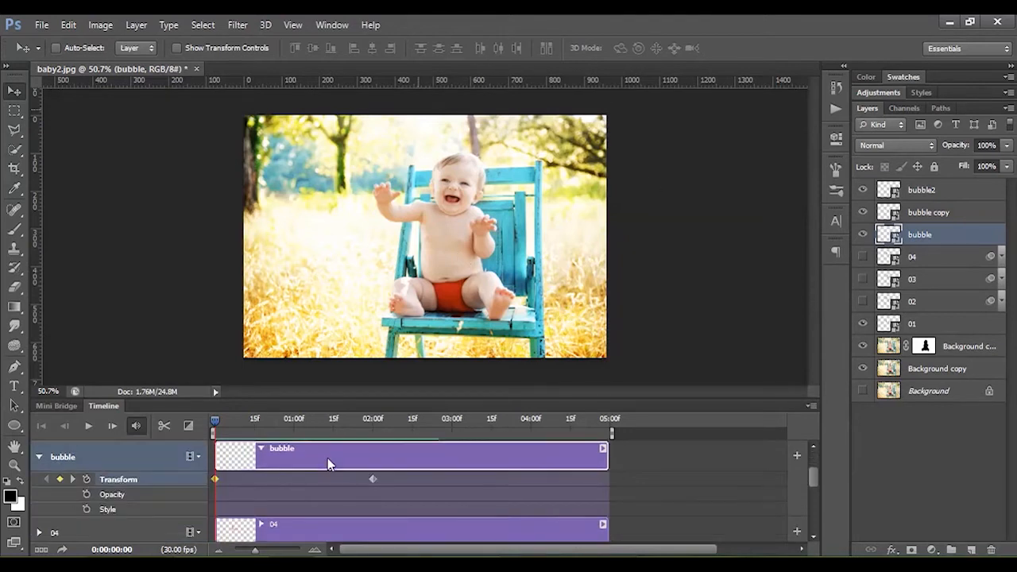
- Collapse the bubble track and shorten the timeline's work area to end at about 2:00
click(38, 459)
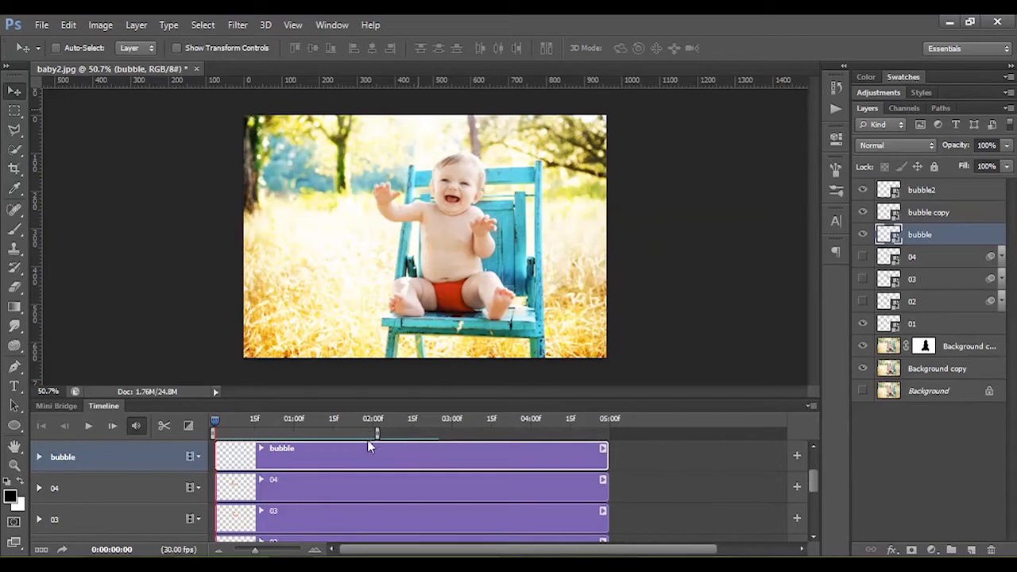
click(313, 549)
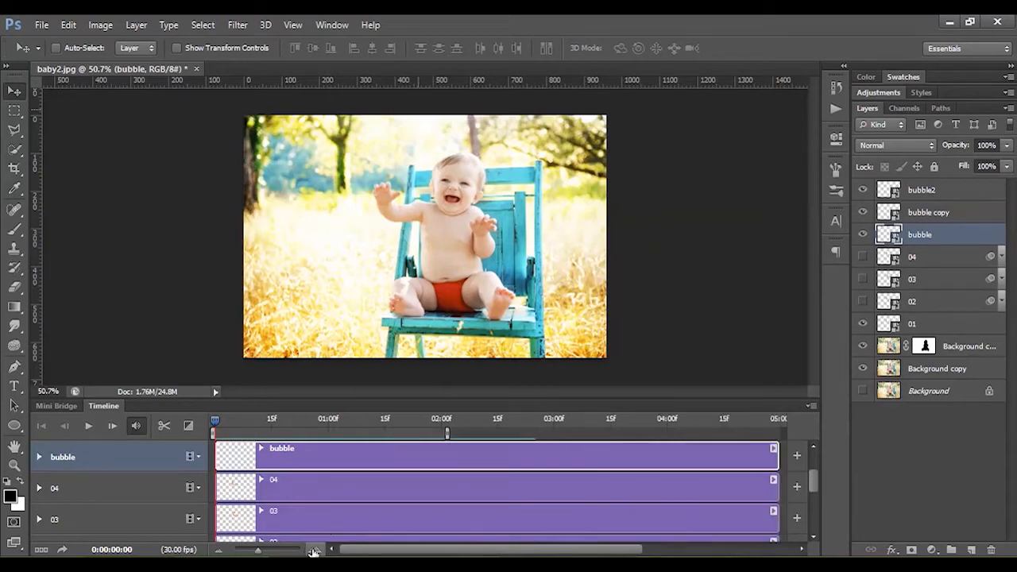
click(314, 550)
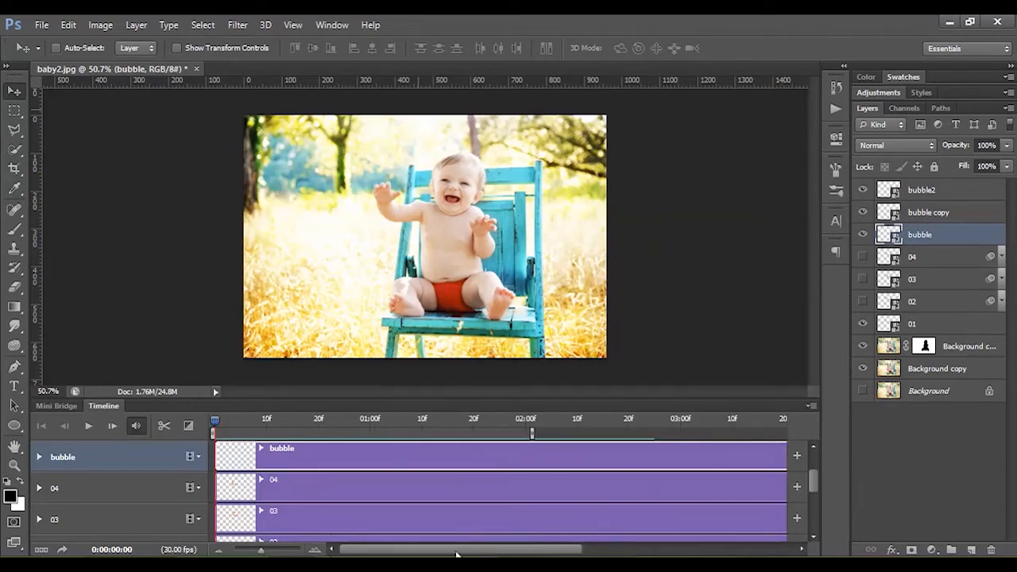
- Trim the clips of arm-pose layers 01, 02, 03 and 04 to a duration of 00:12 each
click(95, 486)
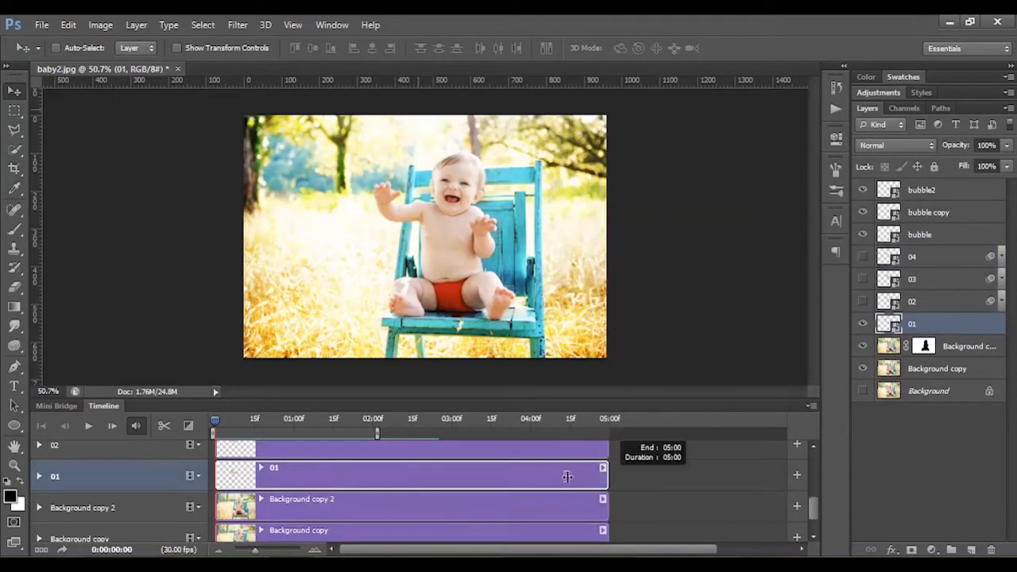
drag(607, 469, 246, 463)
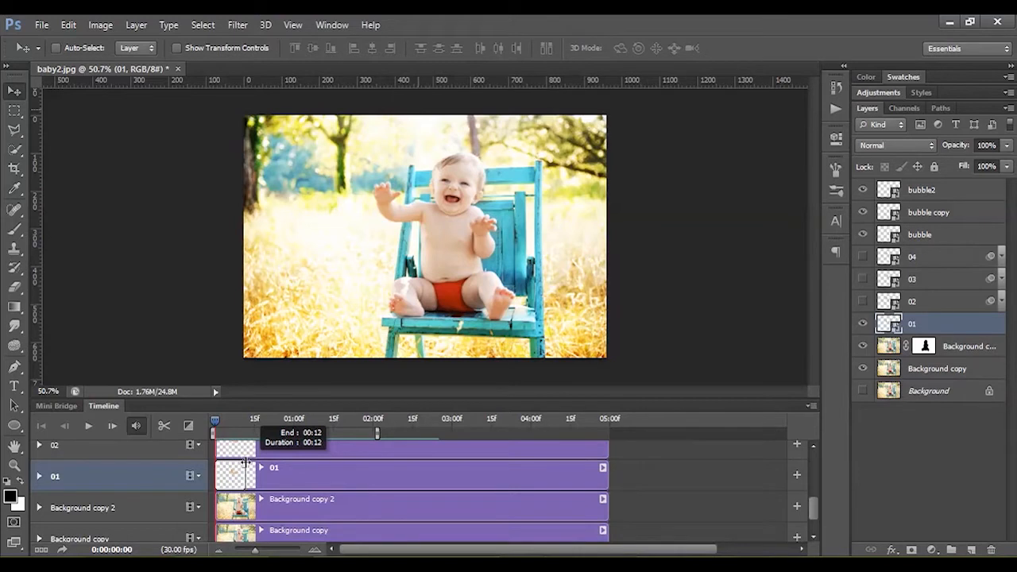
drag(246, 464, 245, 463)
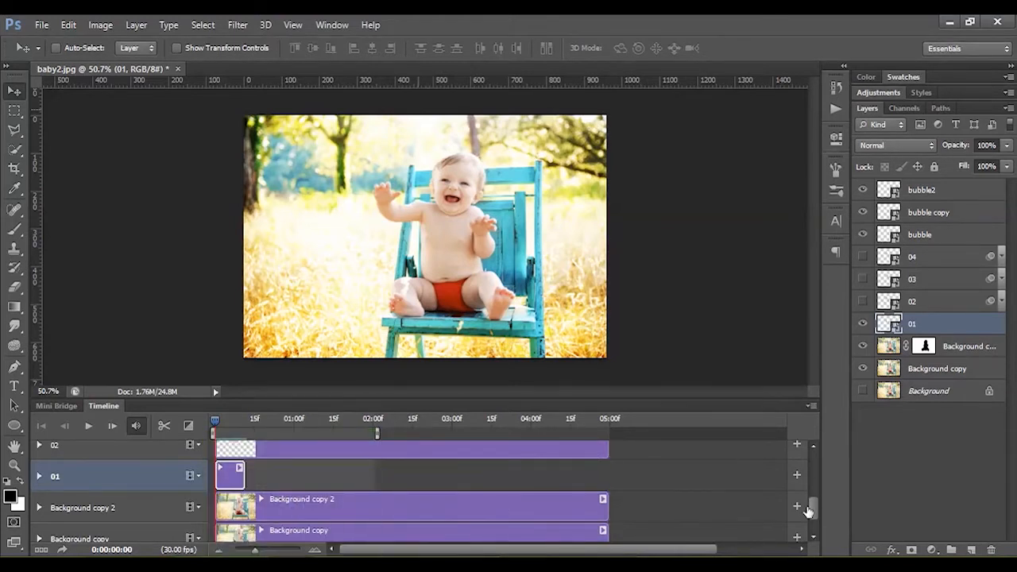
drag(809, 511, 808, 501)
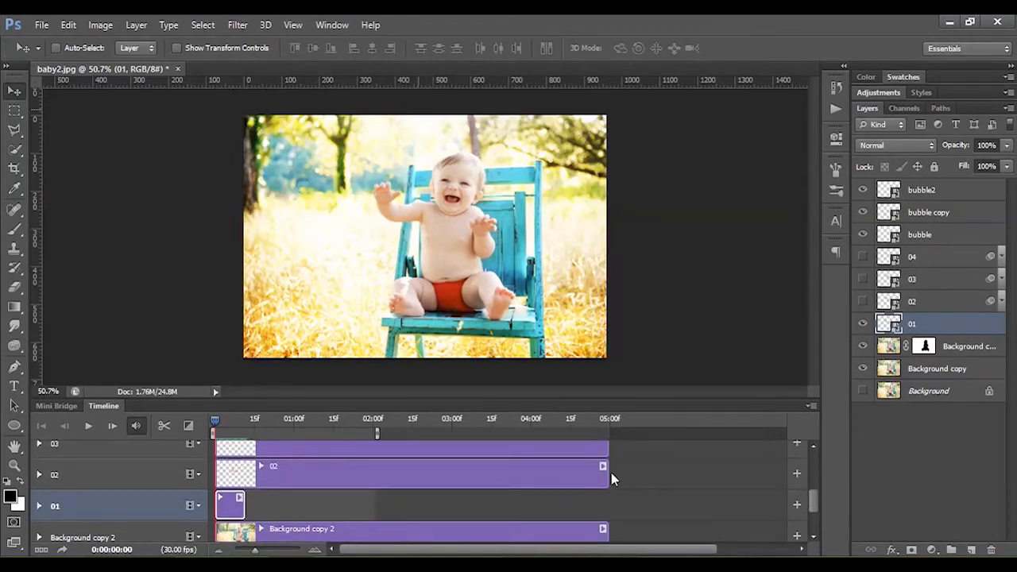
drag(603, 474, 238, 475)
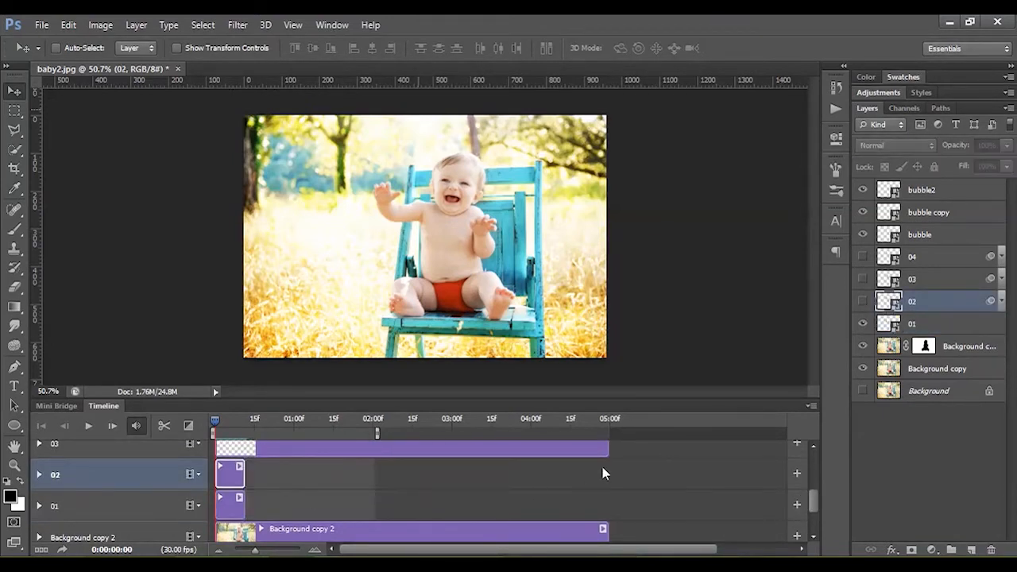
drag(808, 508, 808, 486)
drag(606, 481, 247, 485)
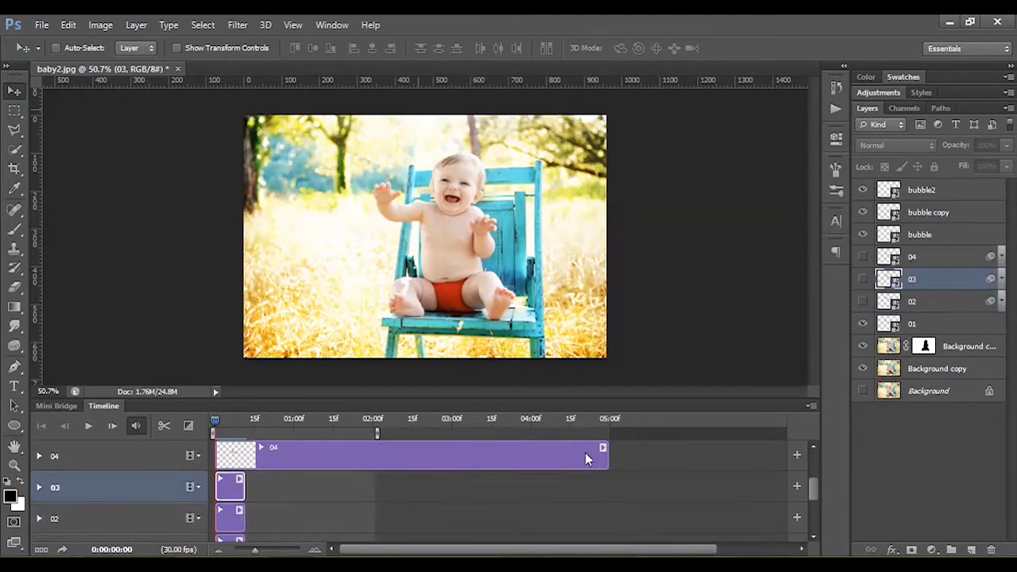
drag(604, 454, 254, 464)
- Stagger the 02, 03 and 04 clips so each one starts where the preceding pose clip ends
drag(812, 487, 810, 495)
click(228, 497)
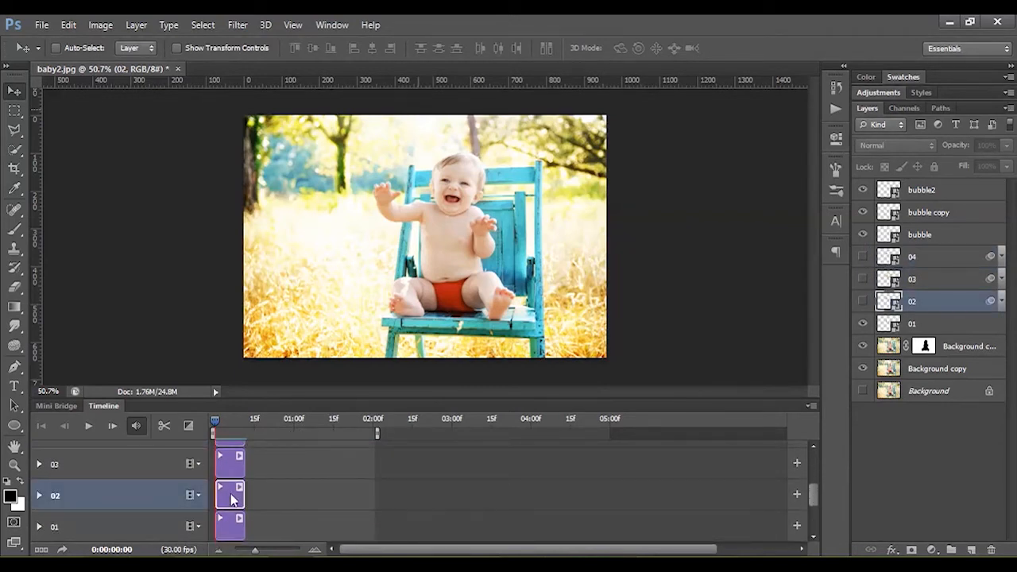
drag(228, 499, 299, 470)
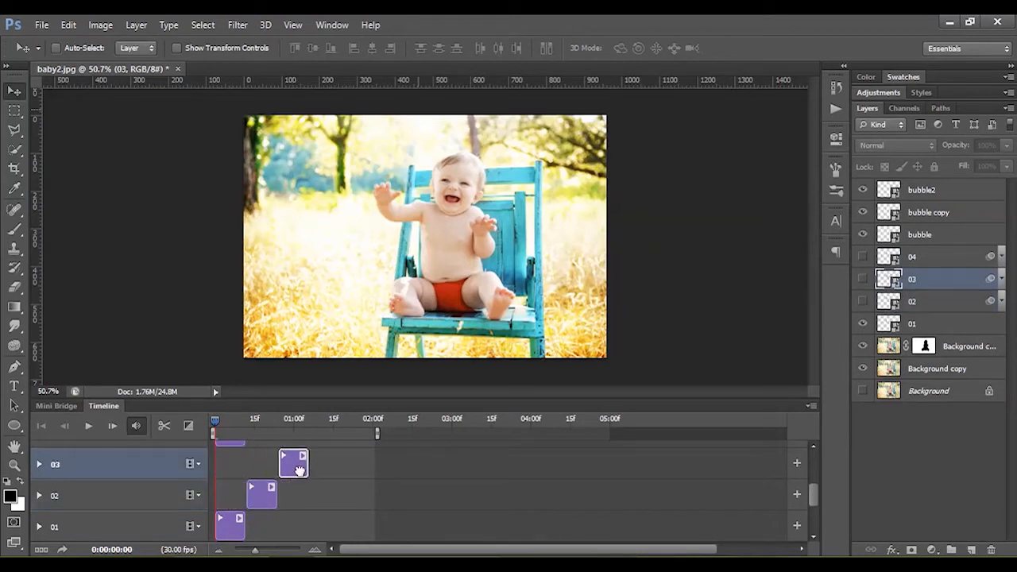
drag(232, 442, 322, 444)
- Make layers 02, 03 and 04 visible and scrub through the arm poses from the start to 1:25
mouse_move(215, 422)
mouse_down()
mouse_move(254, 422)
mouse_move(214, 424)
mouse_up()
drag(864, 301, 864, 257)
drag(213, 425, 362, 426)
- Duplicate layer 01 above layer 04 and rename the copy 05
drag(811, 492, 814, 477)
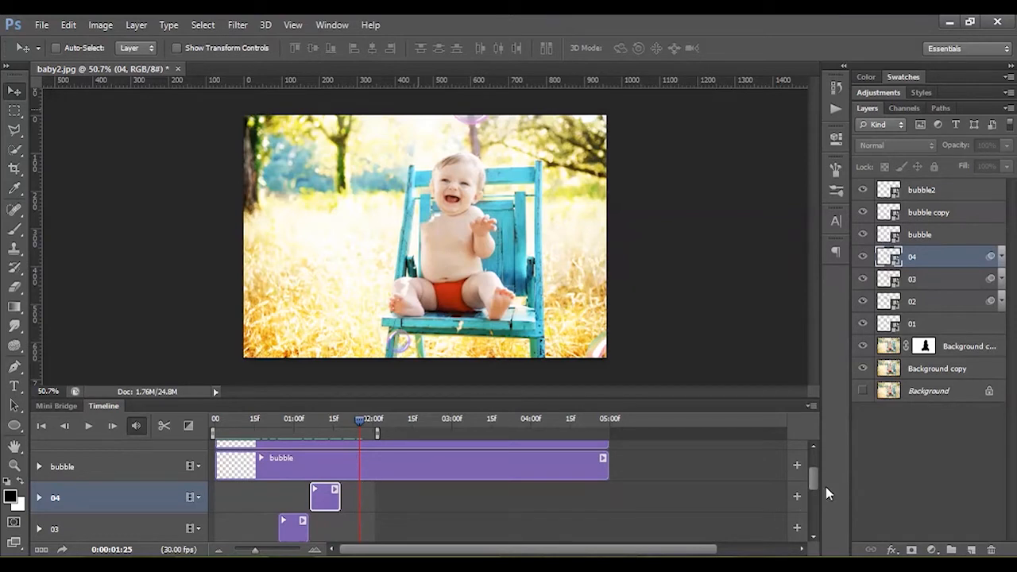
scroll(352, 508, up, 1)
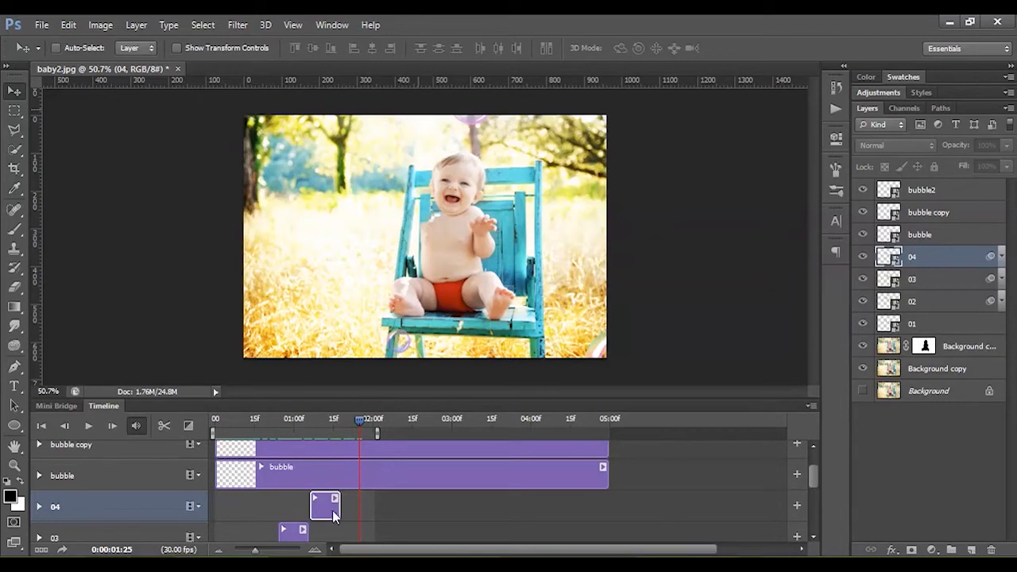
scroll(352, 513, down, 5)
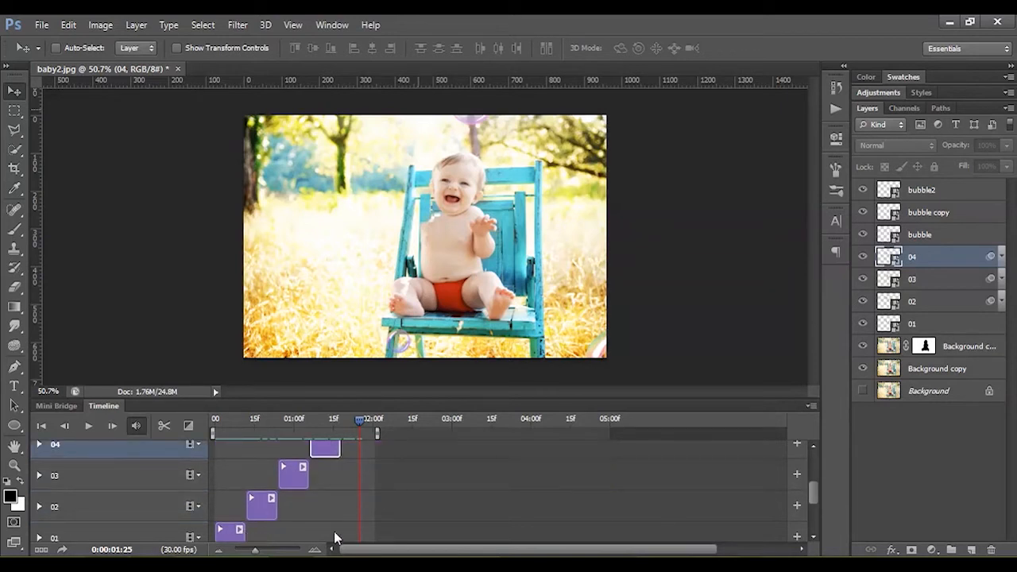
scroll(371, 462, up, 4)
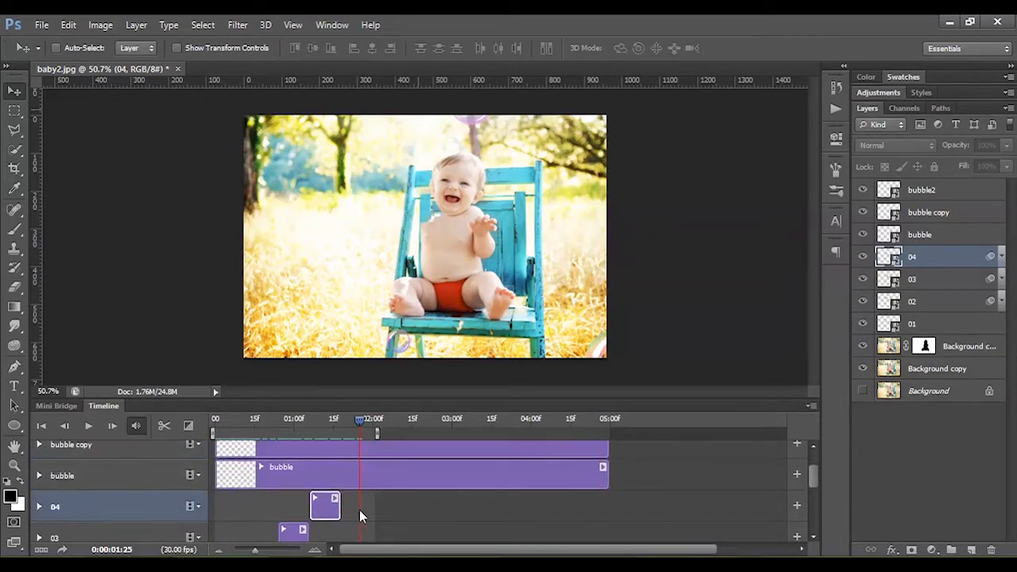
click(915, 322)
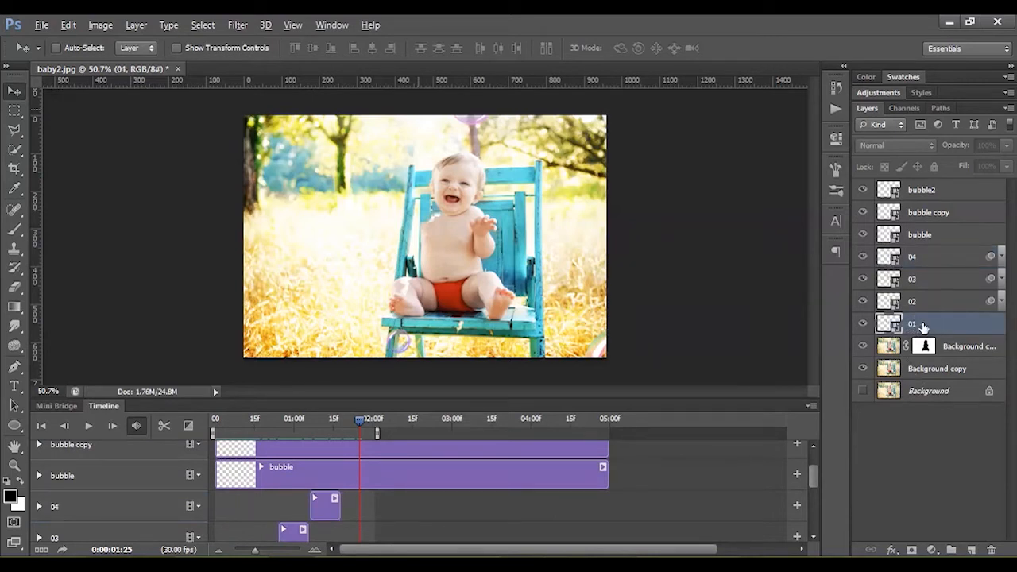
drag(924, 325, 929, 253)
double_click(914, 257)
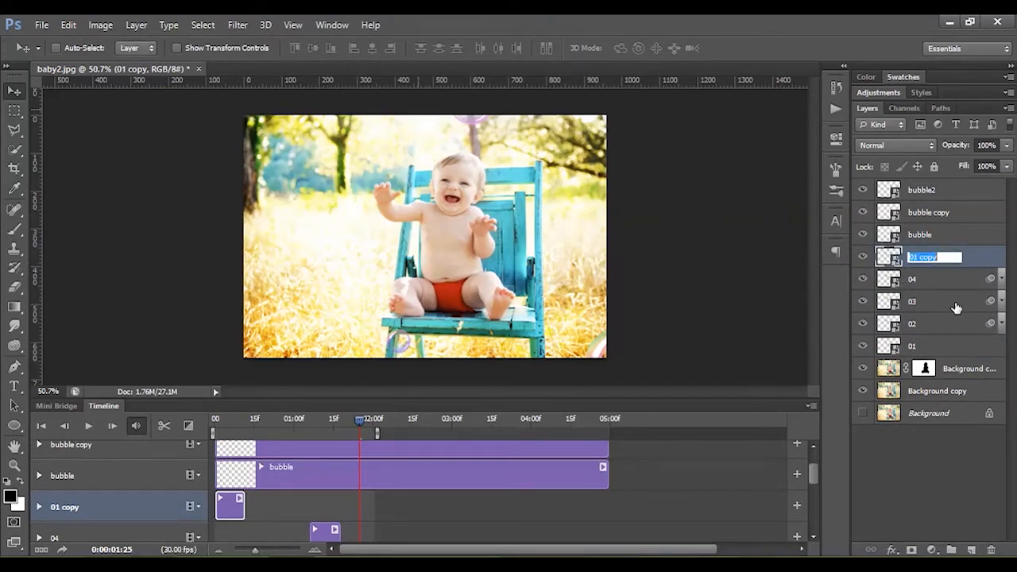
text(05)
key(Return)
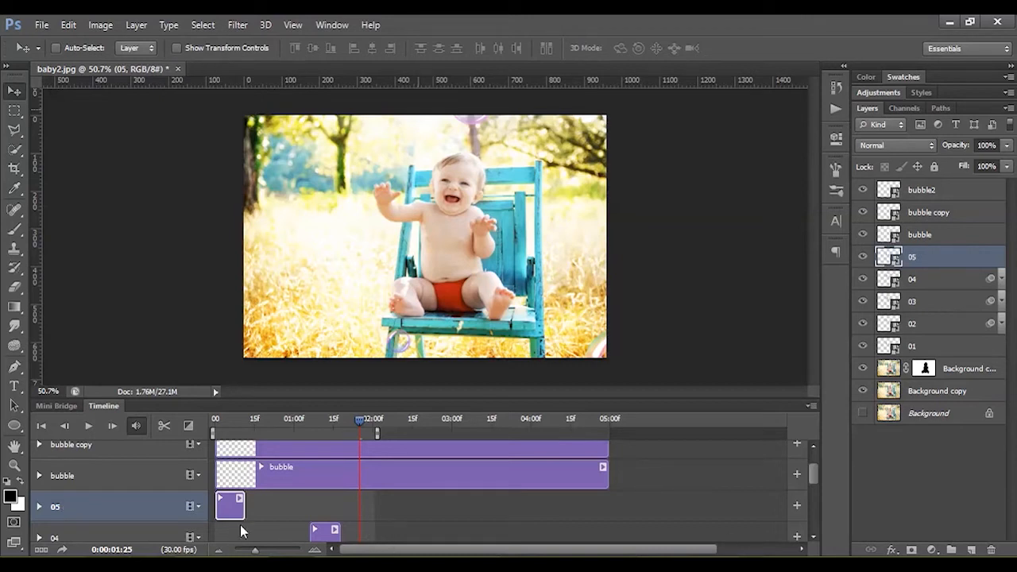
- Place the 05 clip directly after the 04 clip and shorten the work area to the end of the 05 clip
drag(233, 513, 360, 509)
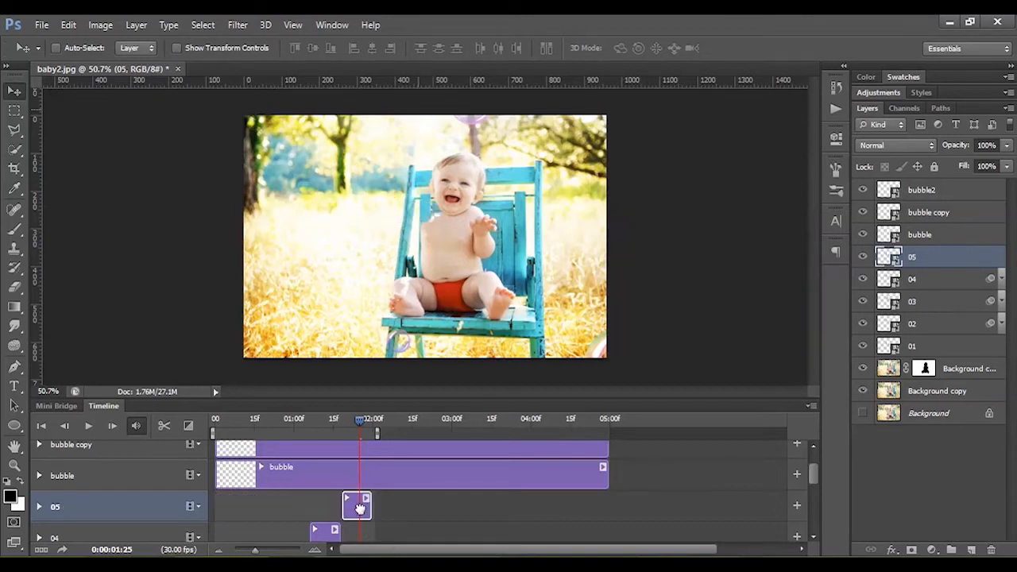
drag(359, 423, 375, 421)
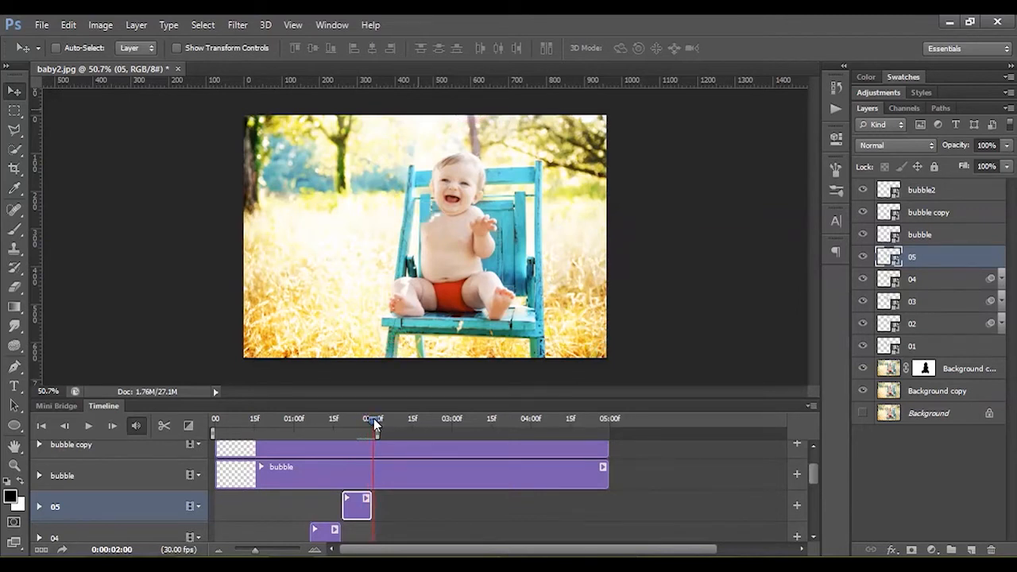
drag(373, 423, 194, 433)
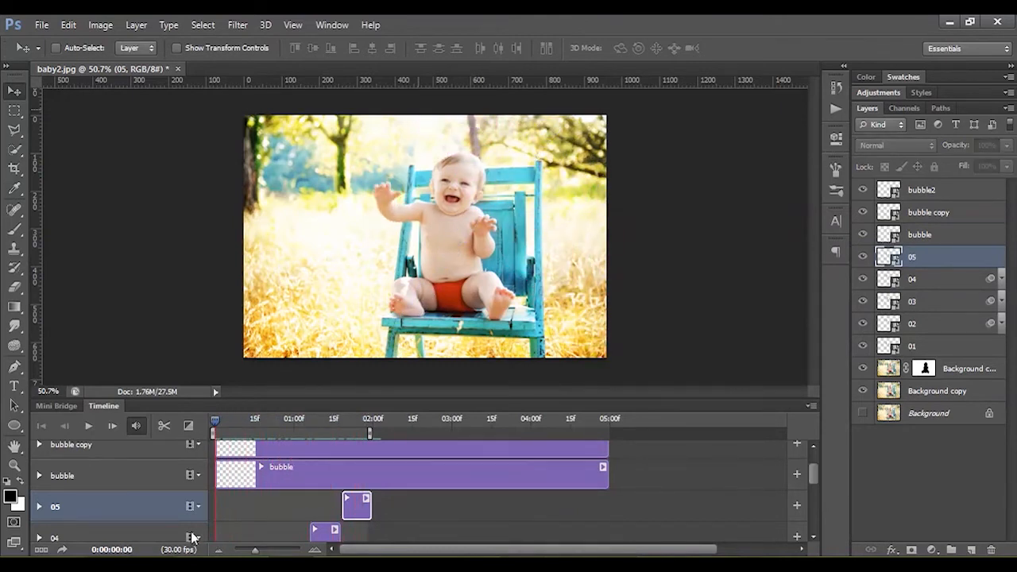
- Play the waving animation from the start of the timeline and review the staggered pose clips
click(89, 426)
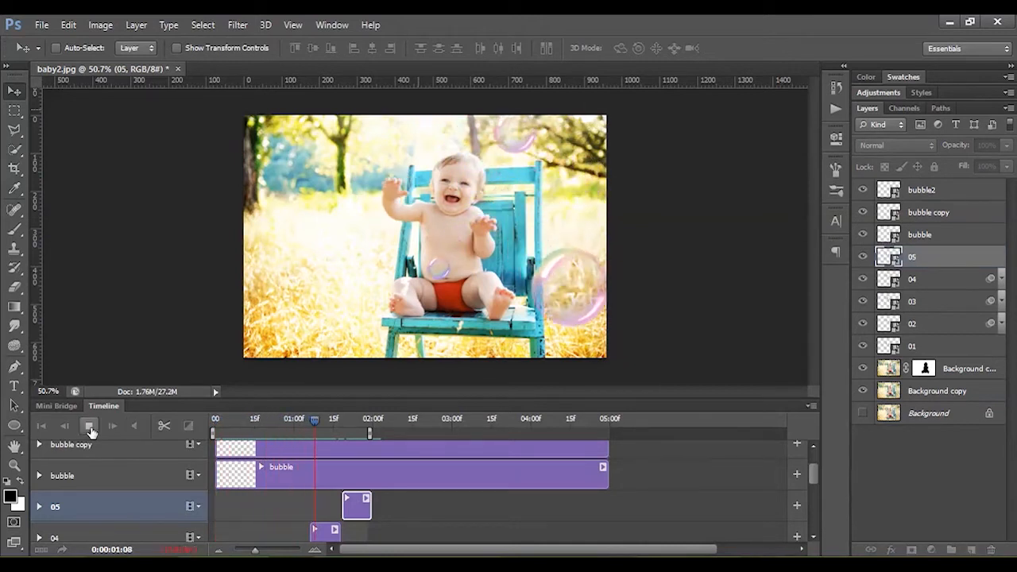
click(90, 428)
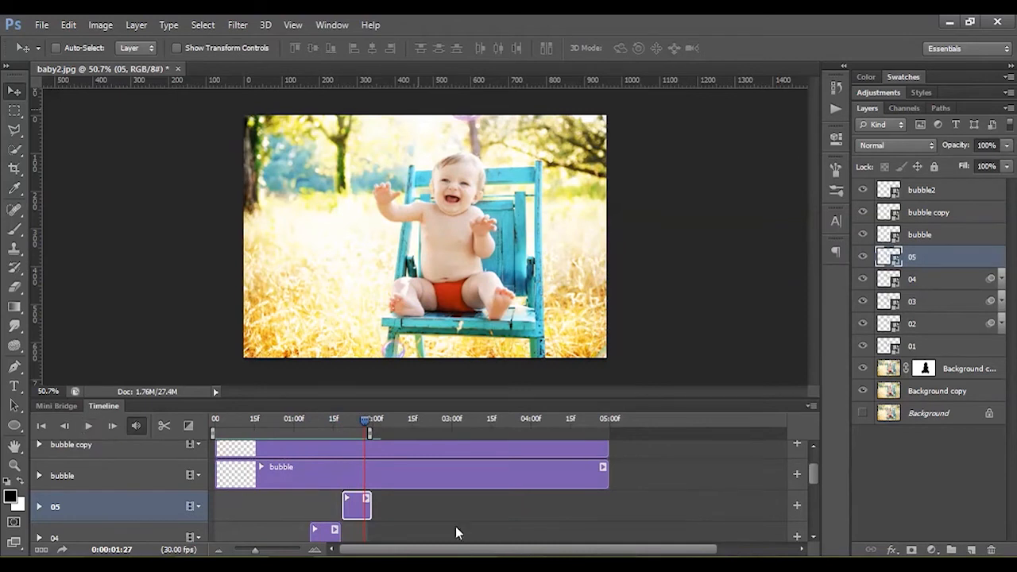
drag(815, 475, 818, 503)
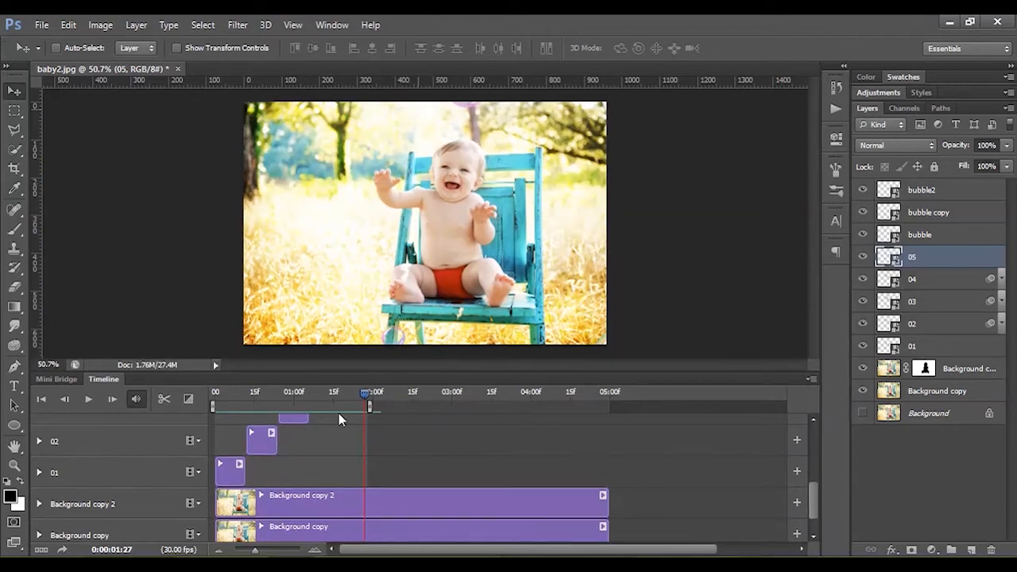
click(215, 393)
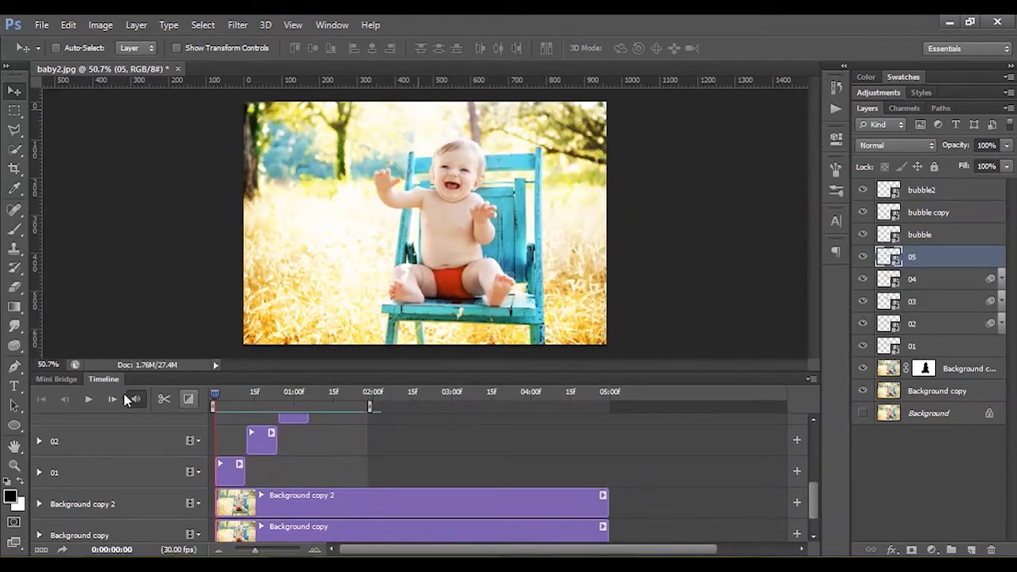
click(89, 399)
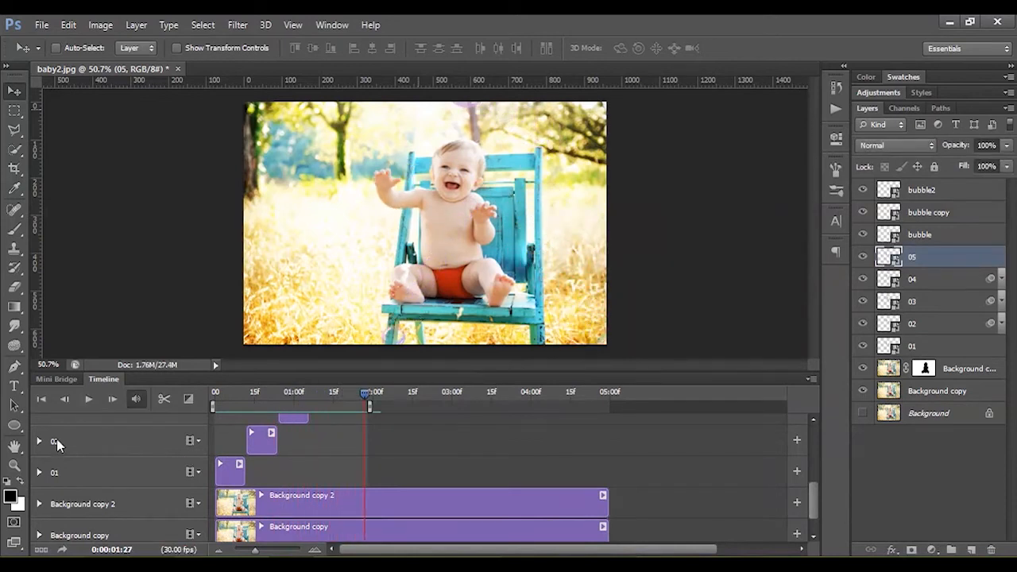
click(89, 399)
drag(811, 503, 811, 477)
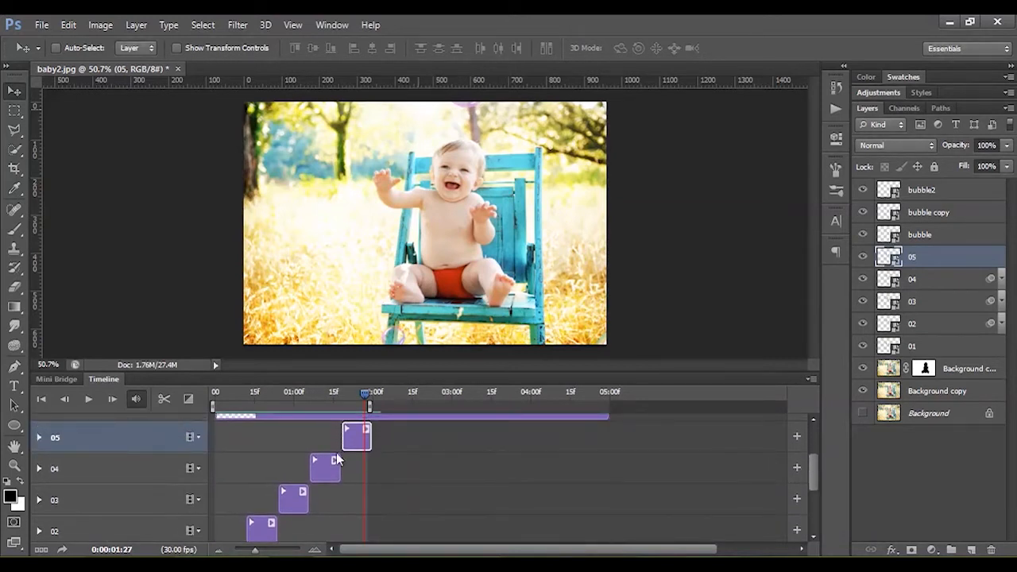
click(368, 398)
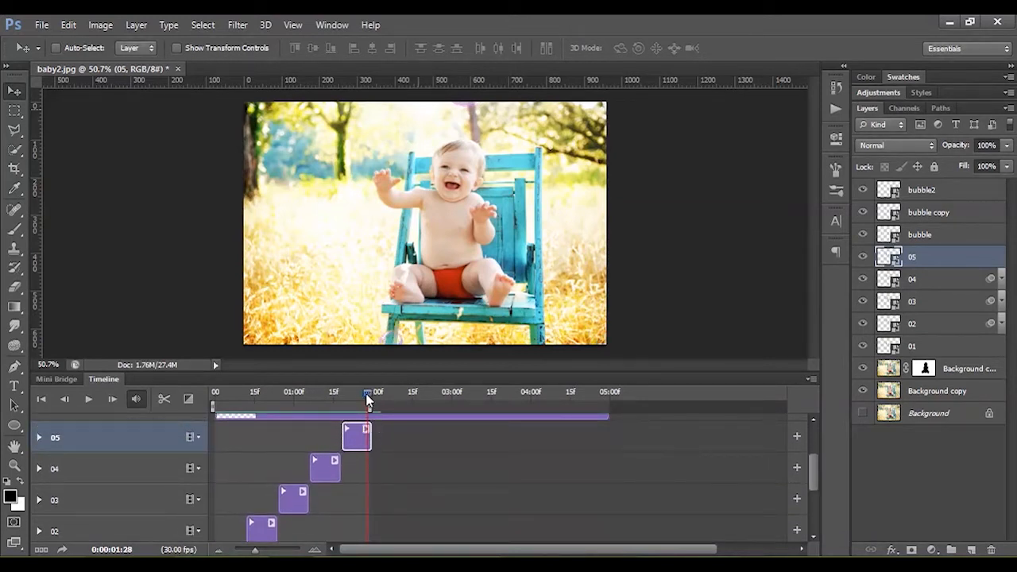
key(space)
- Shorten the pose clips 01 to 05 to about five frames each and line them up end to end from the timeline start
scroll(262, 460, down, 3)
drag(242, 478, 227, 483)
drag(273, 454, 234, 457)
drag(307, 422, 246, 427)
drag(814, 487, 814, 463)
drag(339, 479, 259, 487)
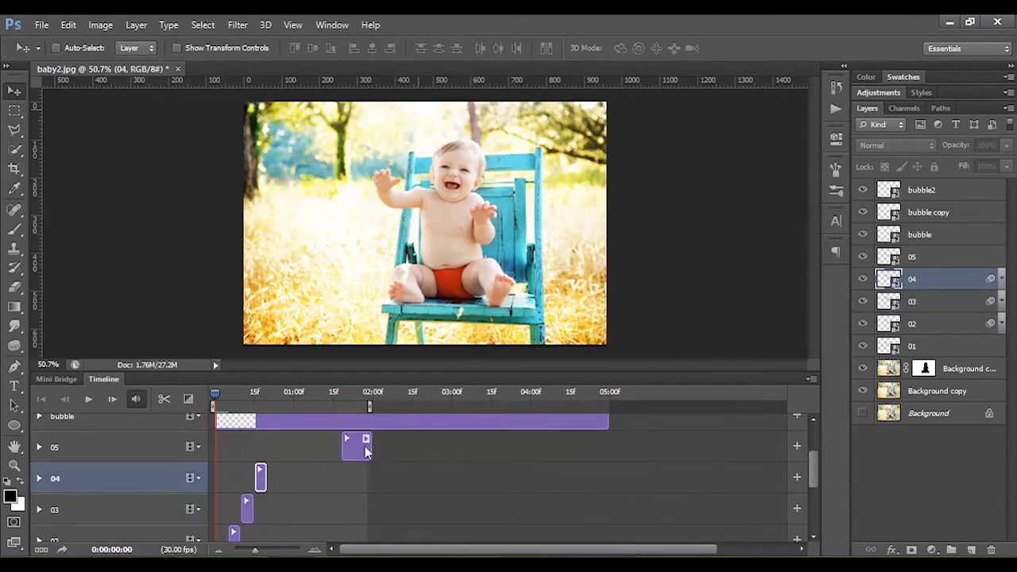
drag(367, 450, 348, 447)
drag(348, 446, 275, 457)
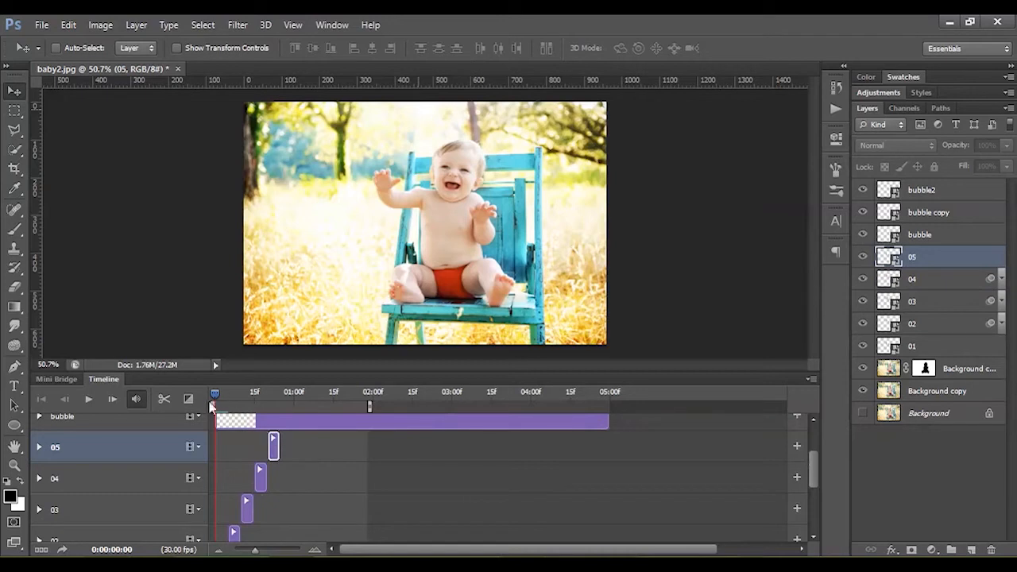
- Play the faster arm wave and scrub the playhead back to 0:00:00:20
click(90, 399)
click(91, 400)
mouse_move(279, 393)
mouse_down()
mouse_move(217, 406)
mouse_move(267, 404)
mouse_up()
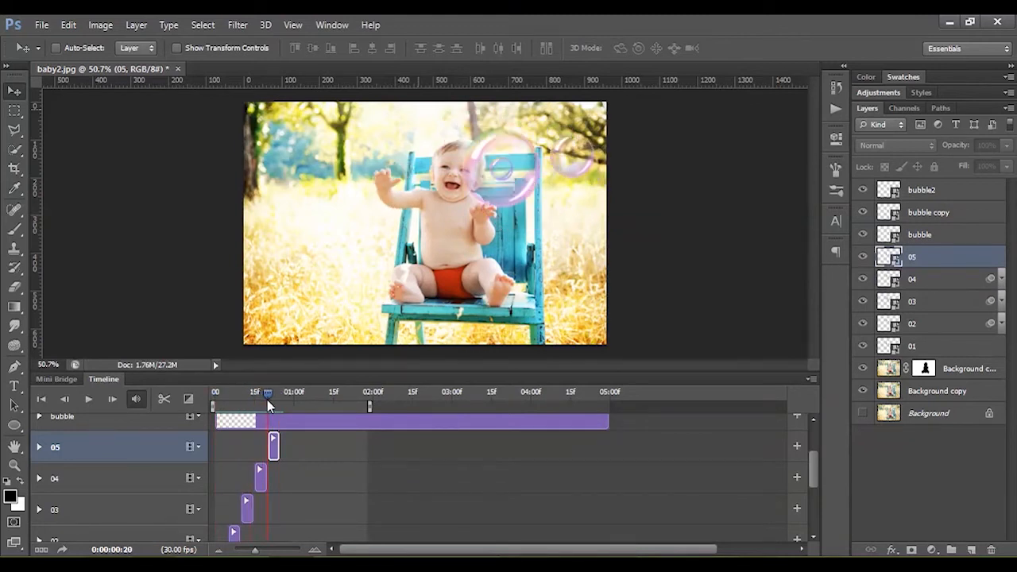
- Group the pose layers 01 through 05 and check the group's contents in the timeline
click(913, 346)
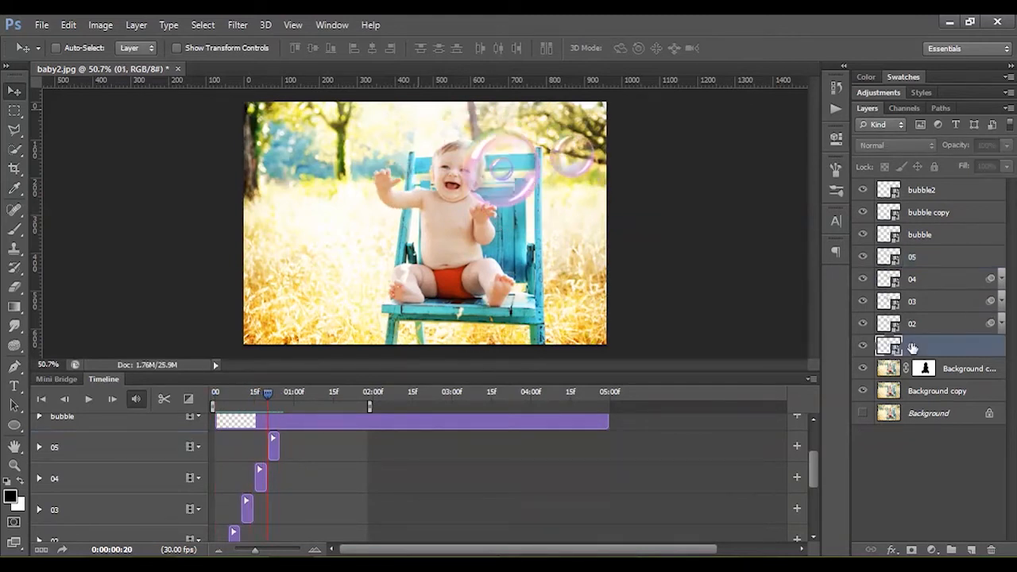
shift+click(920, 259)
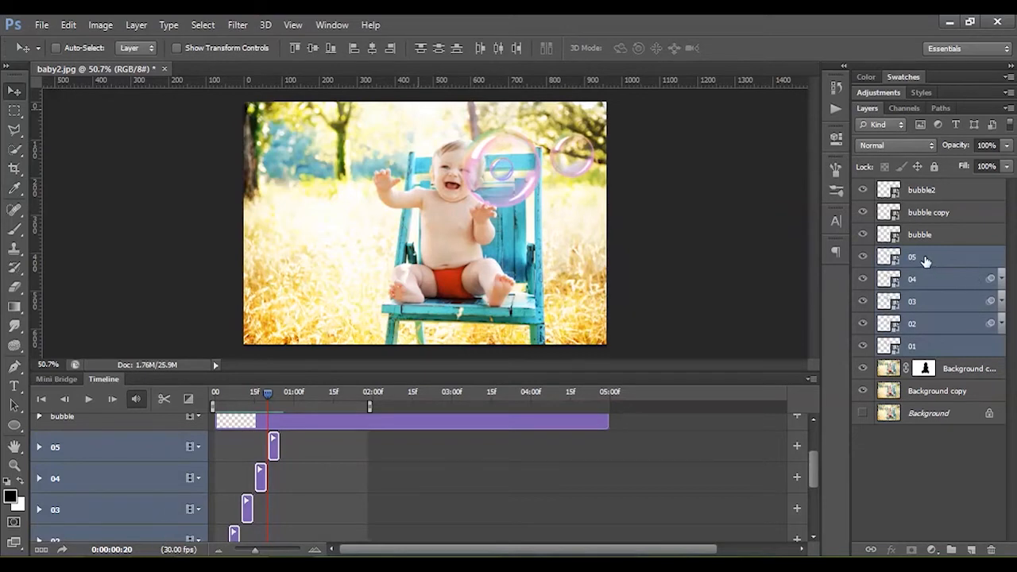
click(937, 350)
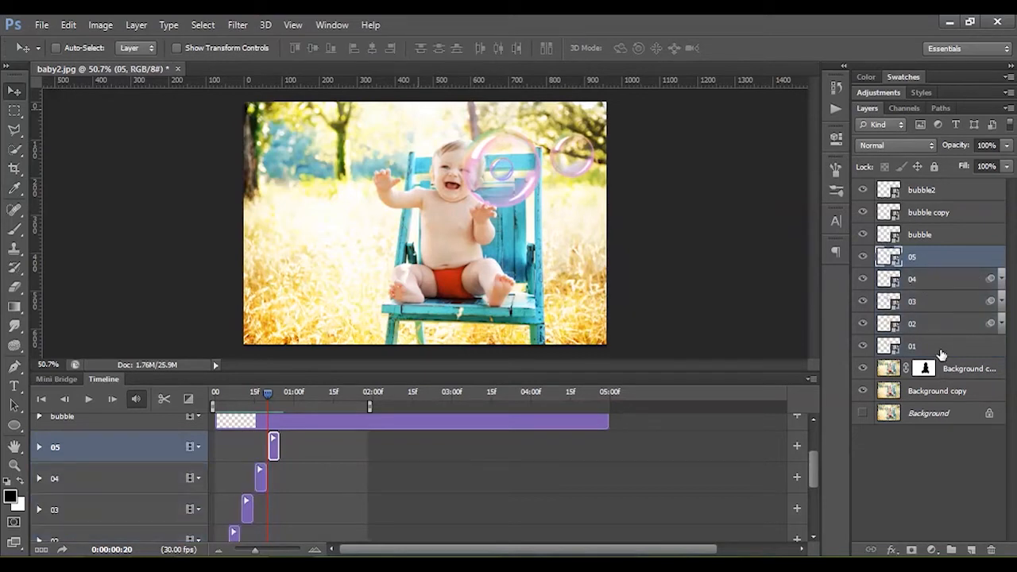
shift+click(928, 258)
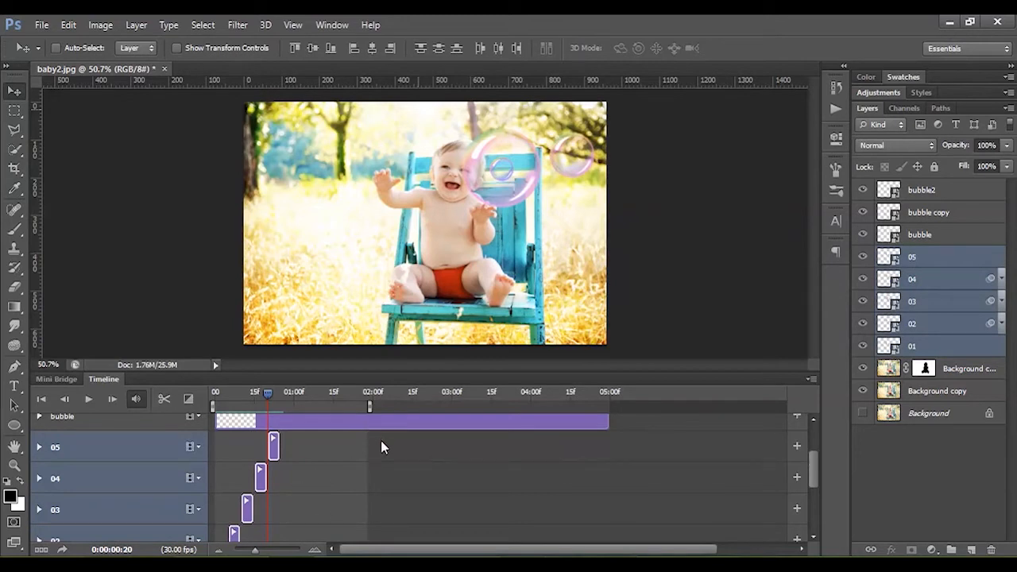
key(ctrl+g)
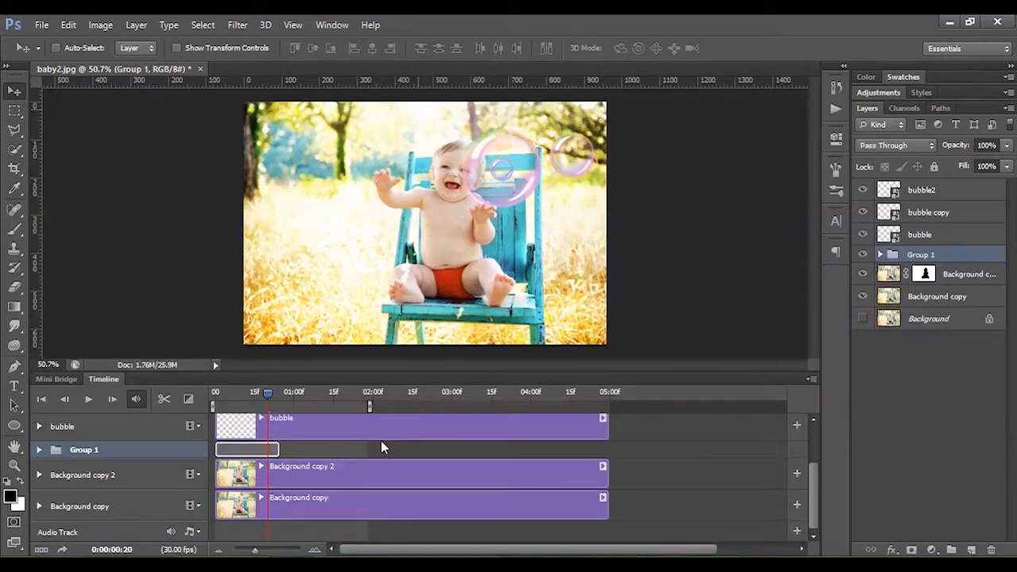
click(39, 449)
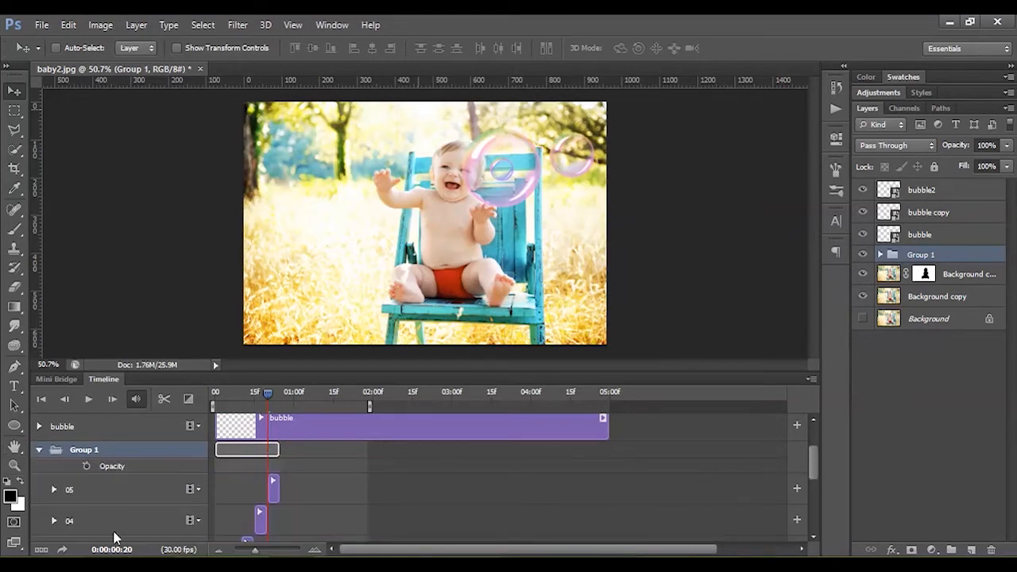
click(39, 449)
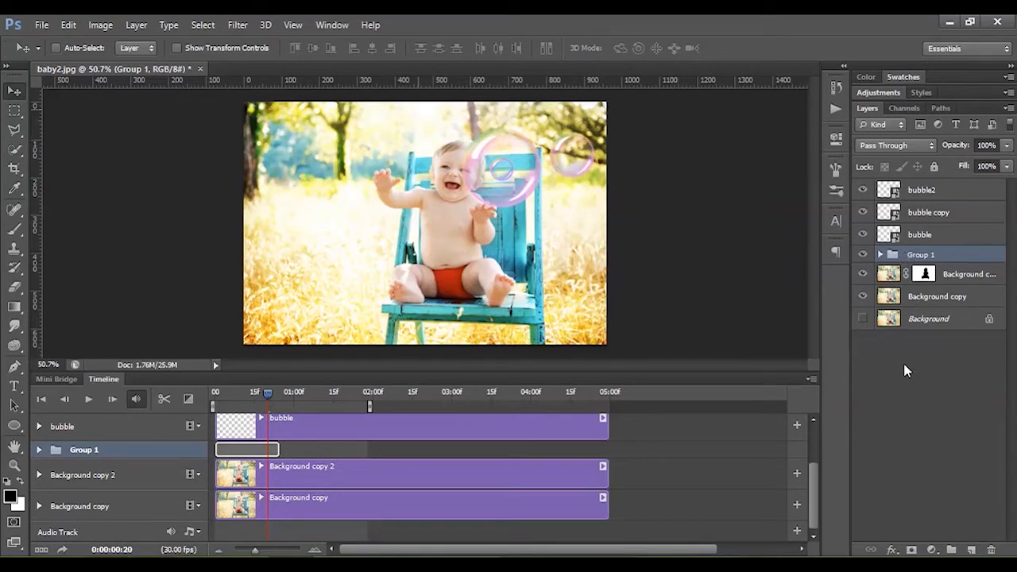
- Duplicate Group 1 twice with the copies following one another in sequence, and extend the work area to the last copy's end
key(ctrl+j)
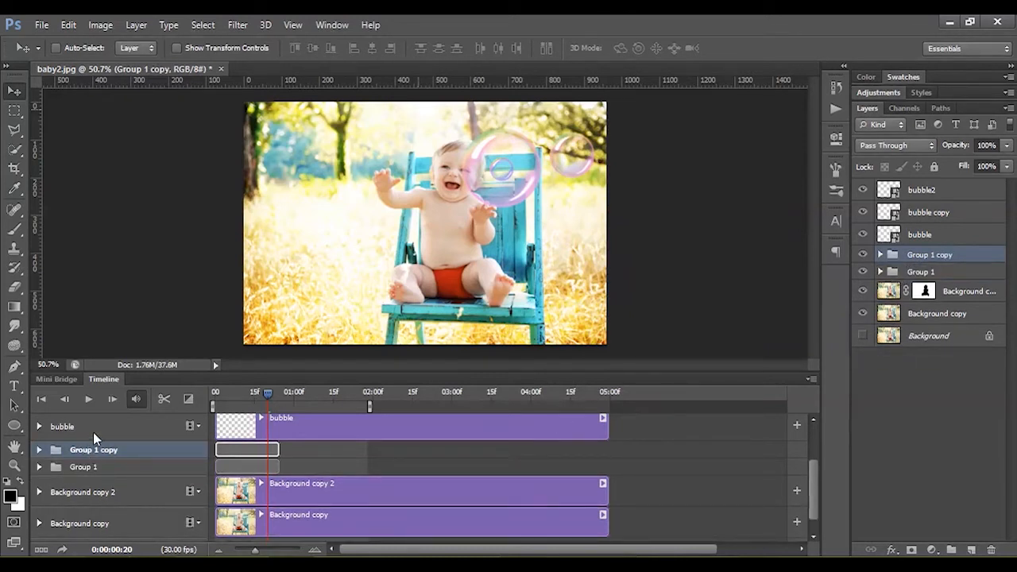
drag(235, 450, 295, 451)
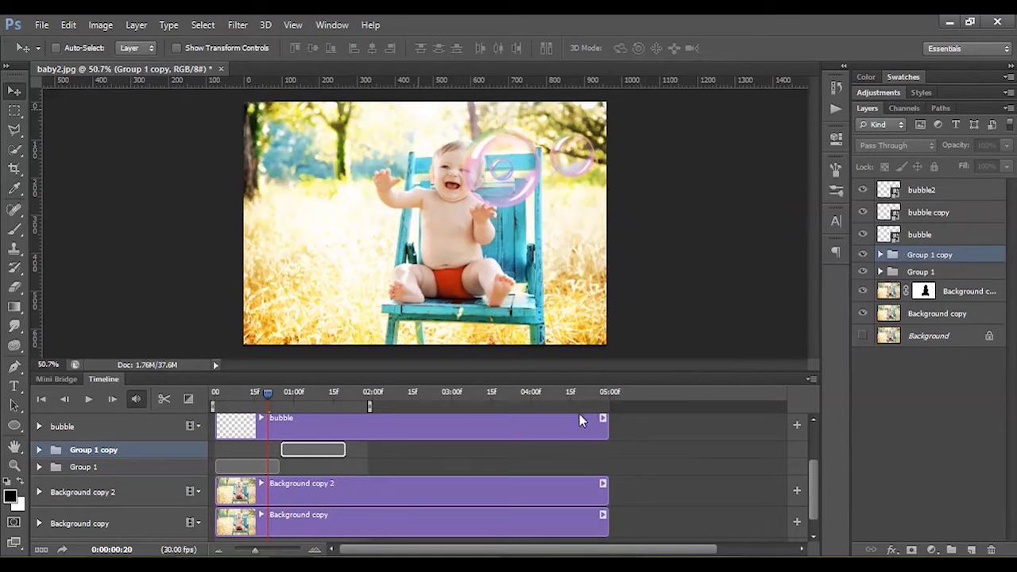
key(ctrl+j)
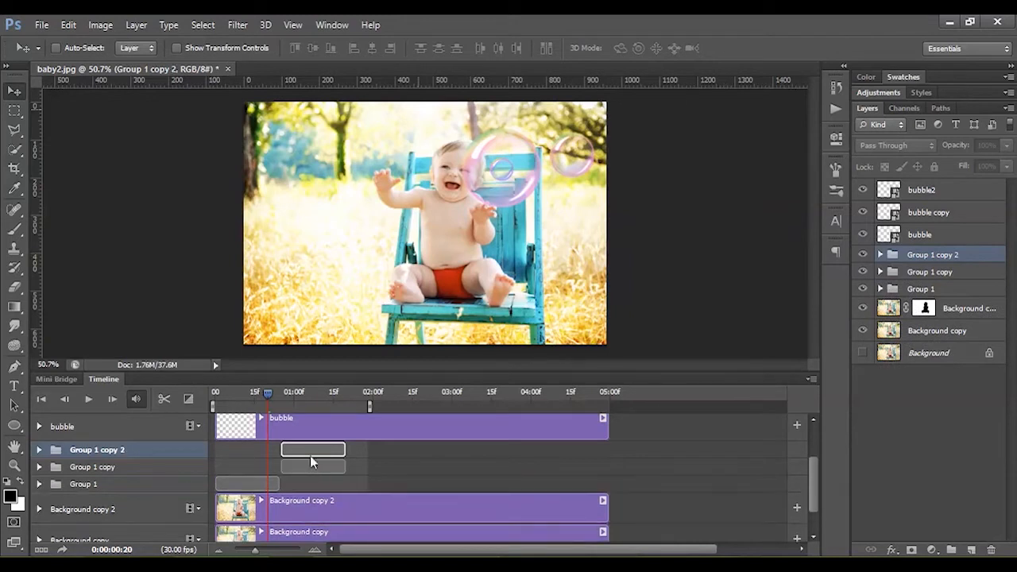
drag(322, 448, 368, 449)
drag(370, 406, 413, 407)
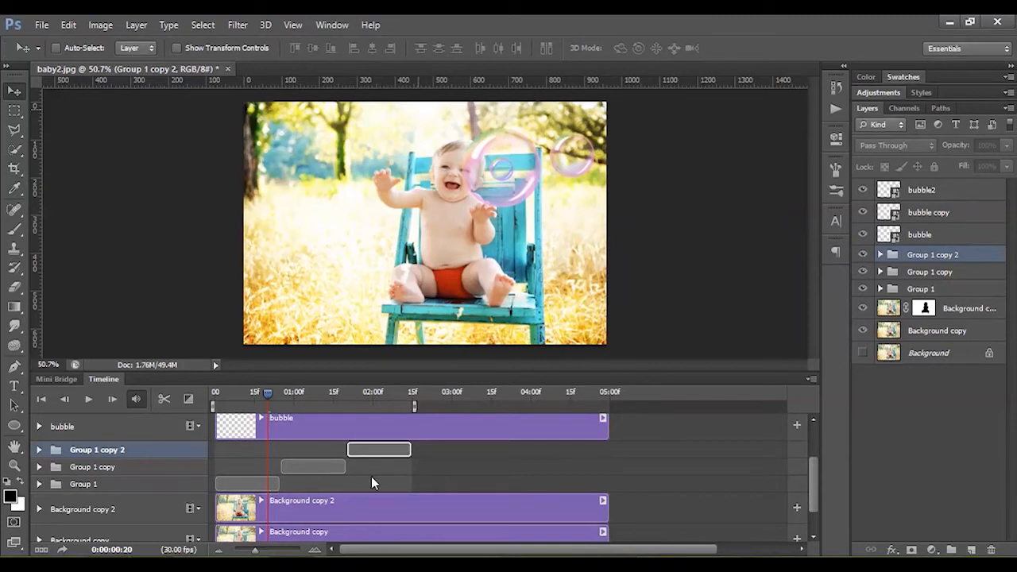
- Play the repeated wave with the bubbles from the start through the extended work area
scroll(371, 476, up, 1)
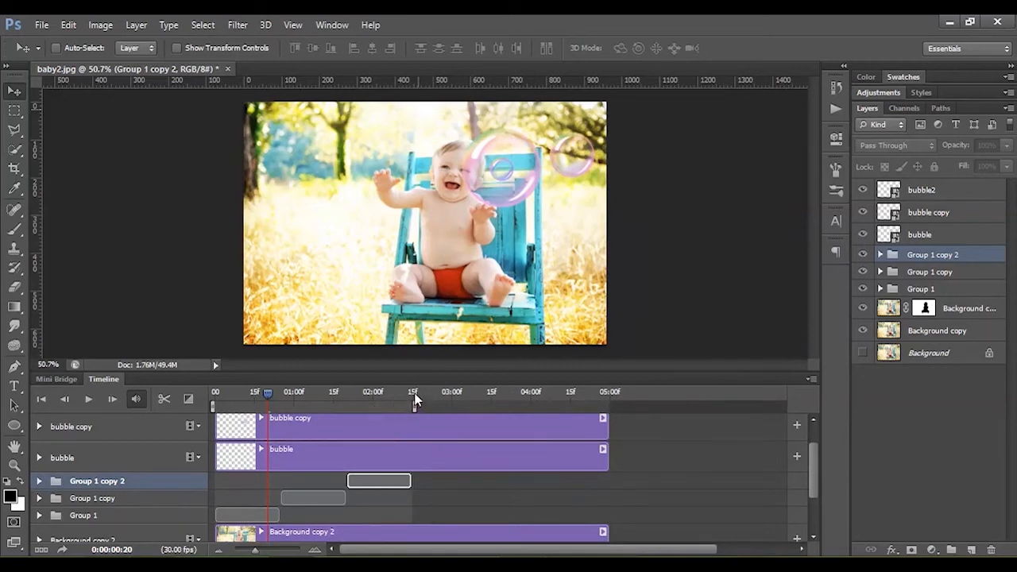
drag(271, 394, 213, 395)
click(88, 399)
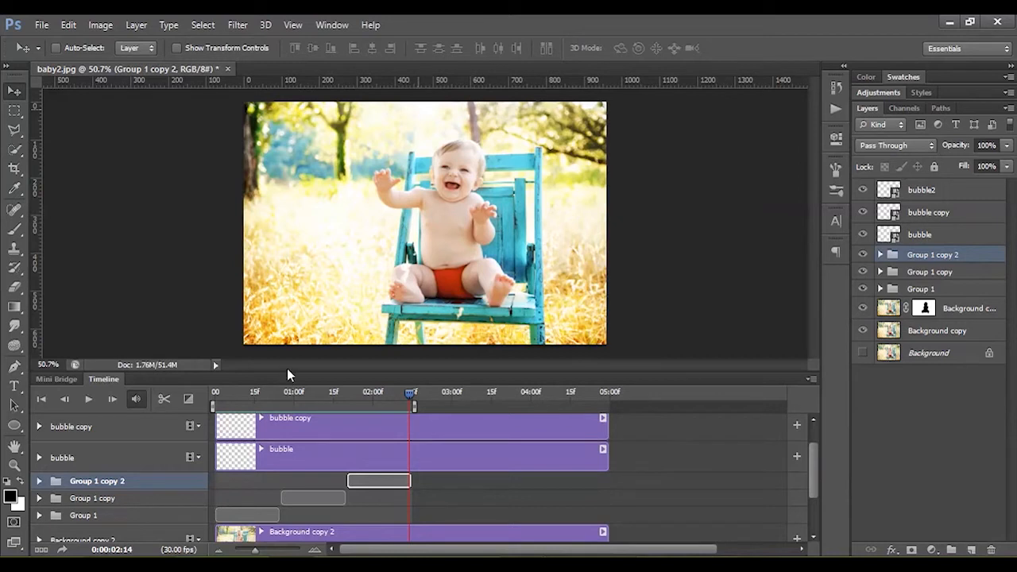
- Inspect the bubble layer's Transform keyframe at 02:00 with the playhead placed at 0:00:02:15
click(38, 458)
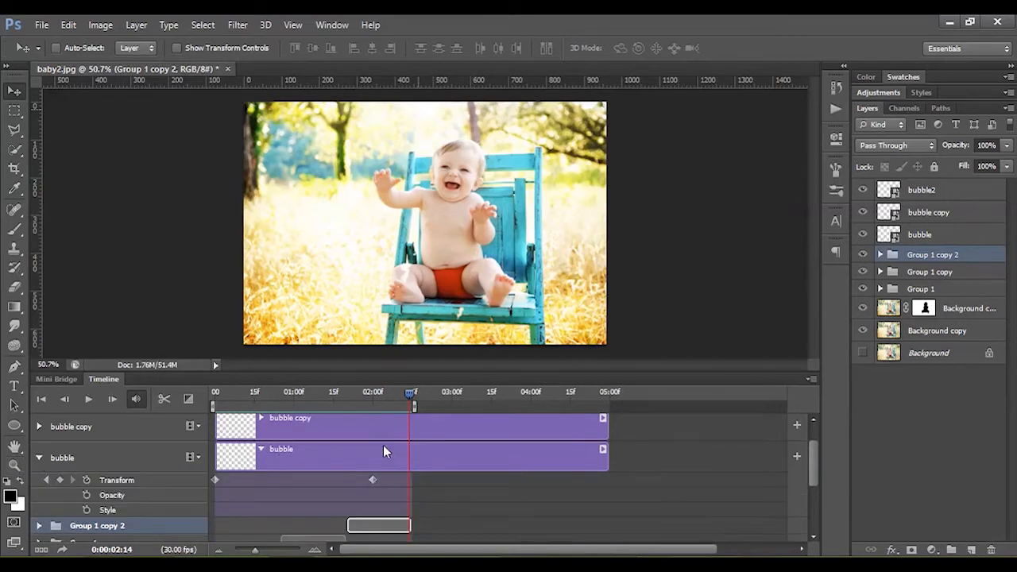
mouse_move(407, 392)
mouse_down()
mouse_move(369, 392)
mouse_move(412, 393)
mouse_up()
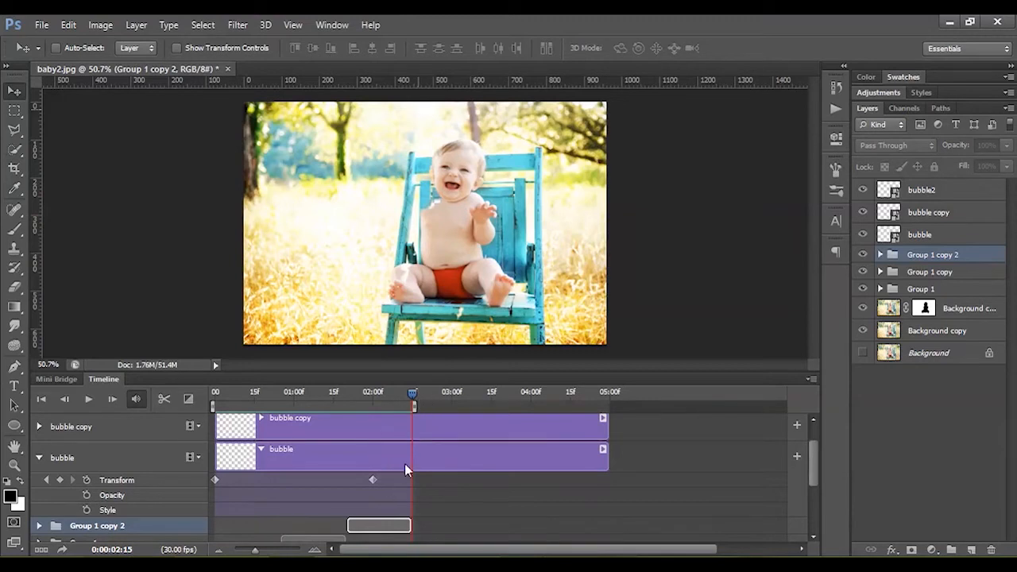
mouse_move(411, 397)
mouse_down()
mouse_move(208, 401)
mouse_move(371, 408)
mouse_move(375, 393)
mouse_move(223, 397)
mouse_move(290, 391)
mouse_move(414, 402)
mouse_up()
click(373, 480)
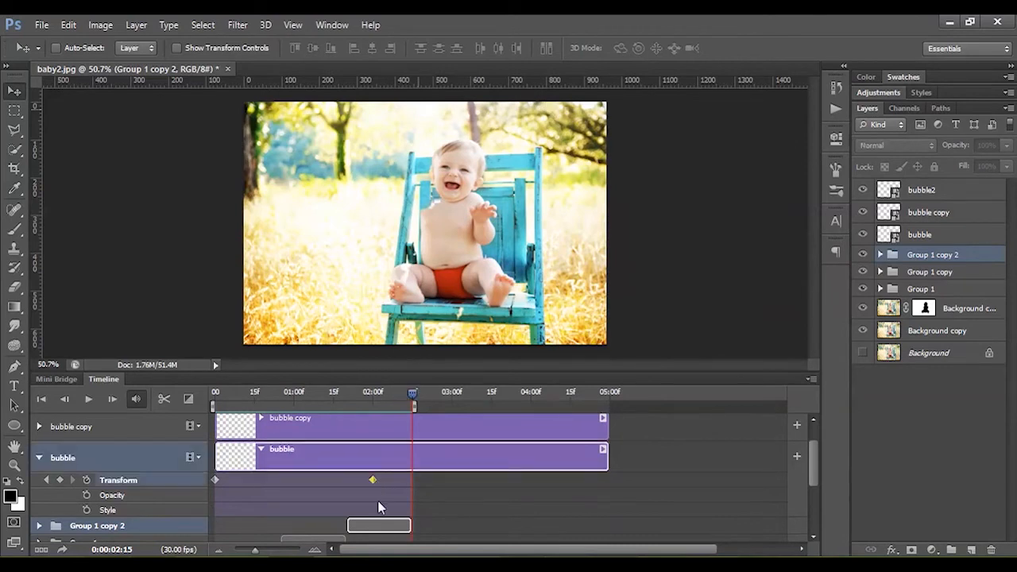
mouse_move(374, 481)
mouse_down()
mouse_move(410, 482)
mouse_move(373, 484)
mouse_up()
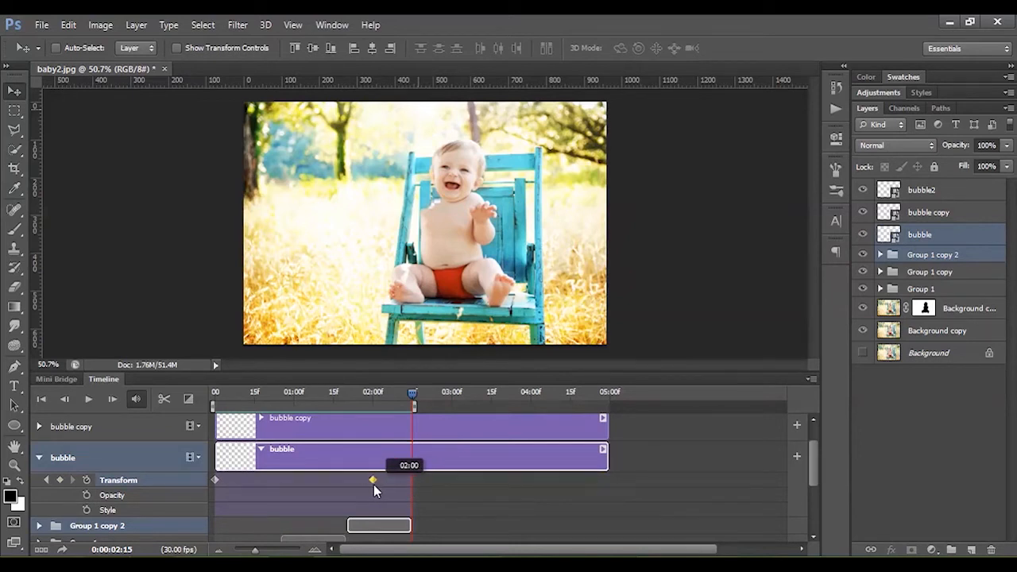
click(40, 455)
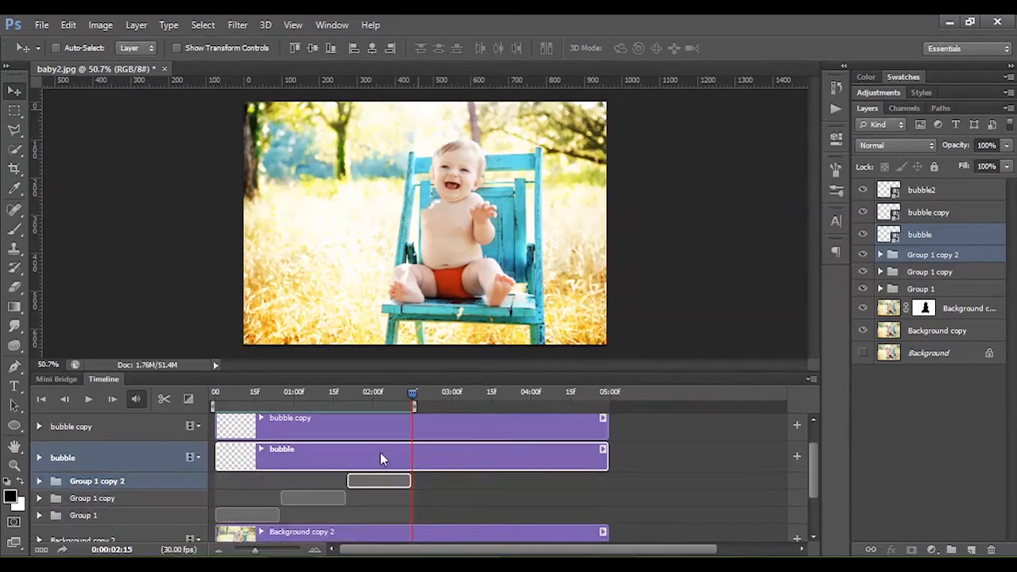
- Examine the animatable properties of the Background copy 2 clip and the available fade transitions
scroll(342, 481, down, 2)
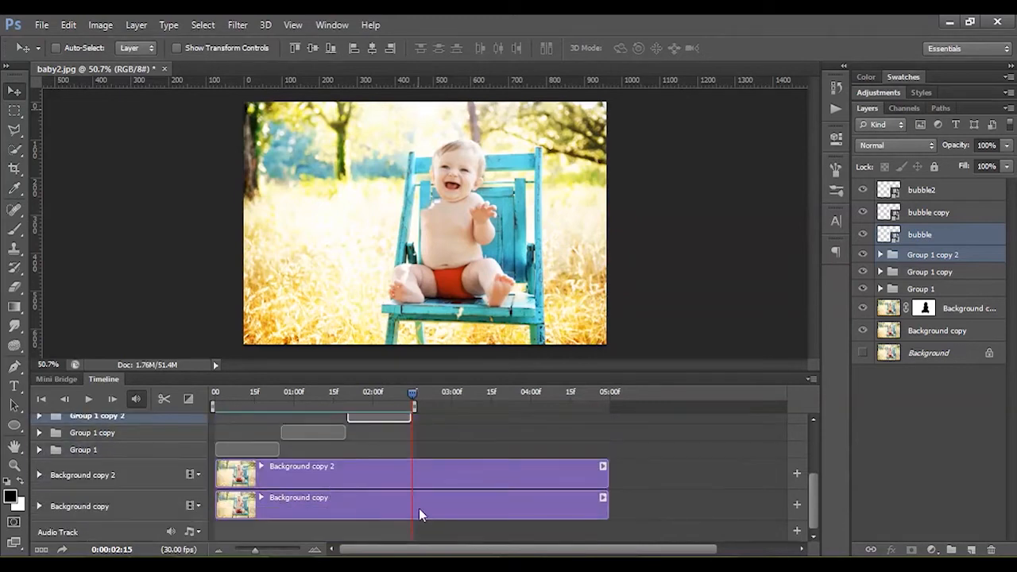
click(325, 470)
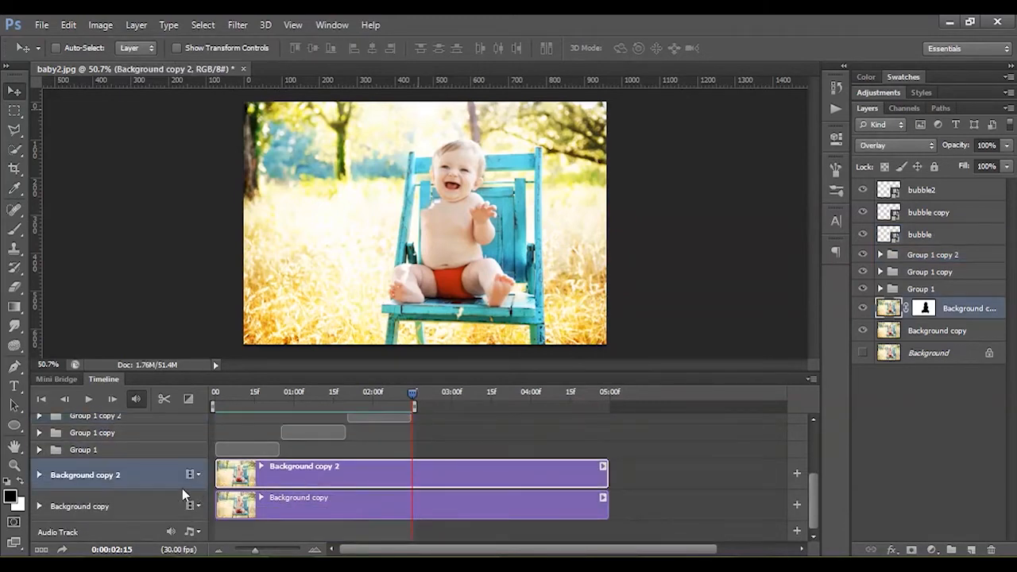
click(39, 475)
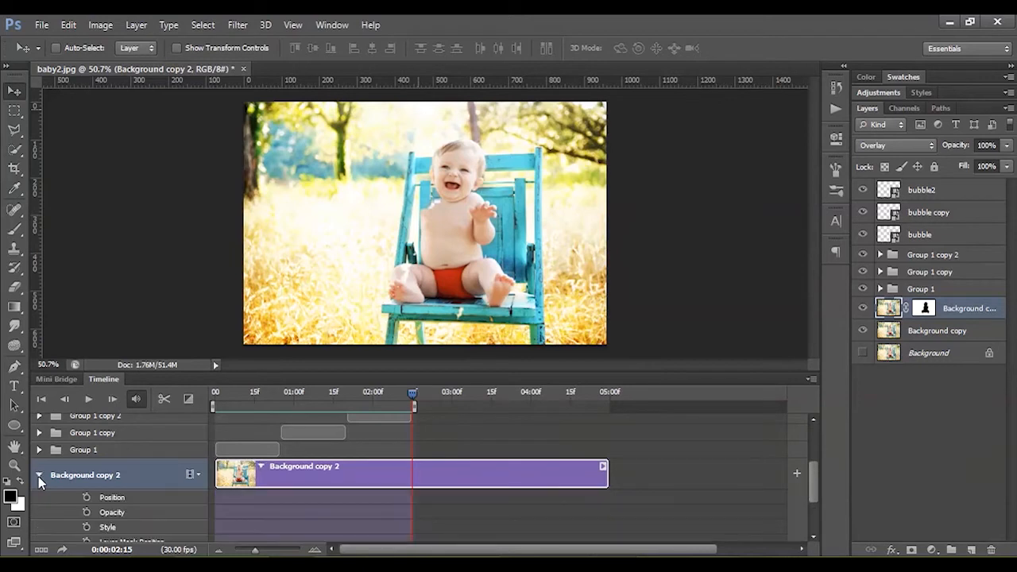
click(189, 402)
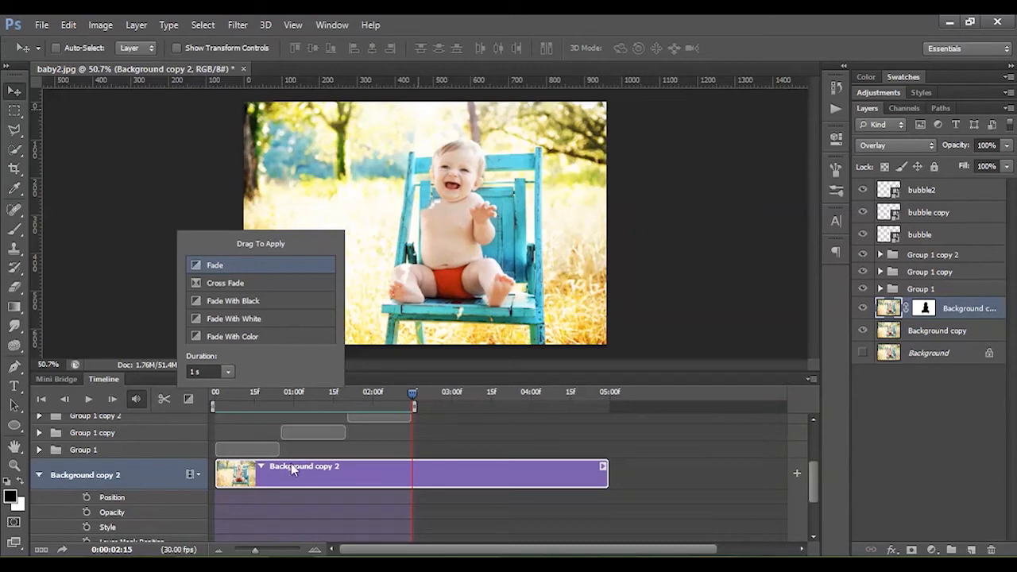
click(489, 503)
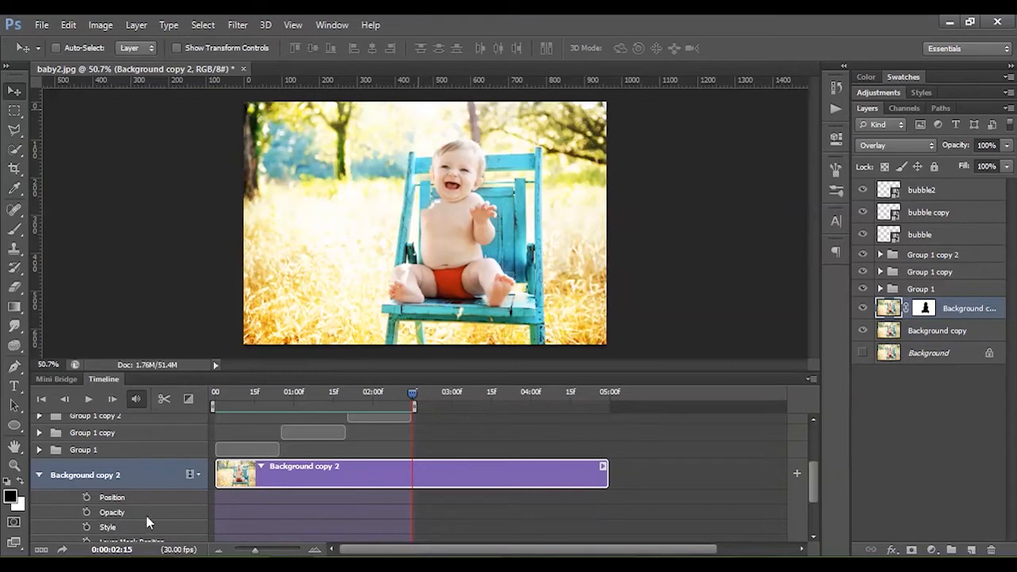
scroll(811, 485, down, 3)
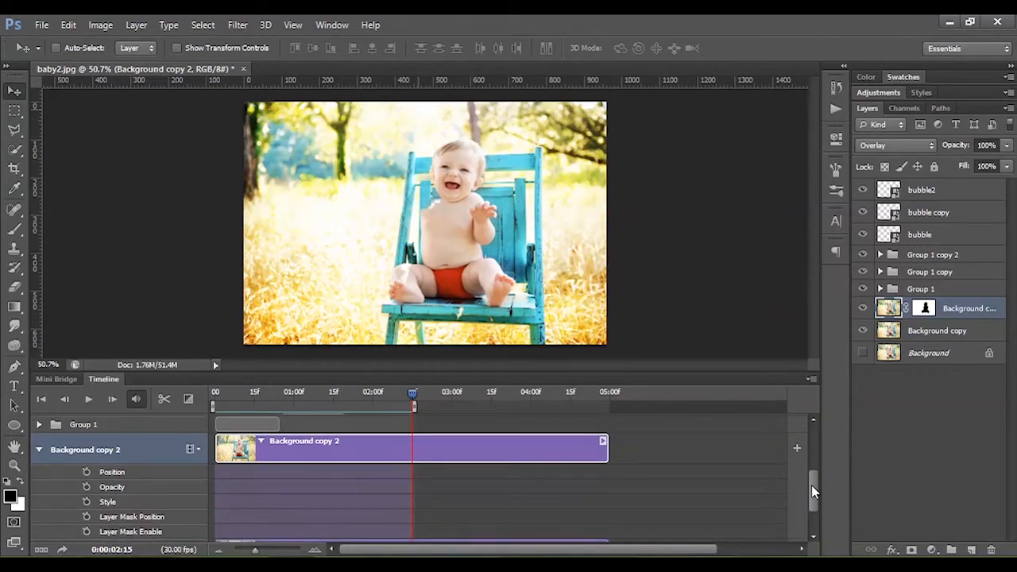
drag(812, 493, 811, 490)
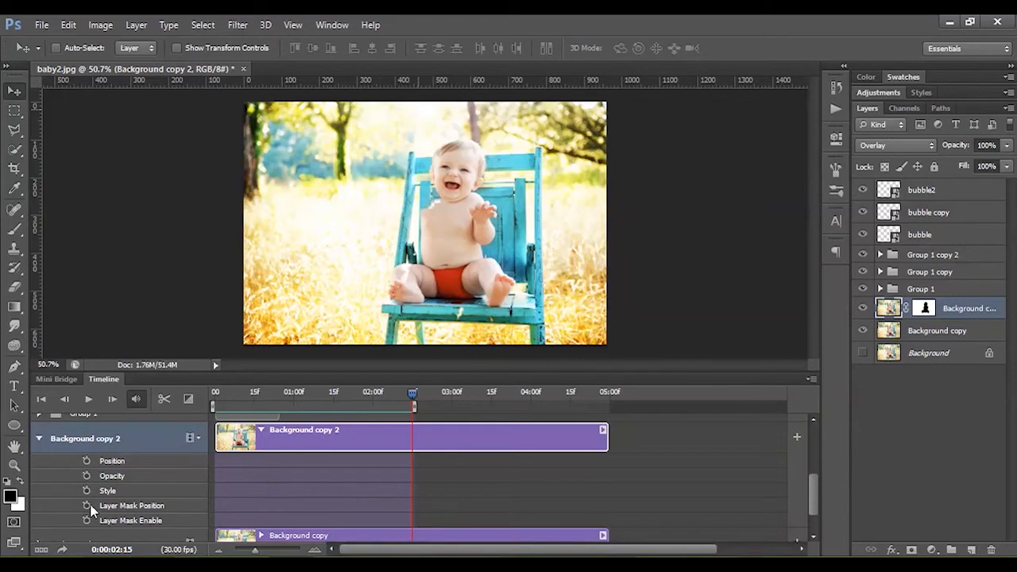
- Start Opacity keyframing on Background copy 2 at 0:00:00:00 with the layer at 0% opacity
click(223, 394)
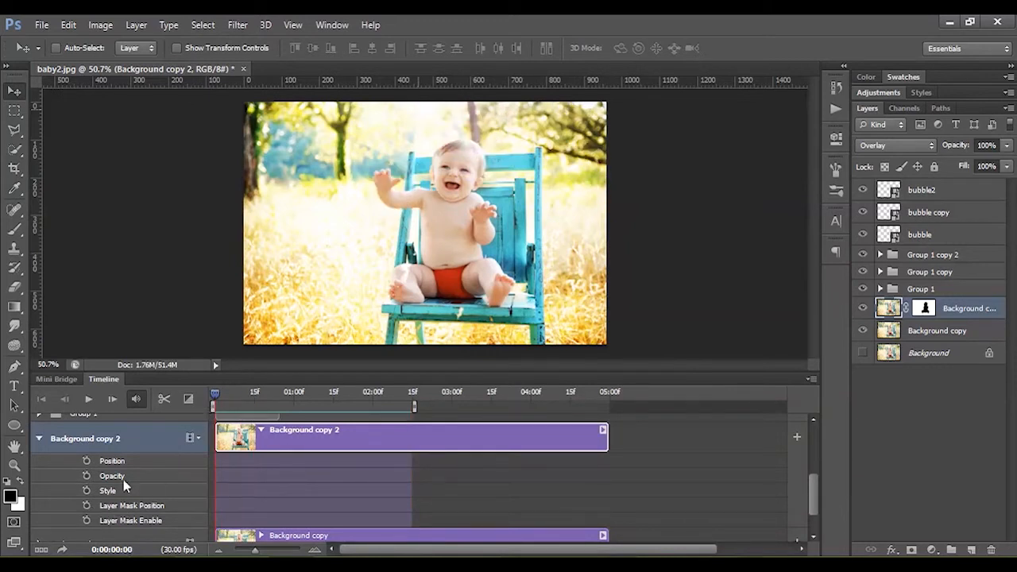
click(86, 475)
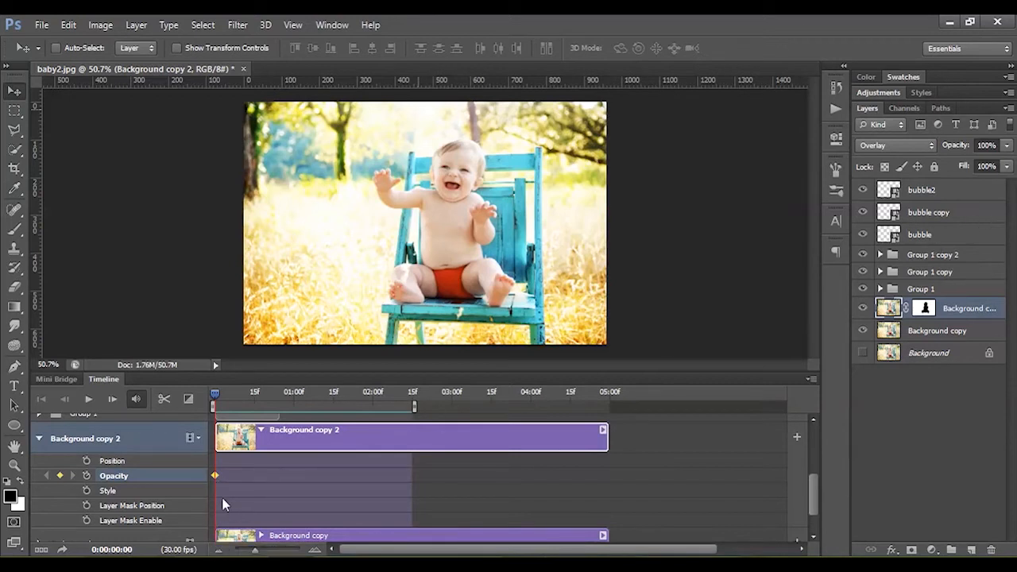
click(1007, 145)
drag(992, 164, 913, 164)
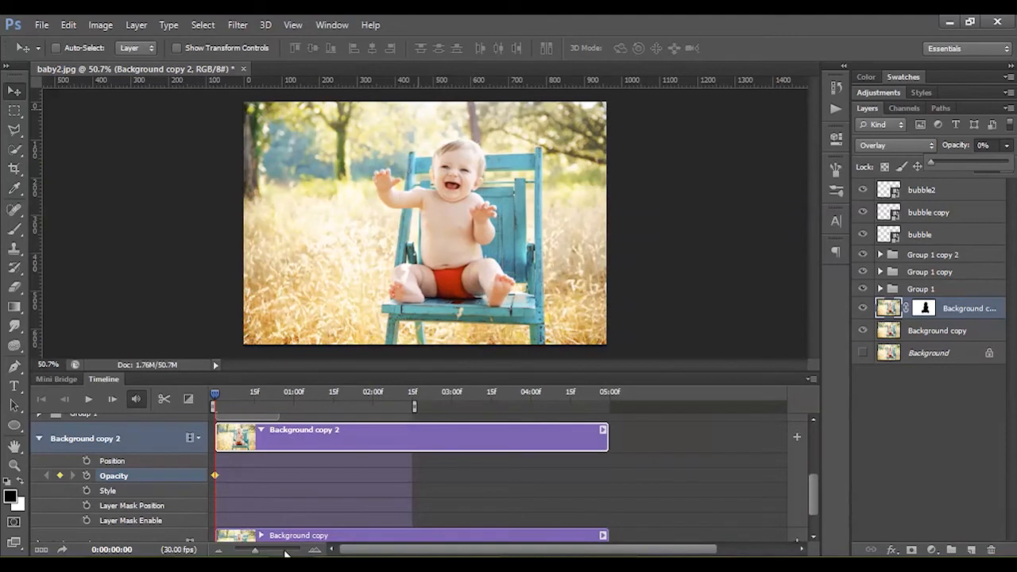
- Add Background copy 2 opacity keyframes of 100% at 0:00:01:05 and 0% at 0:00:02:14
drag(298, 391, 308, 399)
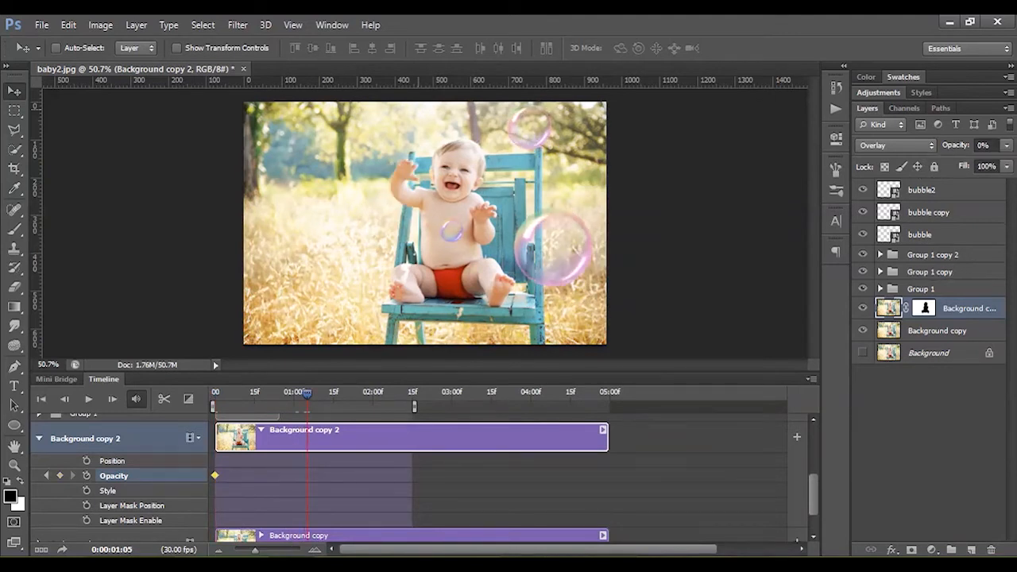
click(1007, 145)
drag(971, 162, 1013, 163)
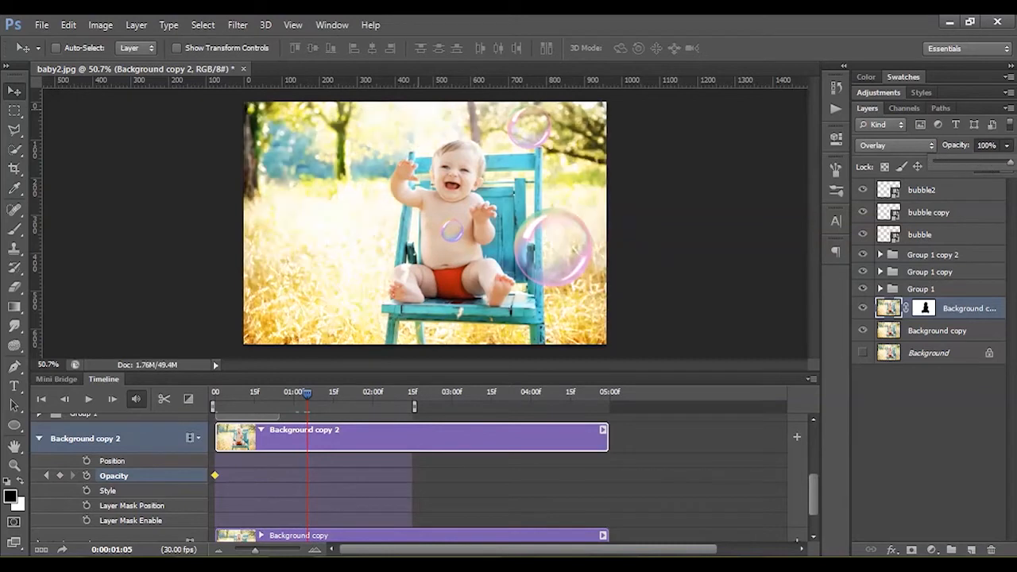
drag(387, 391, 408, 390)
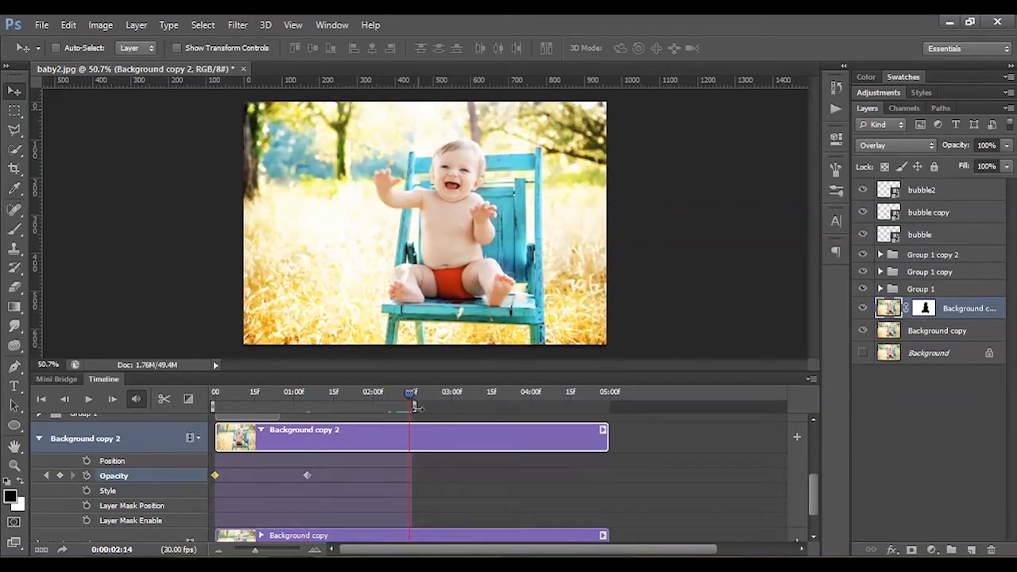
click(1008, 146)
drag(988, 166, 909, 166)
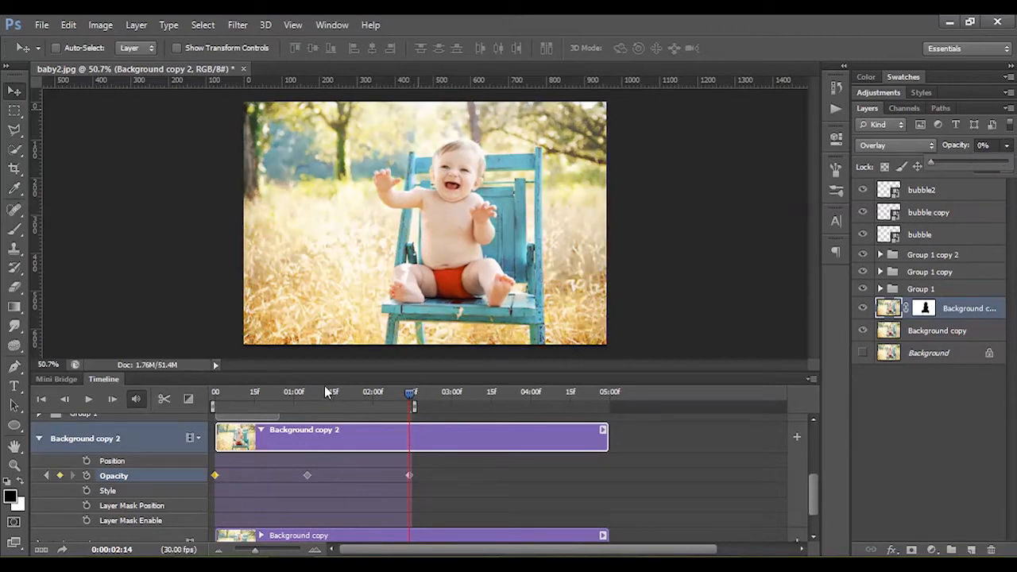
click(40, 438)
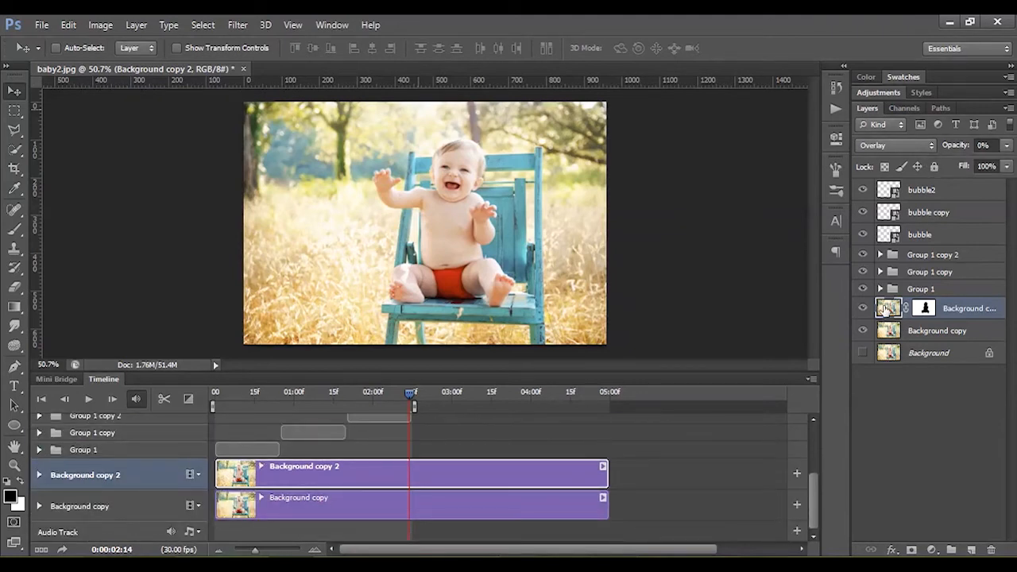
- Play the animation from the start to preview the Background copy 2 opacity fade, and return the playhead to 0:00:00:00
drag(269, 397, 214, 395)
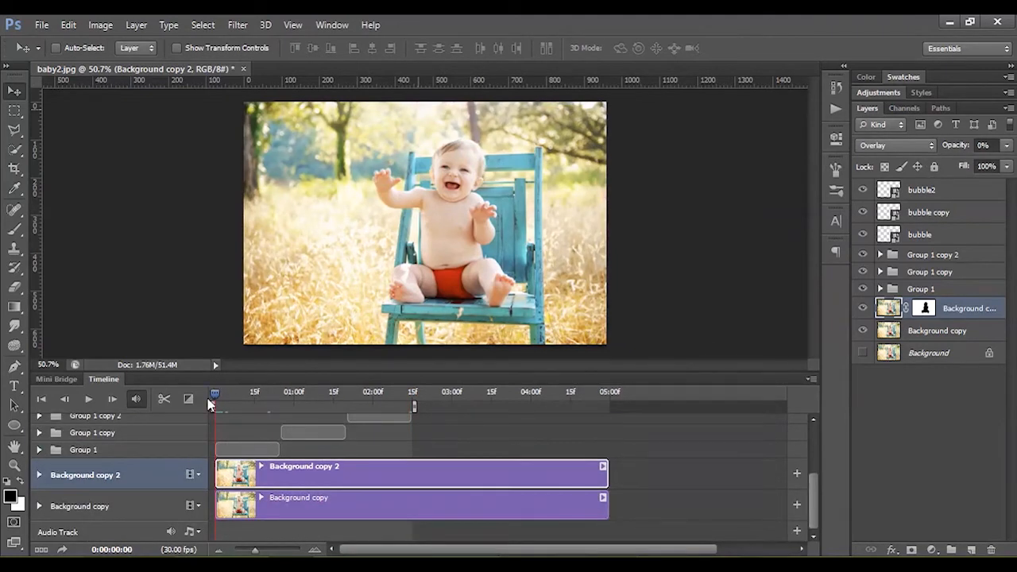
click(89, 403)
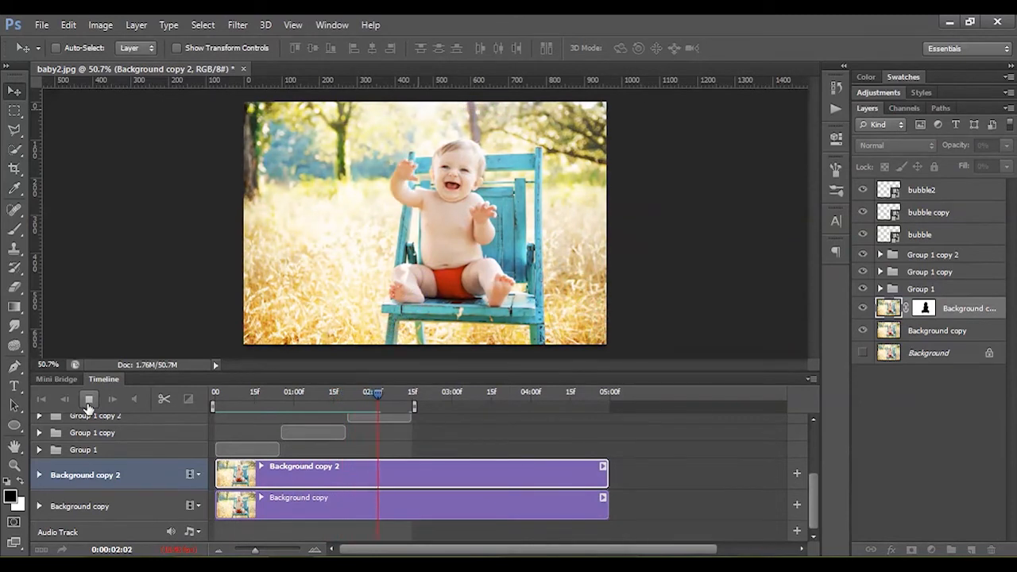
click(87, 400)
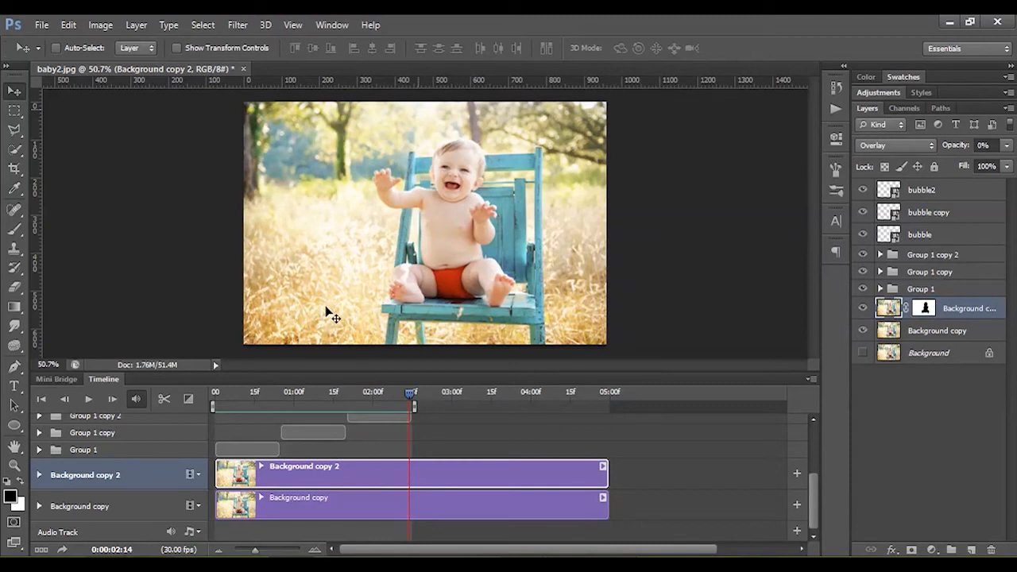
drag(269, 388, 210, 391)
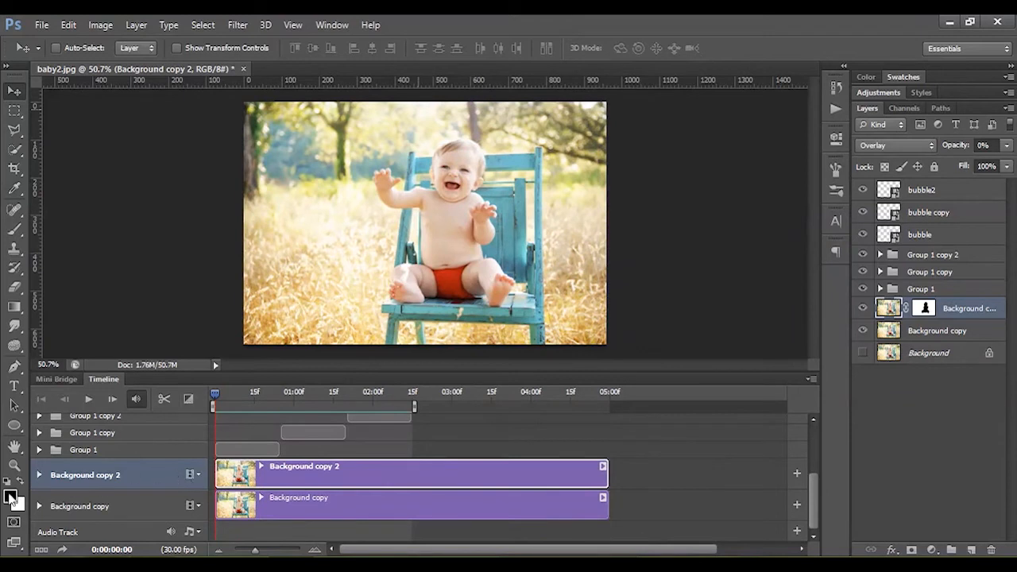
- Retime the Background copy 2 opacity pulse, moving its 100% keyframe to about frame 10 and its closing 0% keyframe to about frame 21
click(40, 475)
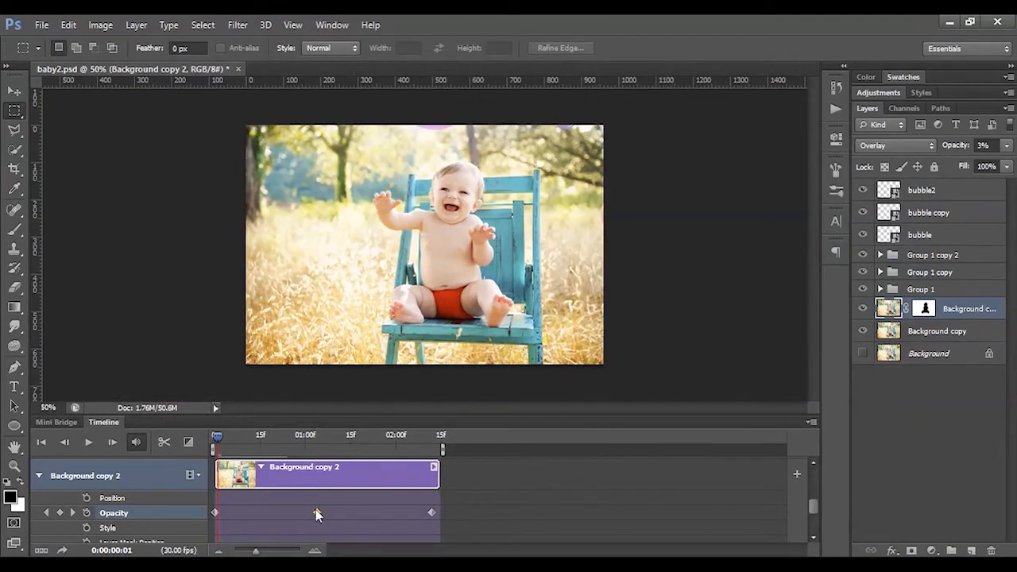
drag(286, 493, 468, 522)
drag(319, 514, 243, 517)
click(351, 540)
drag(360, 513, 278, 511)
- Add a second opacity pulse to Background copy 2 with keyframes of 100% at 0:00:01:03 and 0% at 0:00:01:15
click(220, 436)
drag(248, 441, 314, 447)
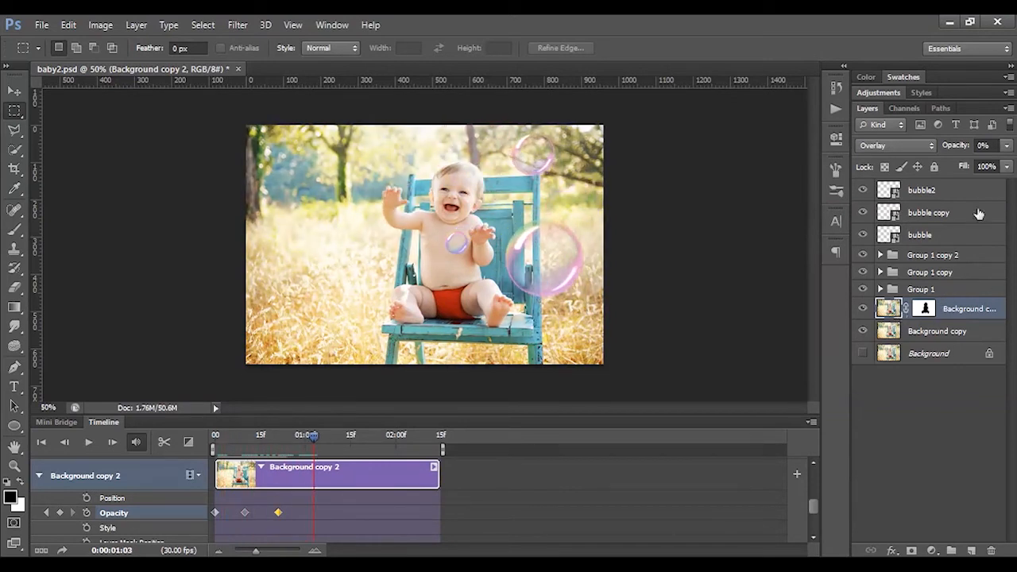
drag(1006, 145, 1011, 166)
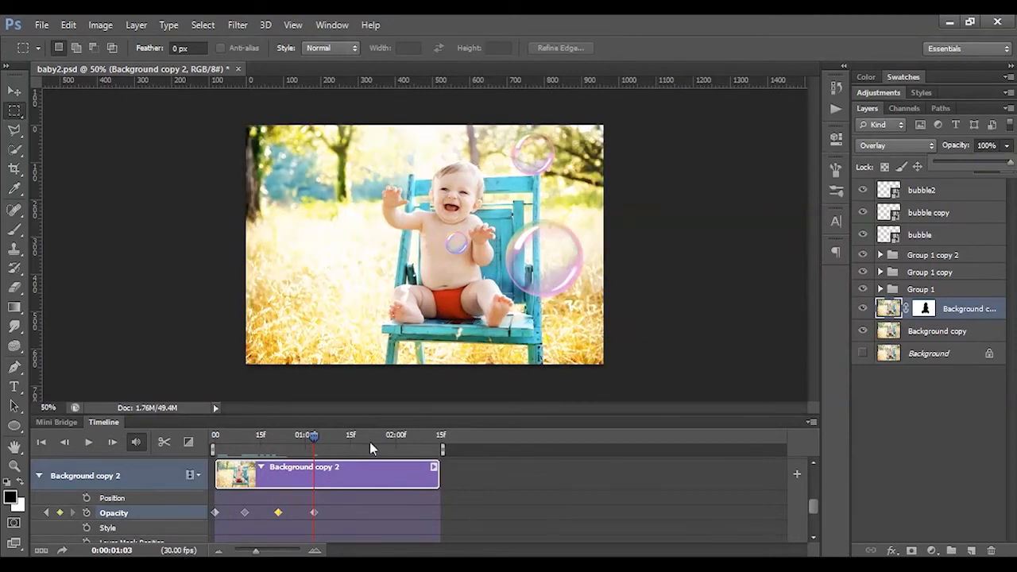
click(351, 438)
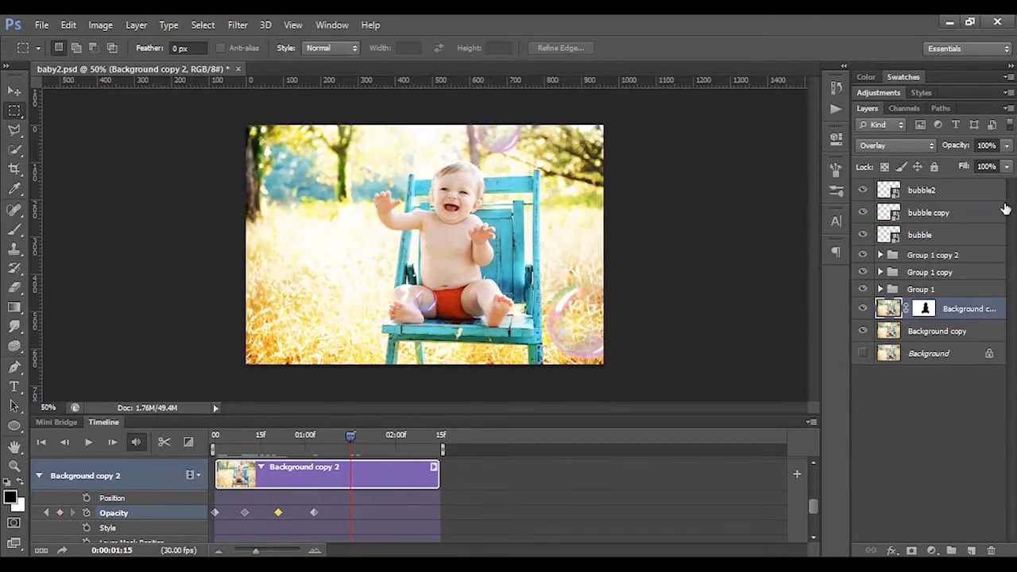
drag(1007, 145, 988, 166)
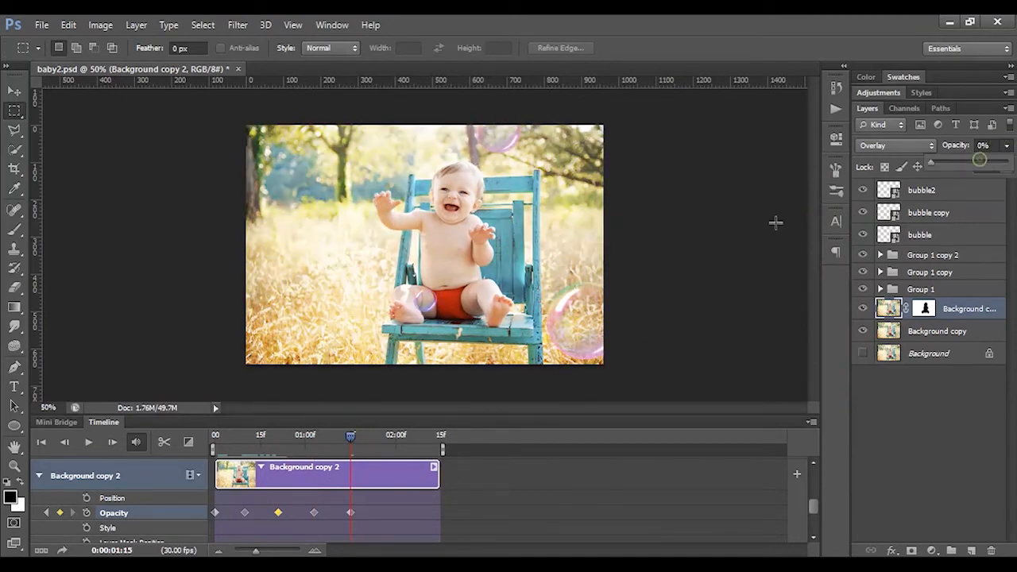
- Add a third opacity pulse to Background copy 2 with keyframes of 100% near 02:00 and 0% at 0:00:02:14
click(393, 439)
mouse_move(1007, 146)
mouse_down()
mouse_move(992, 154)
mouse_move(1010, 162)
mouse_up()
click(439, 436)
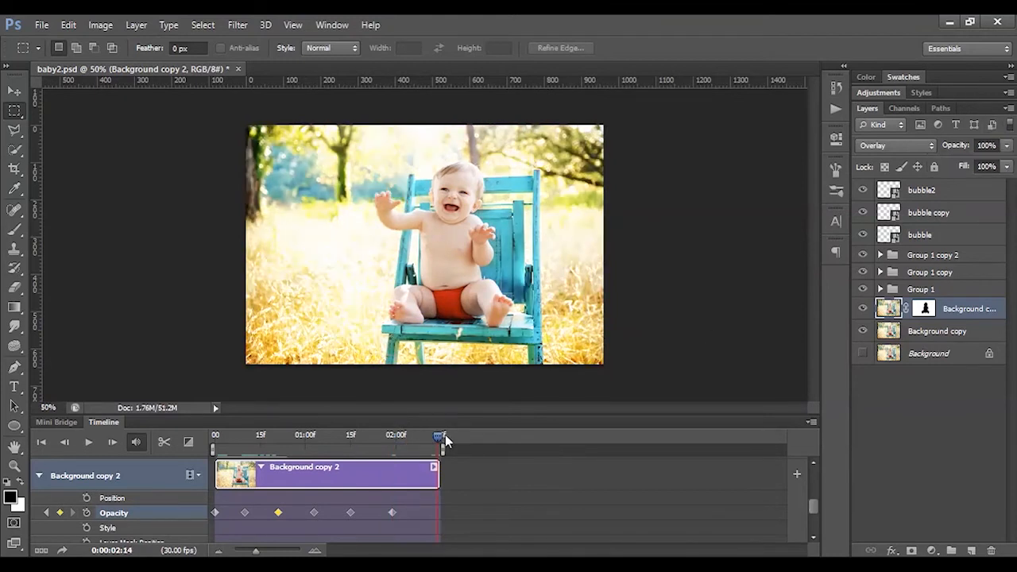
drag(1007, 145, 789, 205)
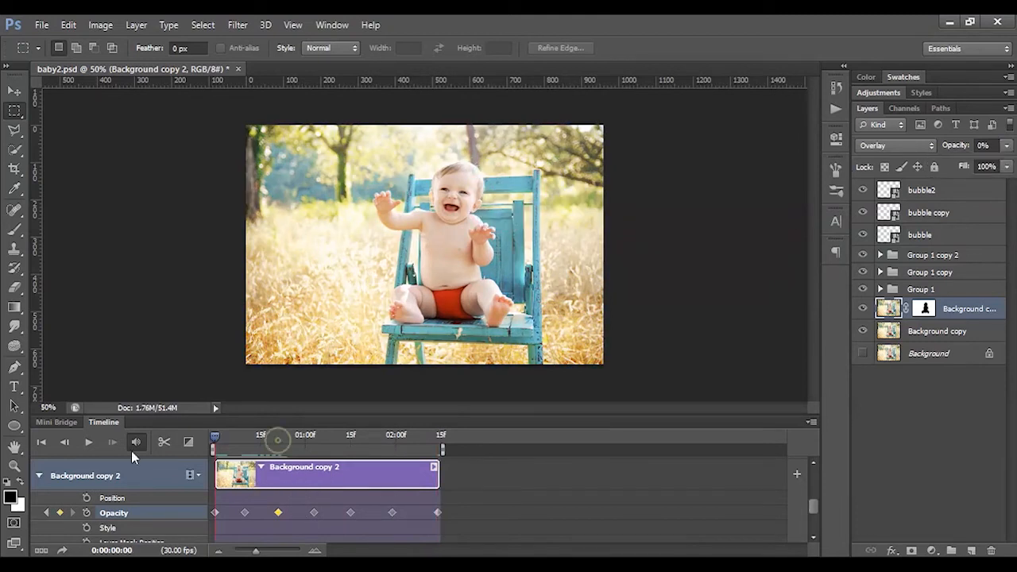
- Play the repeated background opacity pulses through the work area and collapse the Background copy 2 properties
click(88, 442)
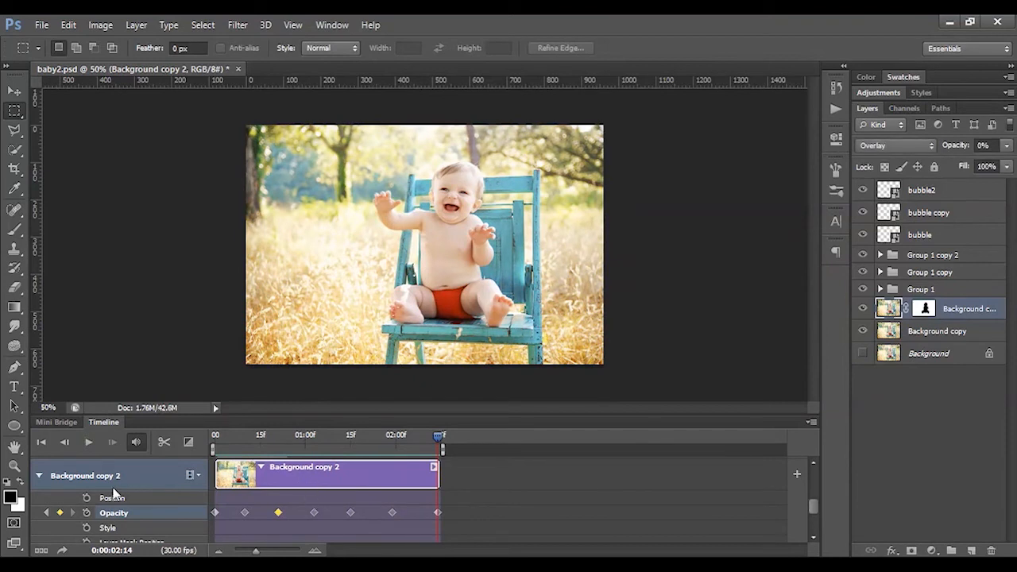
click(39, 475)
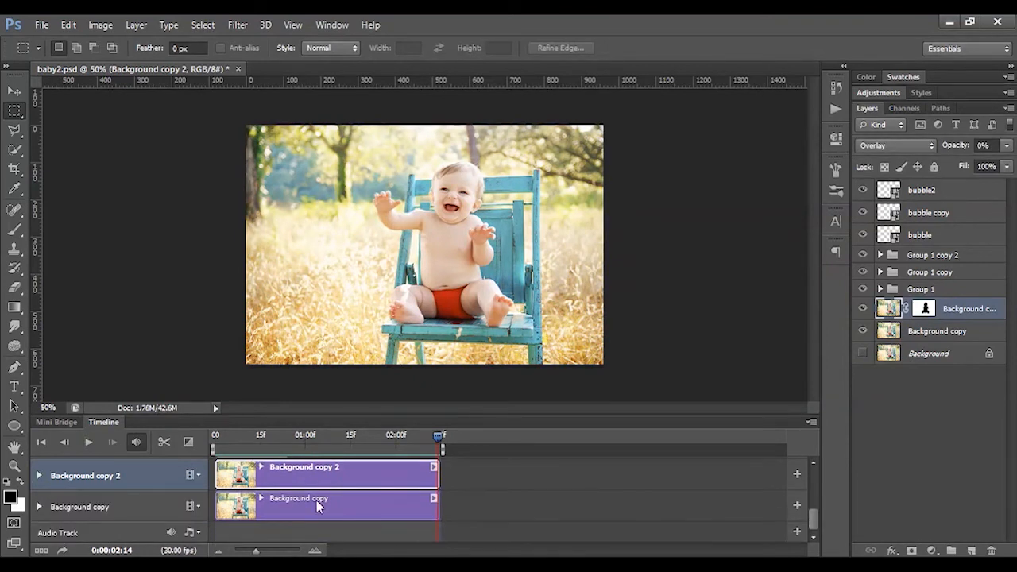
mouse_move(811, 520)
mouse_down()
mouse_move(811, 469)
mouse_move(811, 512)
mouse_up()
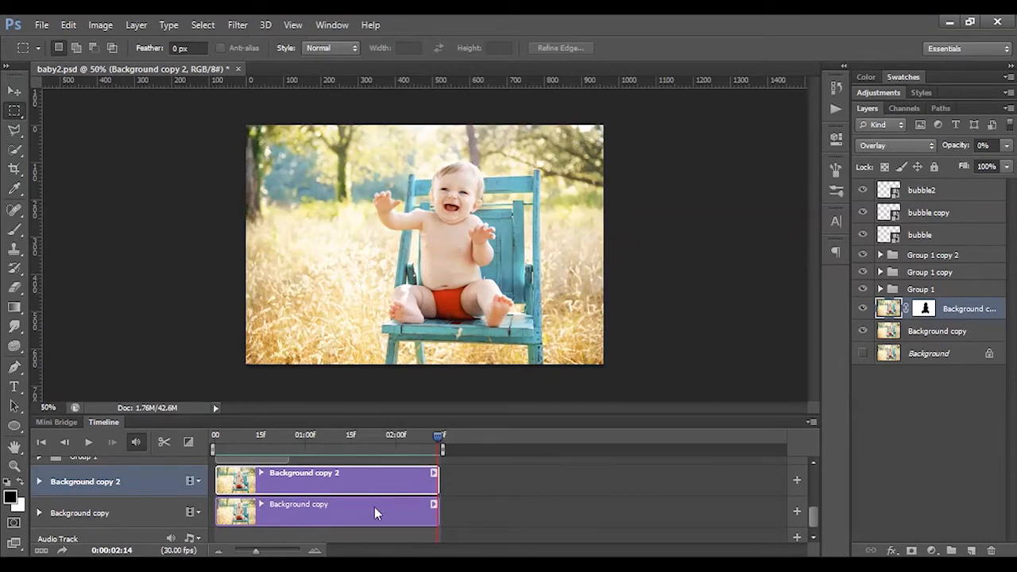
- Replay the full animation from the first frame and bring the playhead back to 0:00:00:00
drag(253, 438, 203, 442)
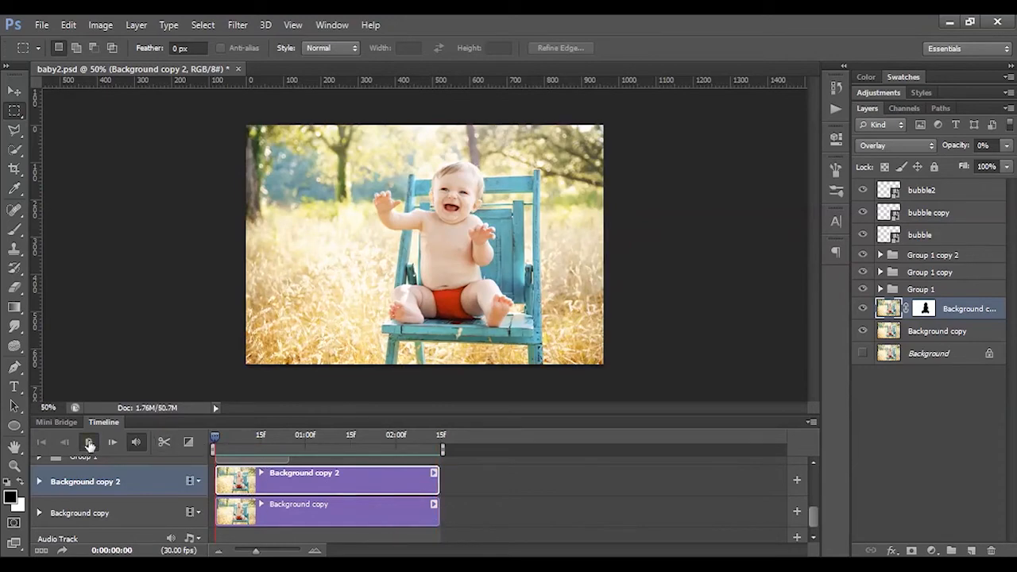
click(88, 442)
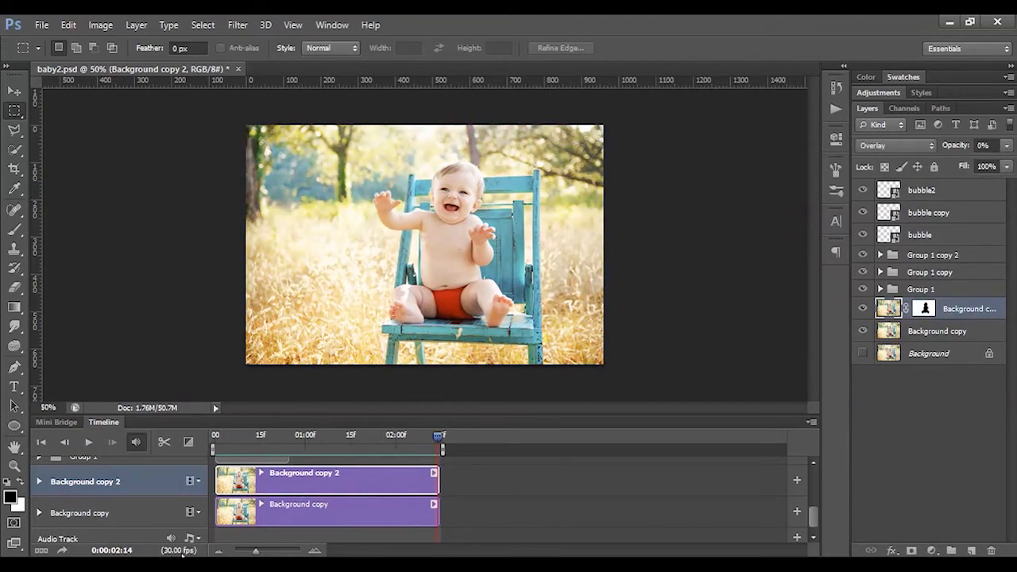
click(206, 438)
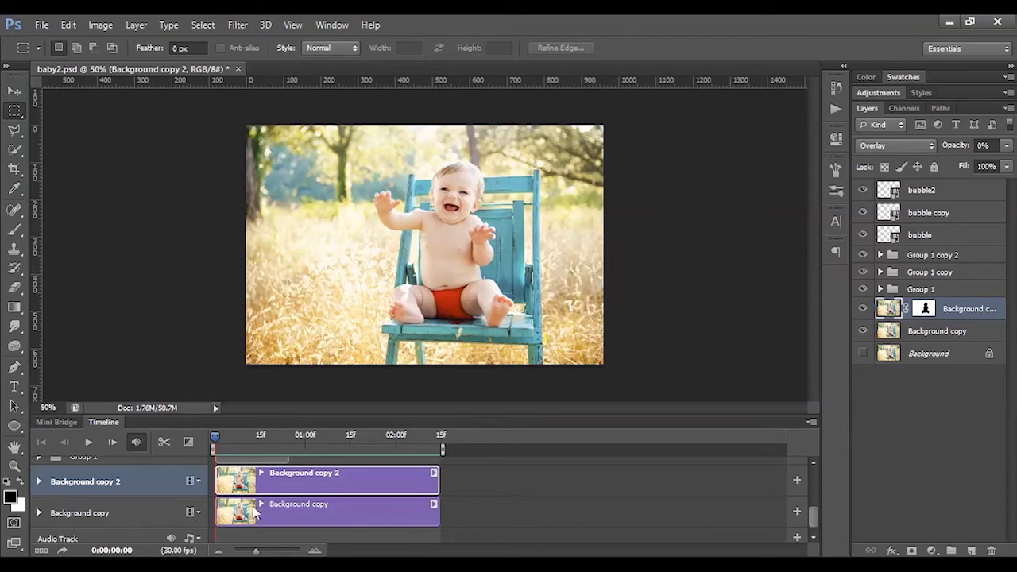
click(233, 436)
drag(235, 435, 201, 439)
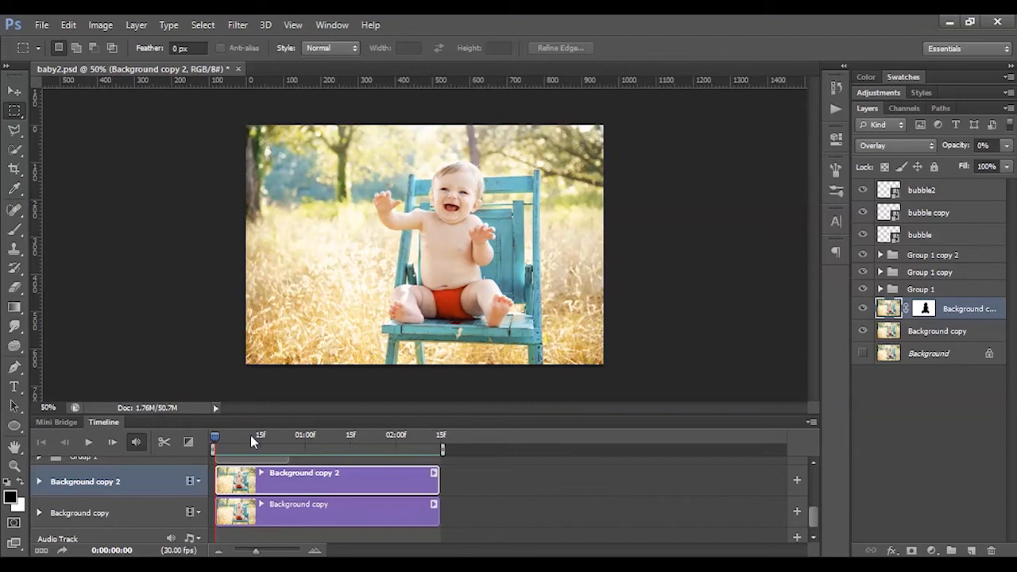
- Check the output dimensions and frame range, and render the work area as baby2.mp4 in H.264, High Quality, at document size
click(63, 549)
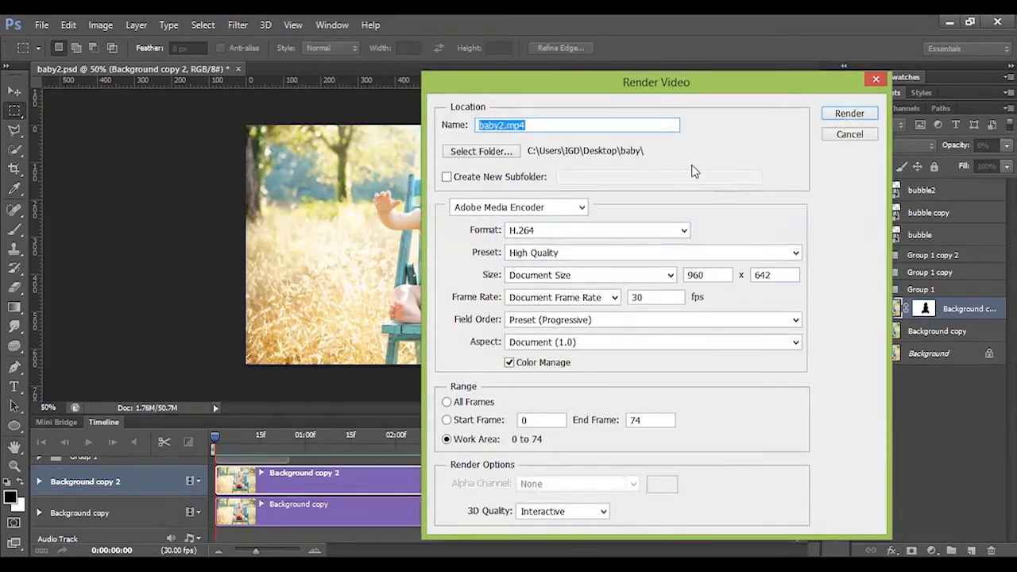
drag(669, 81, 611, 75)
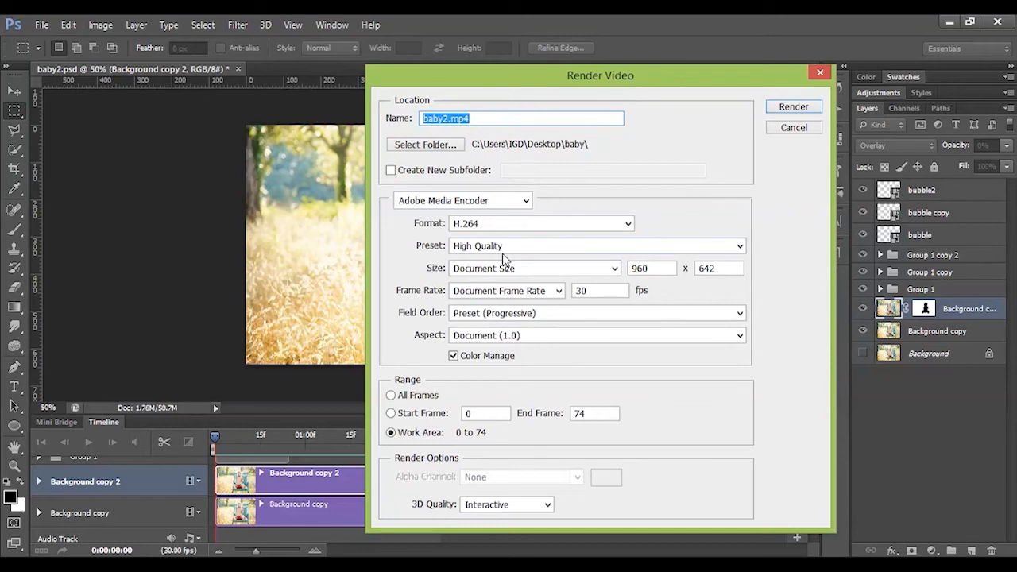
double_click(657, 268)
key(Tab)
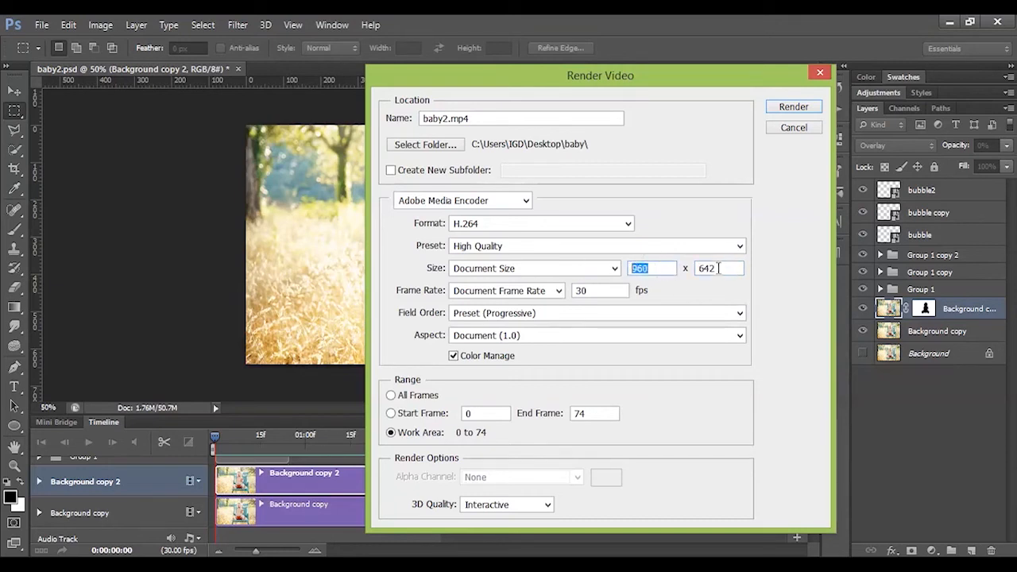
key(Tab)
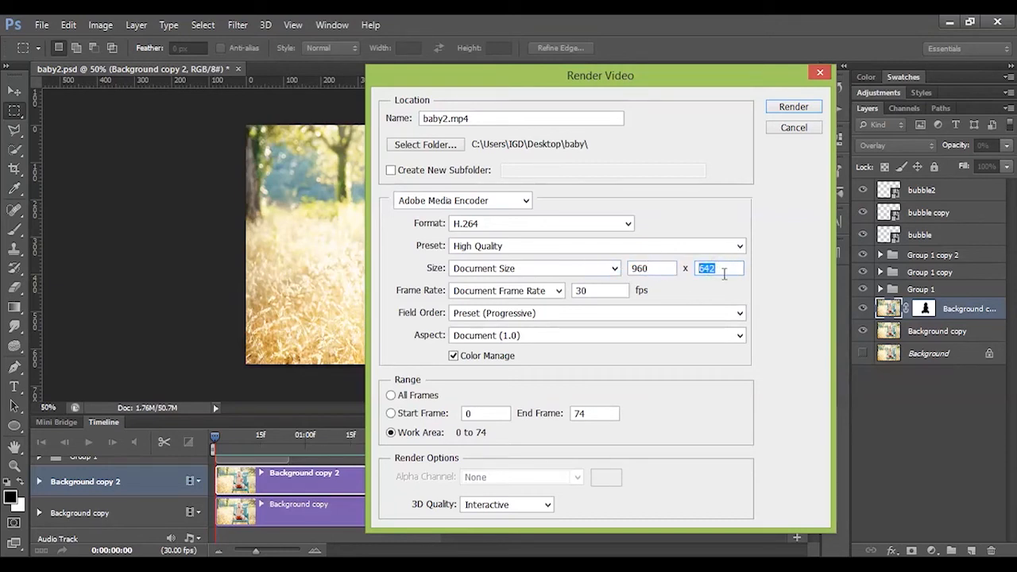
double_click(658, 271)
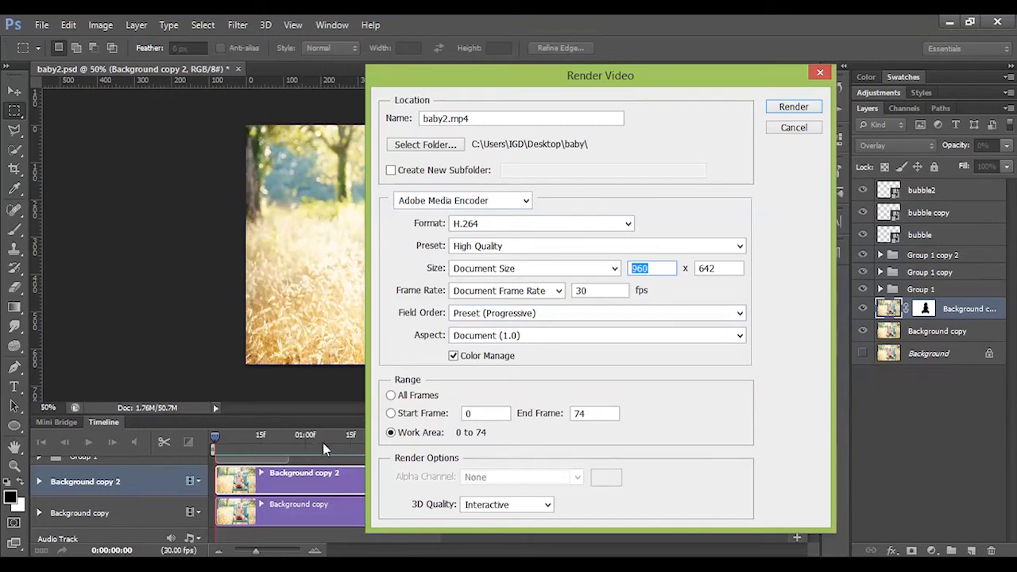
click(401, 435)
double_click(490, 414)
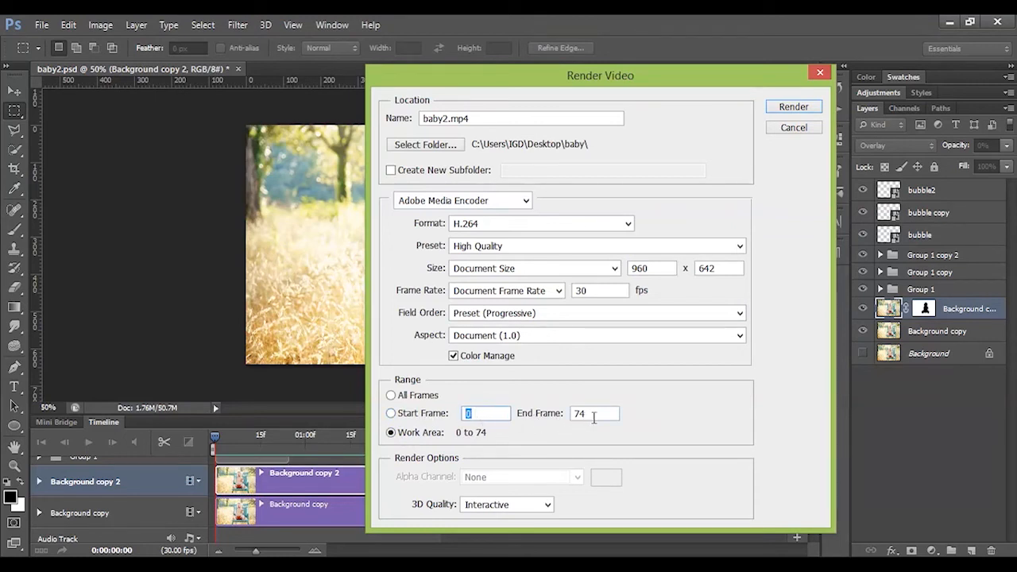
double_click(584, 413)
click(800, 112)
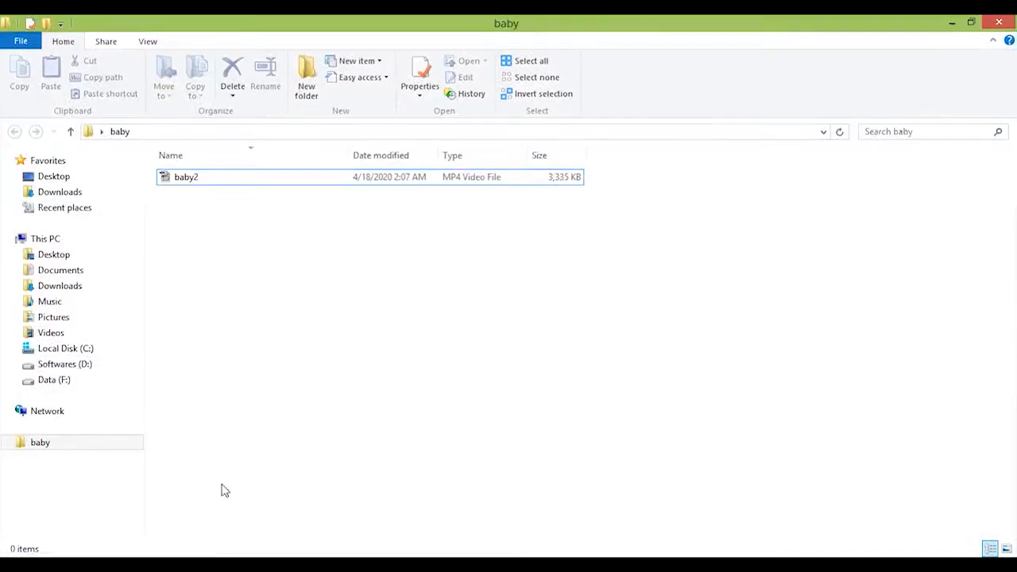
- Open the rendered baby2 video from the baby folder and play it in the media player
double_click(196, 181)
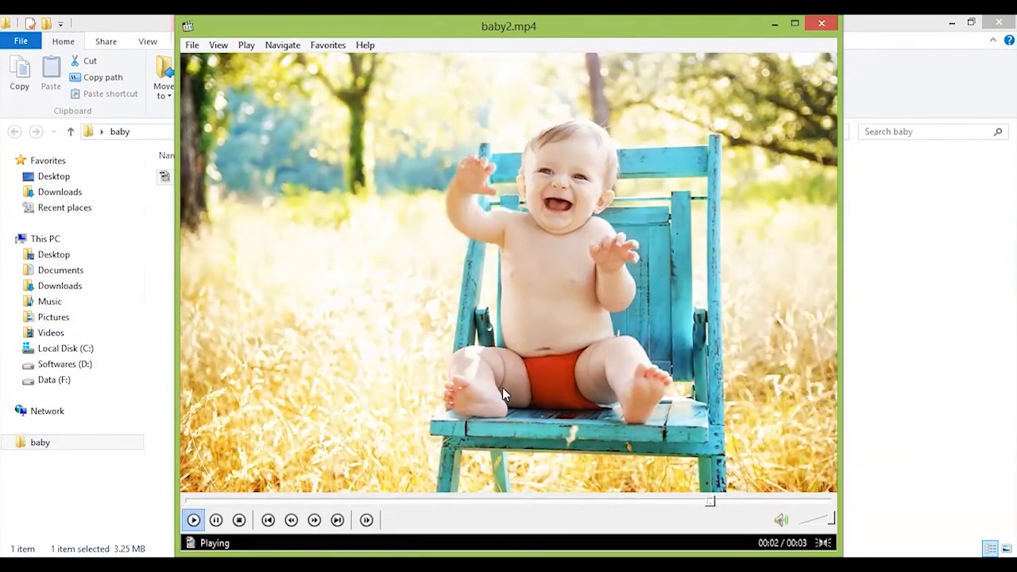
click(519, 297)
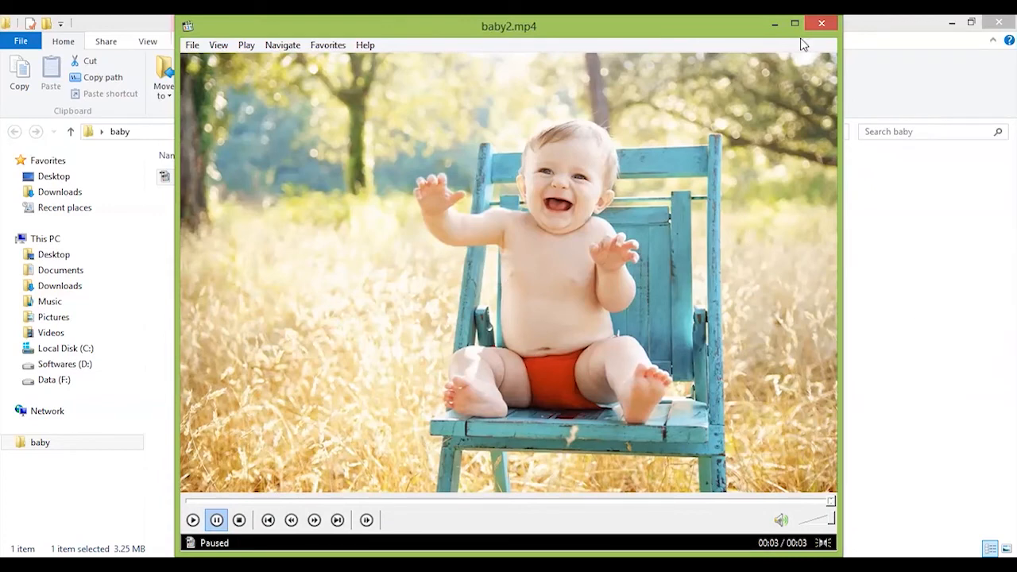
- Close the video player, open Save for Web for the animation and choose the GIF 64 Dithered preset
click(820, 25)
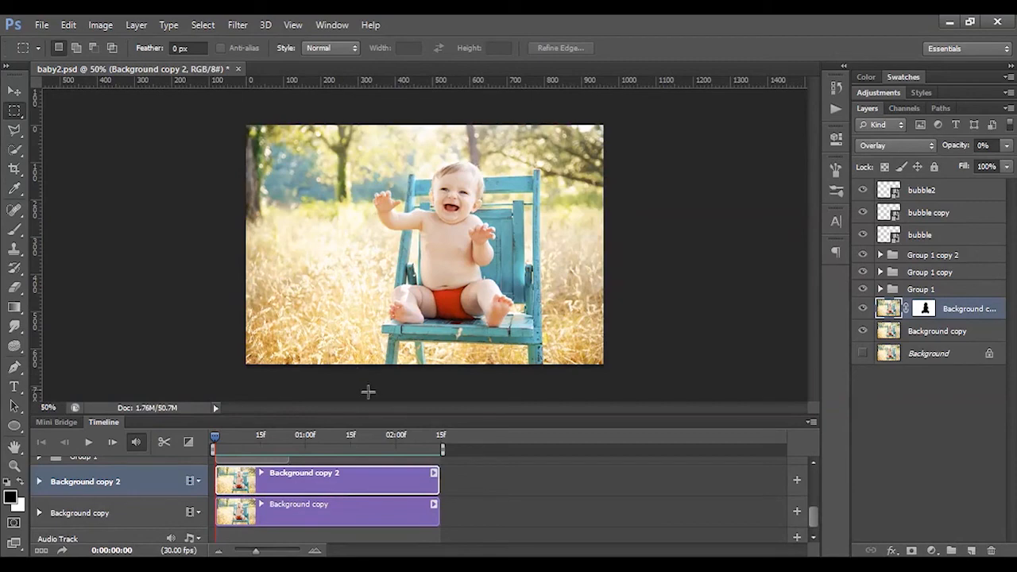
click(42, 25)
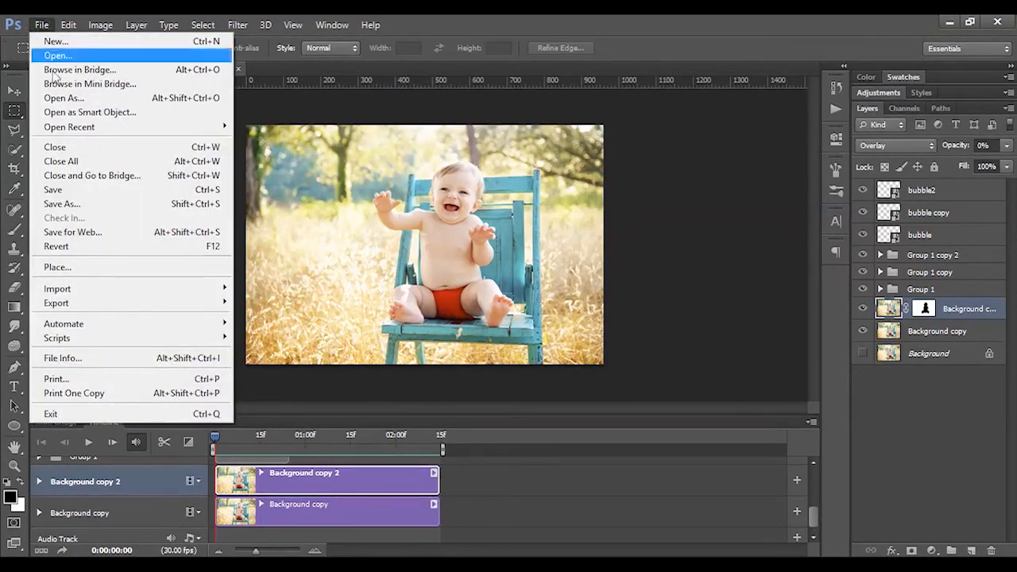
click(96, 233)
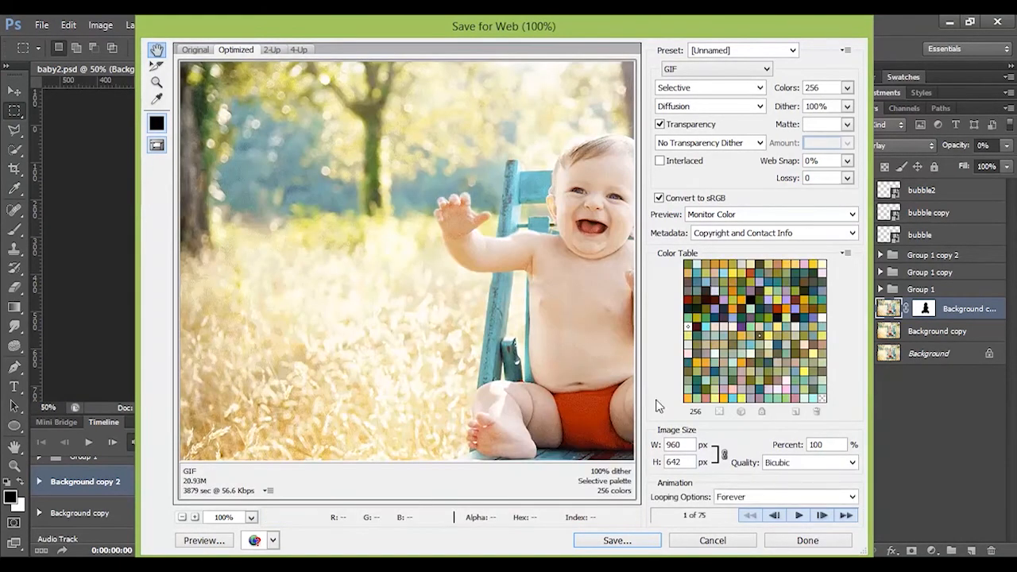
drag(545, 288, 390, 289)
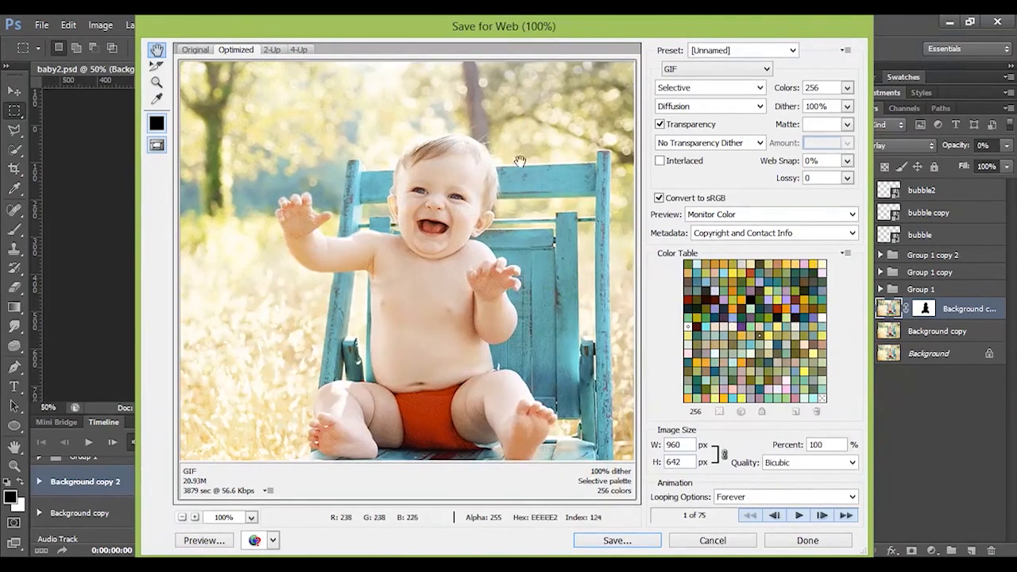
click(741, 53)
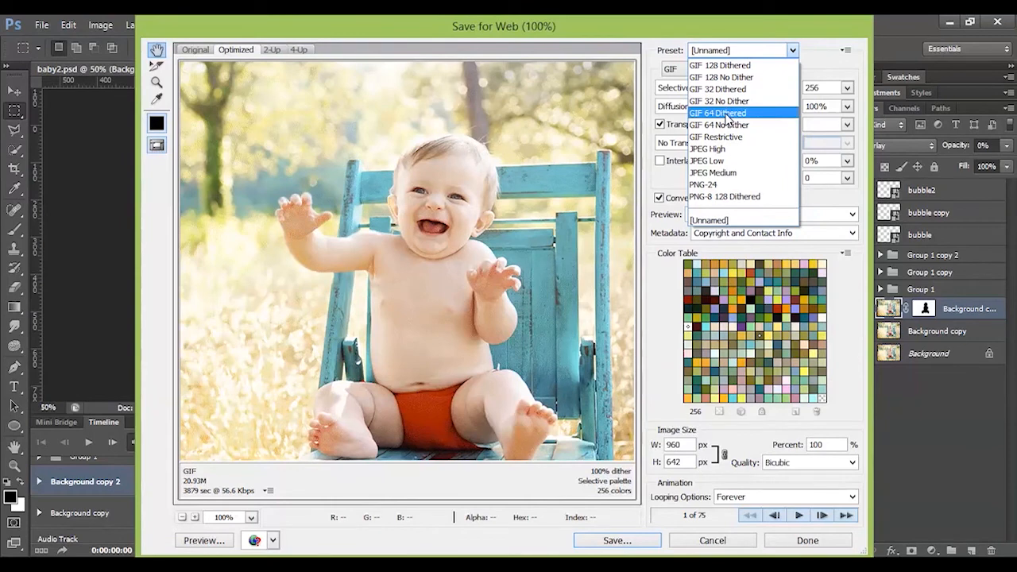
click(726, 114)
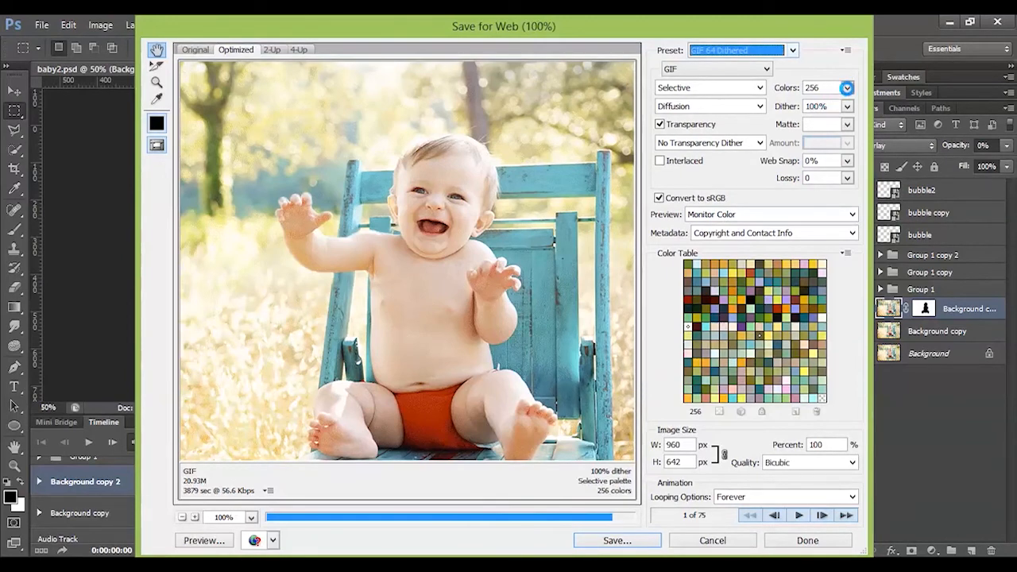
- Set the GIF export to 256 colors and 100% dither
click(847, 87)
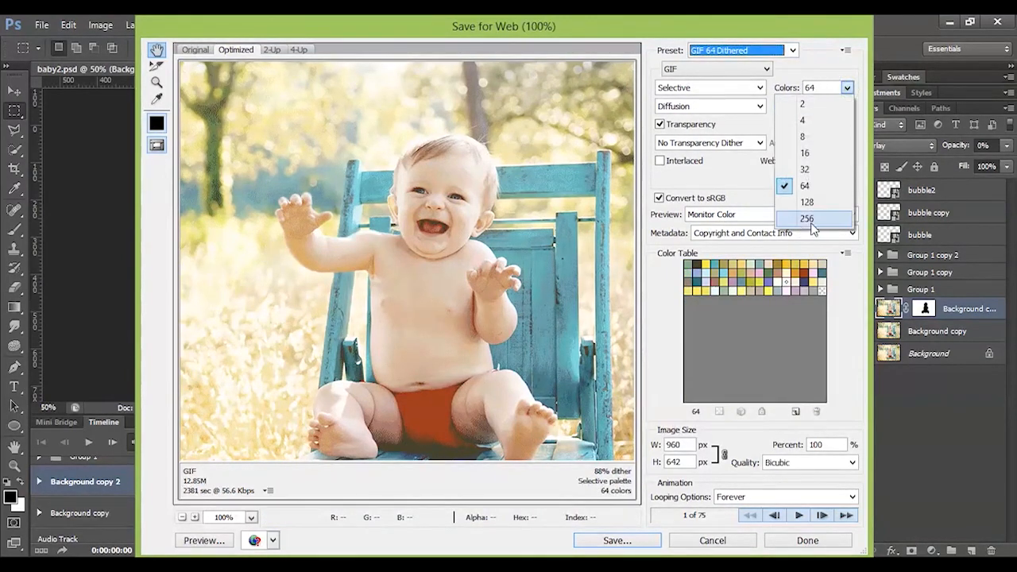
click(807, 218)
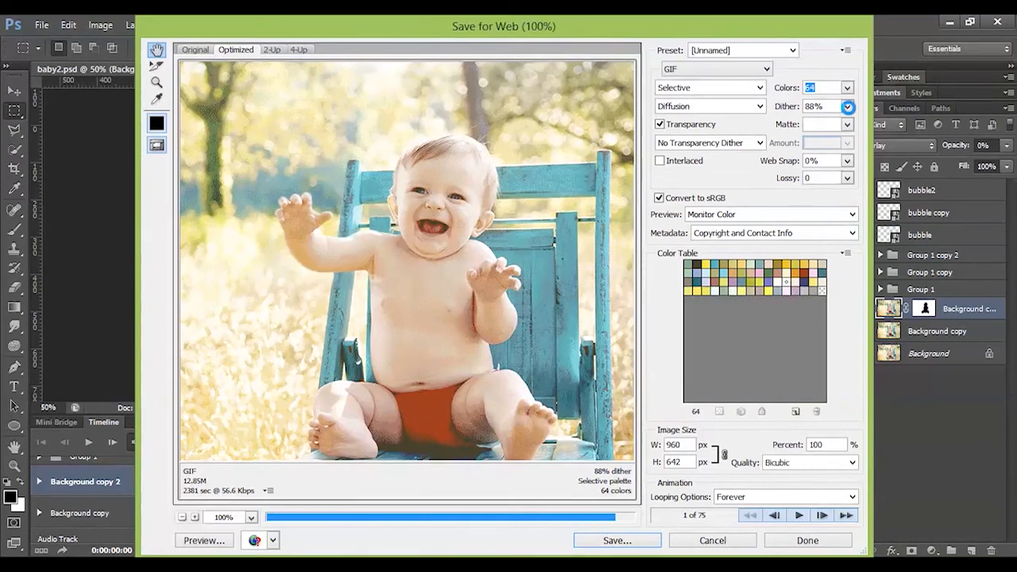
click(847, 106)
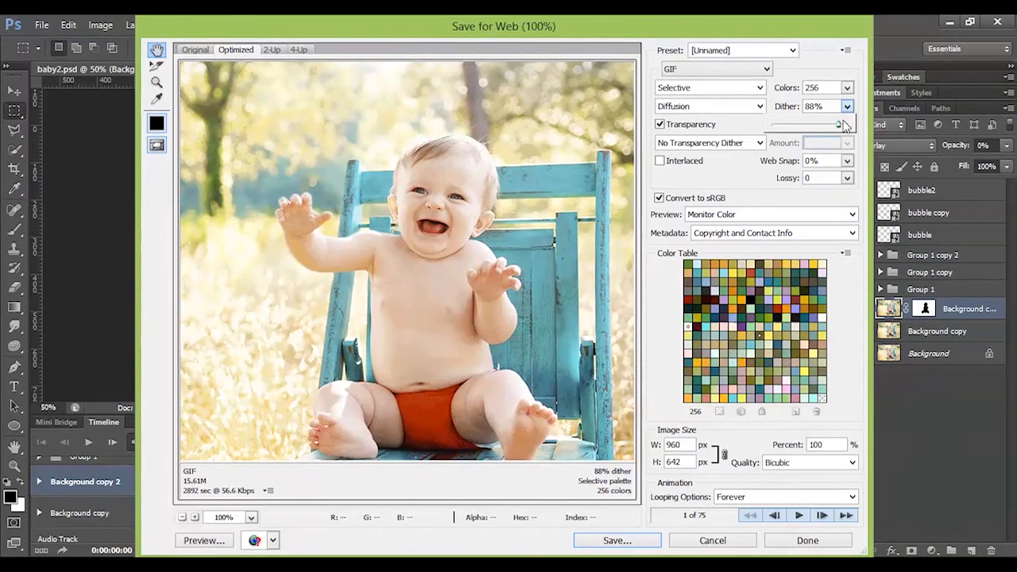
drag(839, 125, 849, 125)
- Set the animation looping to Forever and save the GIF as baby2 in the baby folder
drag(460, 383, 427, 359)
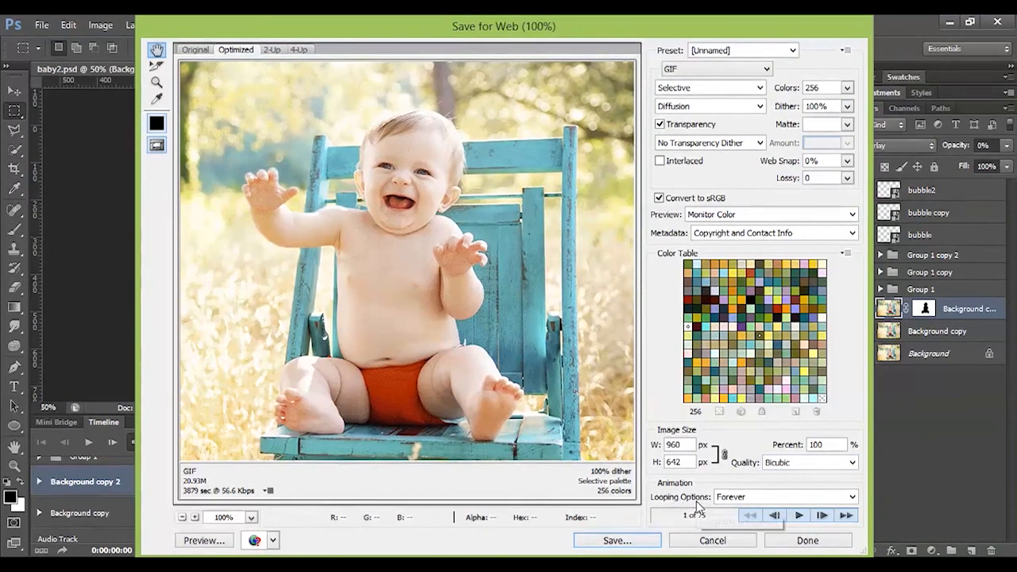
drag(450, 258, 441, 222)
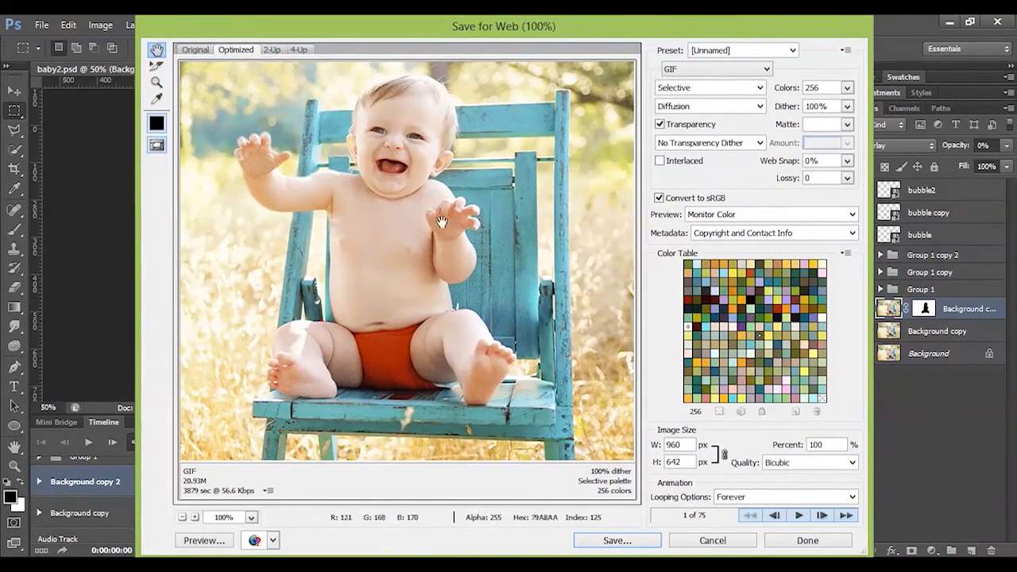
click(765, 498)
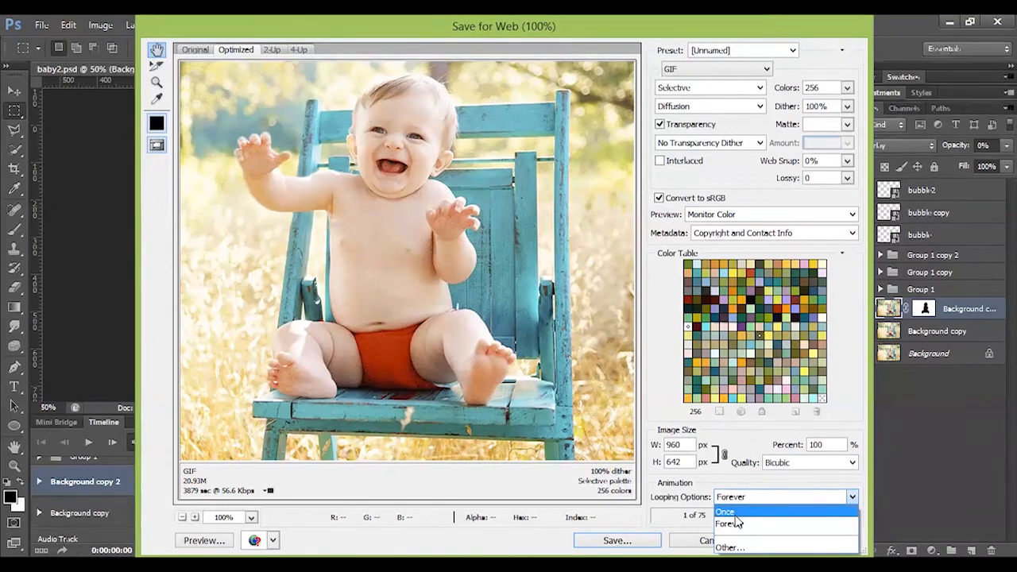
click(737, 523)
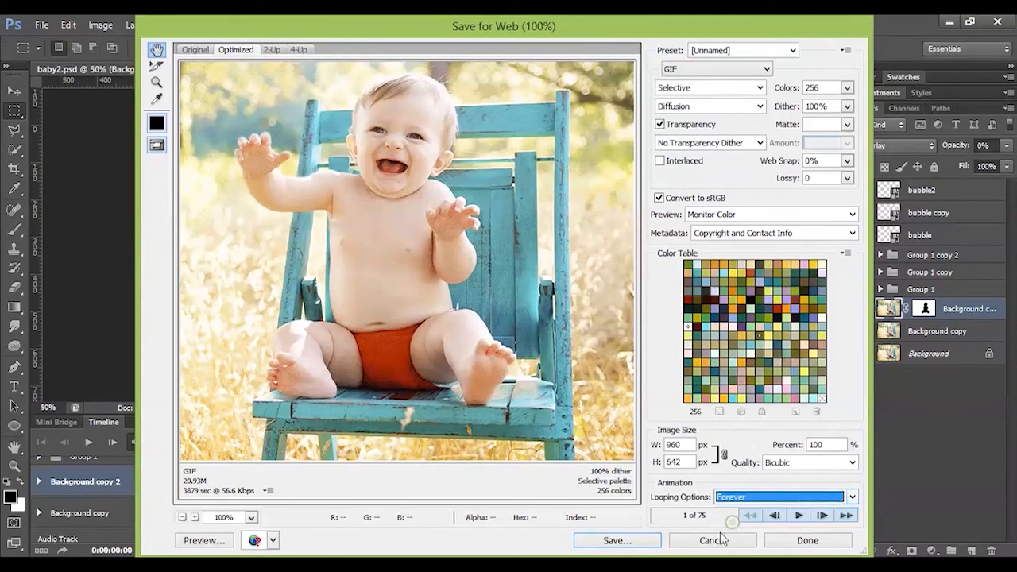
click(614, 544)
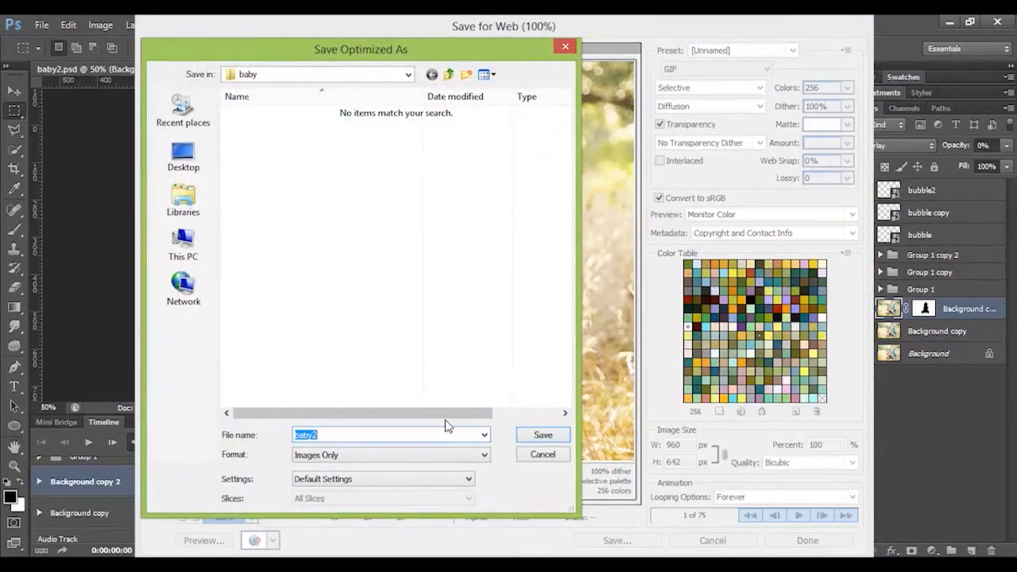
click(543, 435)
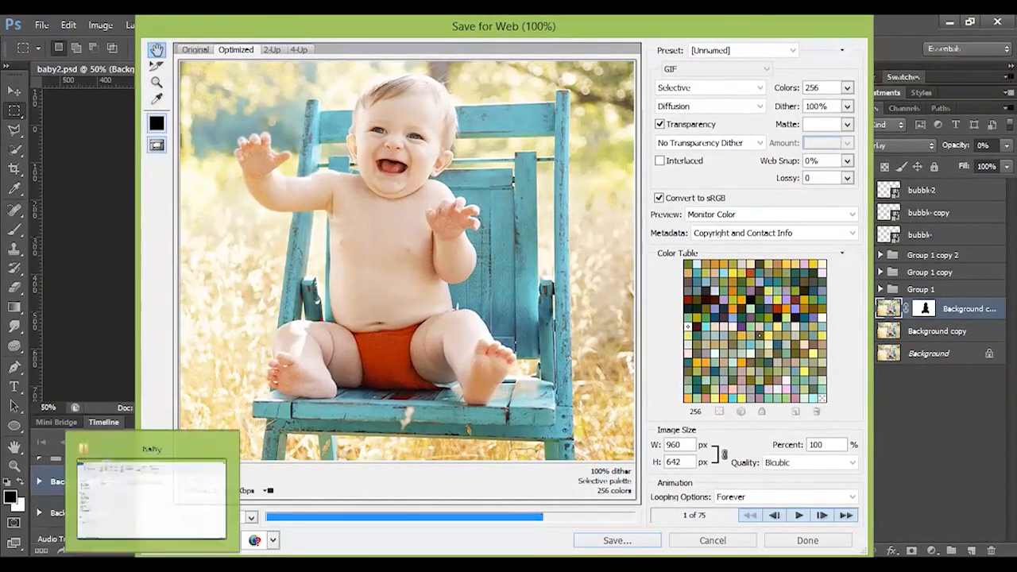
- Open the exported baby2 GIF from the baby folder, watch it in the browser and close it
click(151, 497)
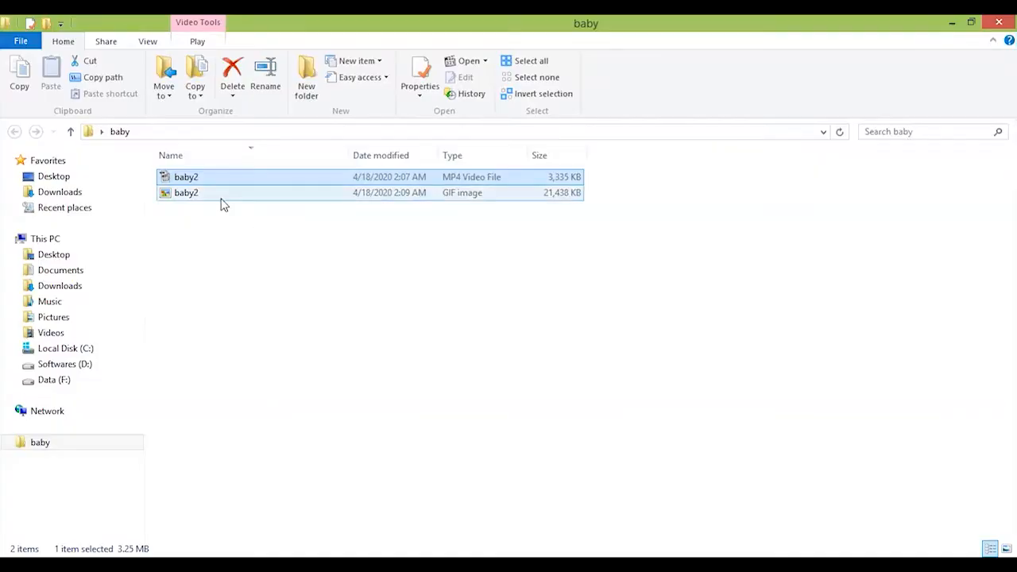
double_click(181, 199)
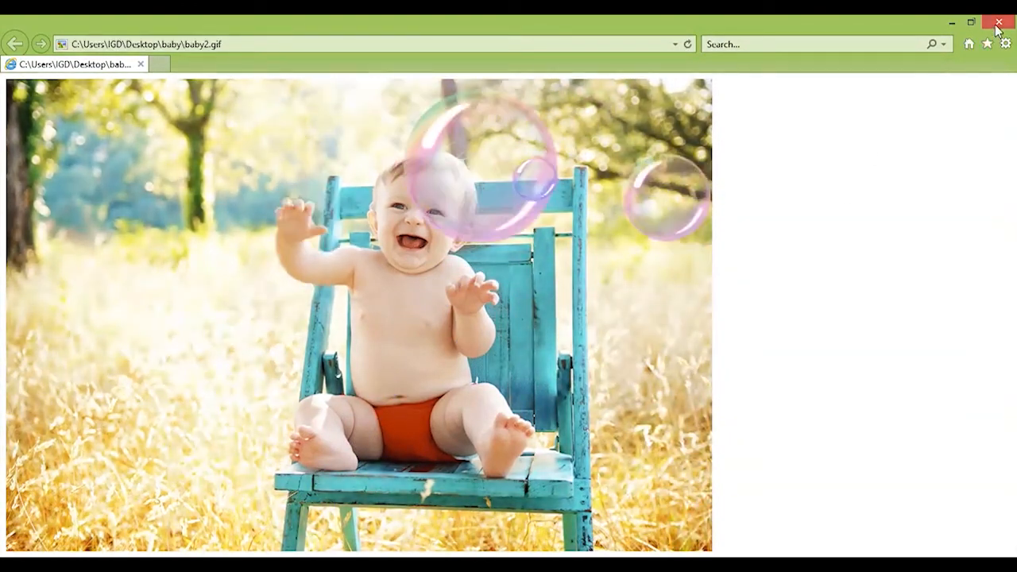
click(999, 21)
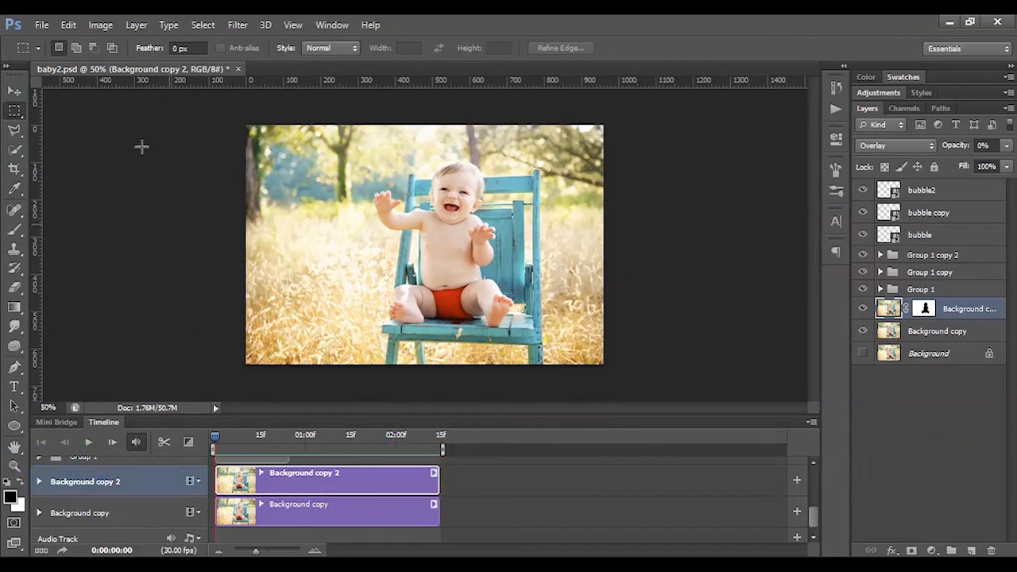
- Save the baby2.psd document and close it
key(ctrl+s)
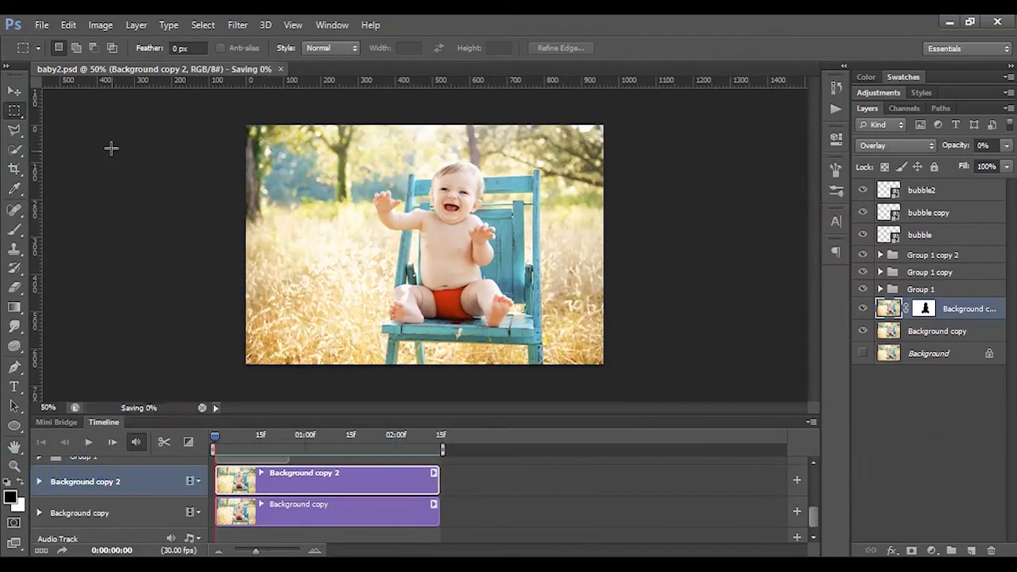
key(ctrl+w)
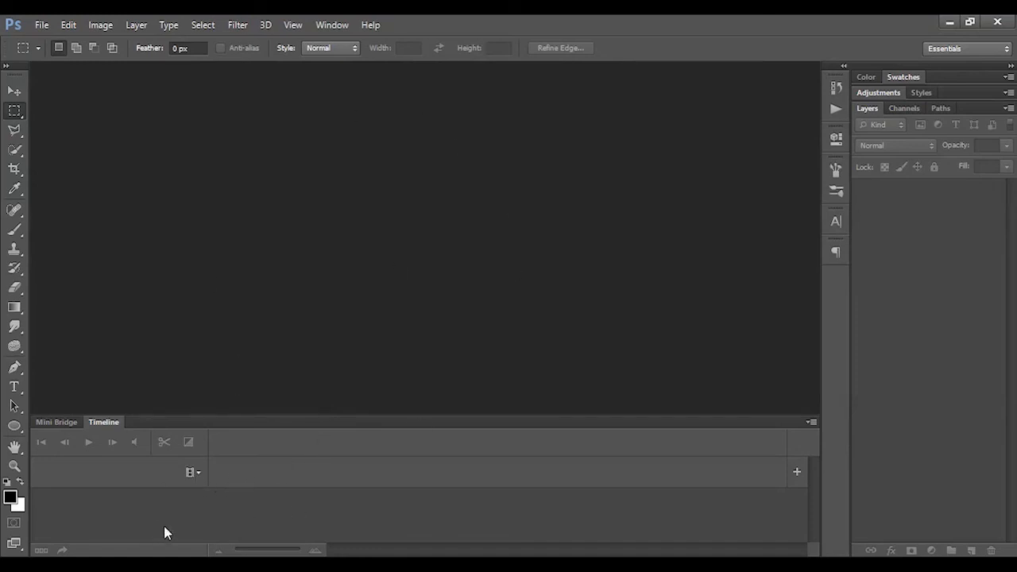
- Add the baby2 video from the baby folder to the empty timeline as a new video document
click(195, 474)
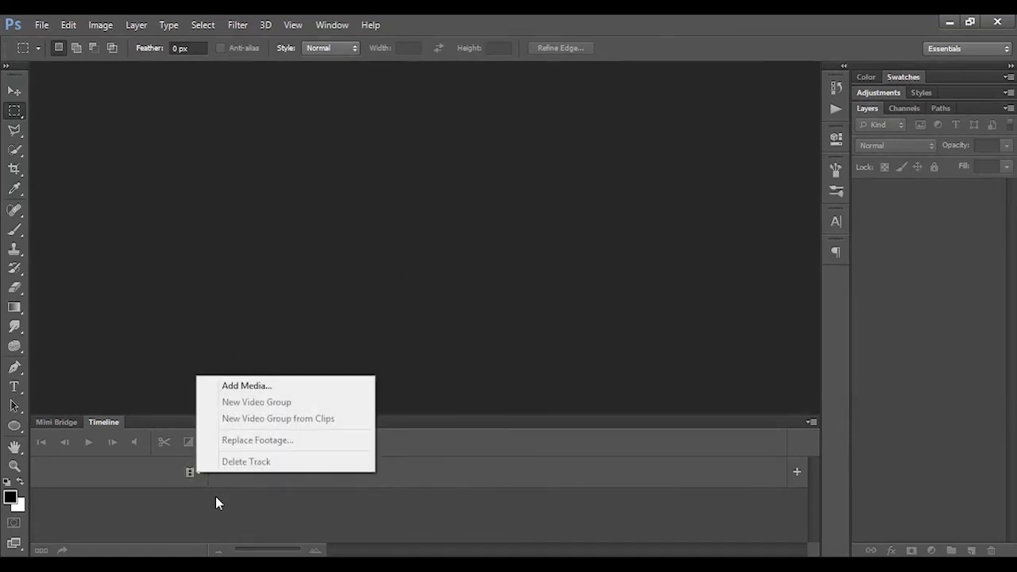
click(248, 387)
drag(433, 298, 476, 340)
scroll(479, 339, down, 3)
key(b)
key(b)
double_click(440, 119)
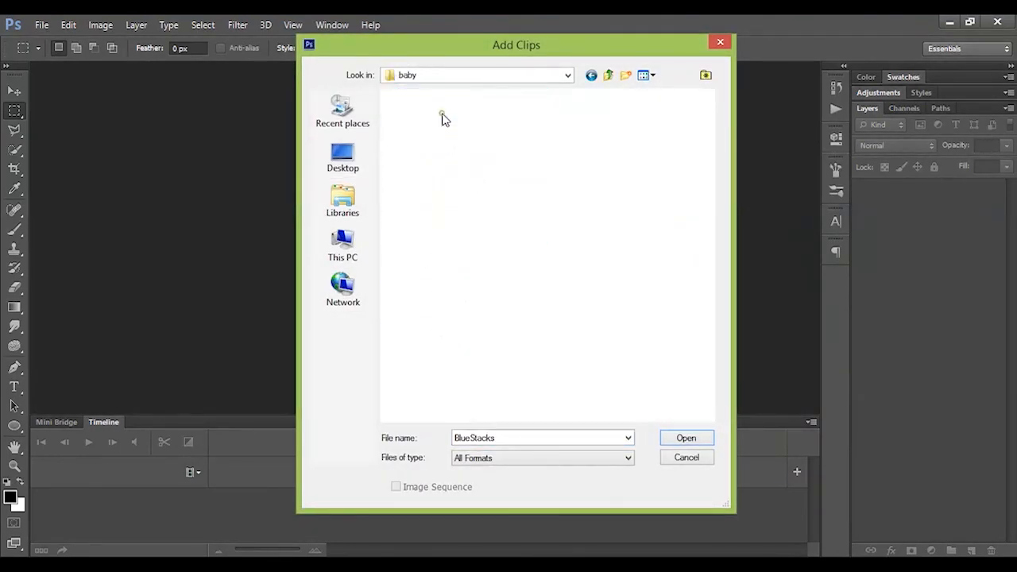
click(513, 151)
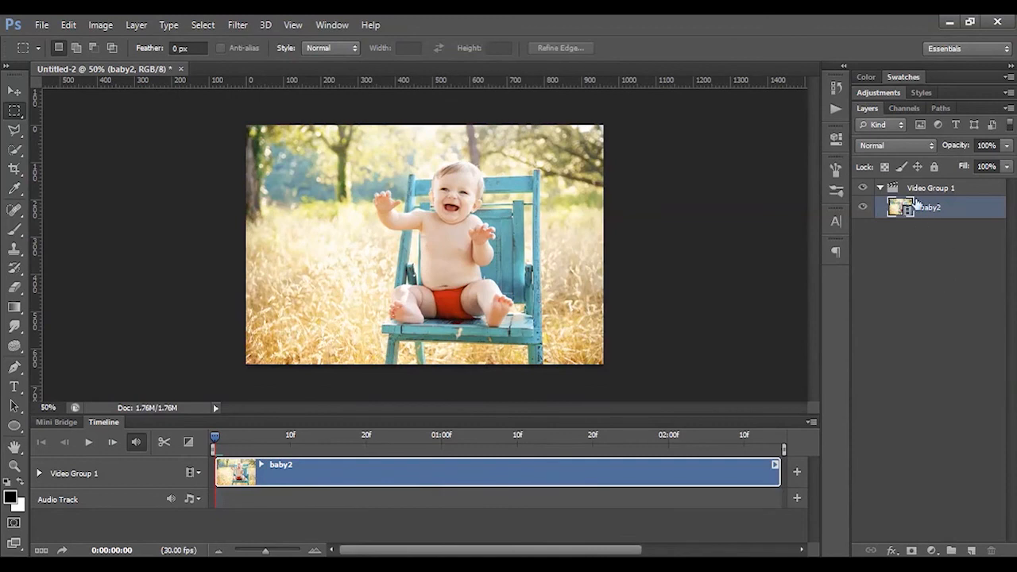
- Duplicate Video Group 1 twice and place the copied clips so the three baby2 clips run one after another
click(880, 188)
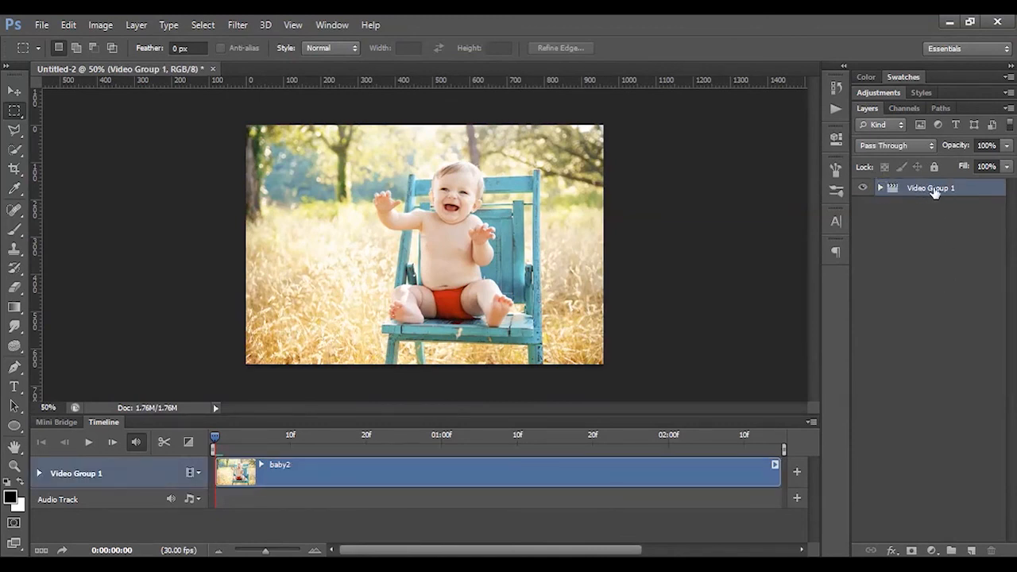
click(218, 550)
click(218, 550)
click(218, 550)
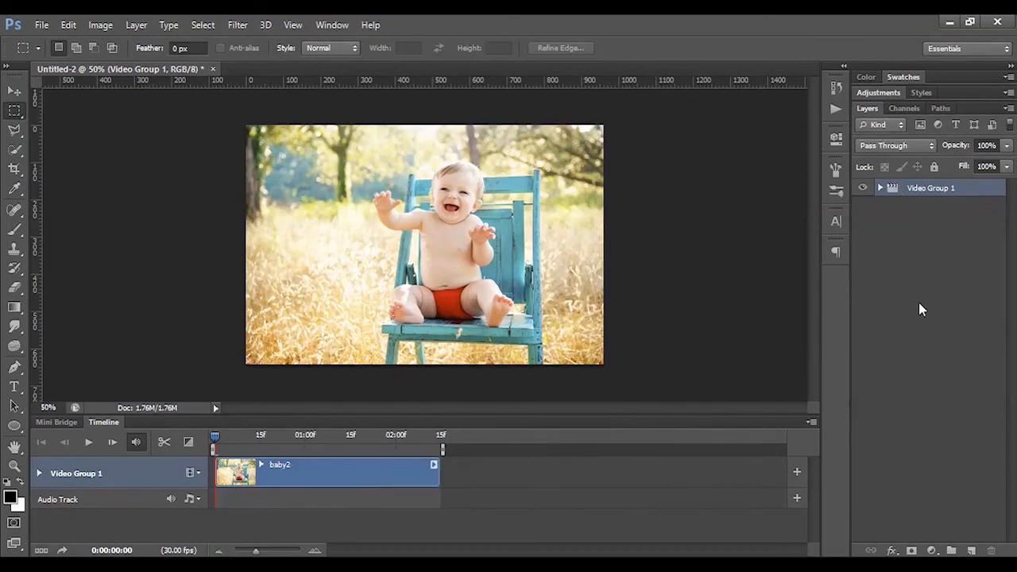
key(ctrl+j)
drag(268, 476, 484, 479)
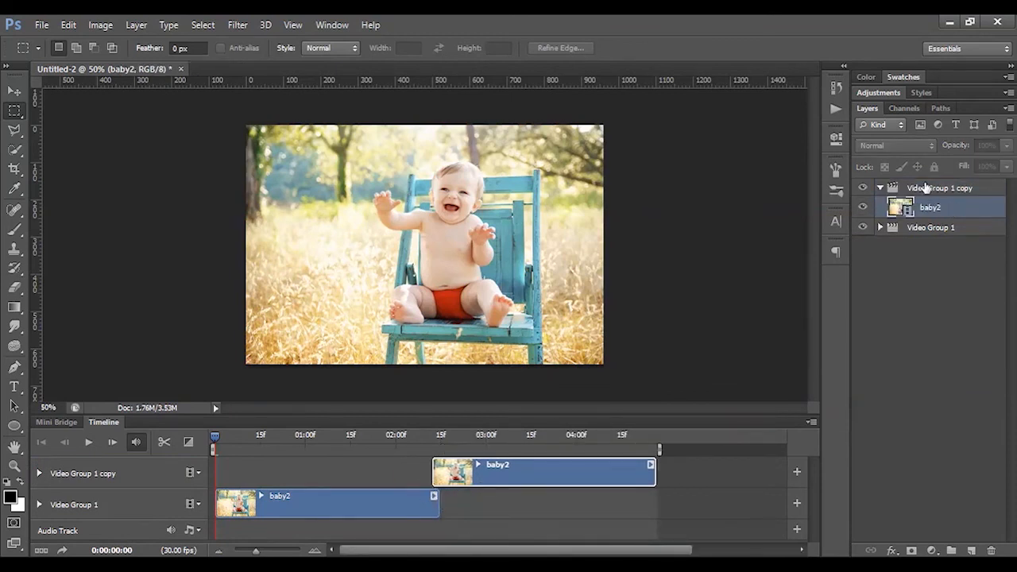
key(ctrl+j)
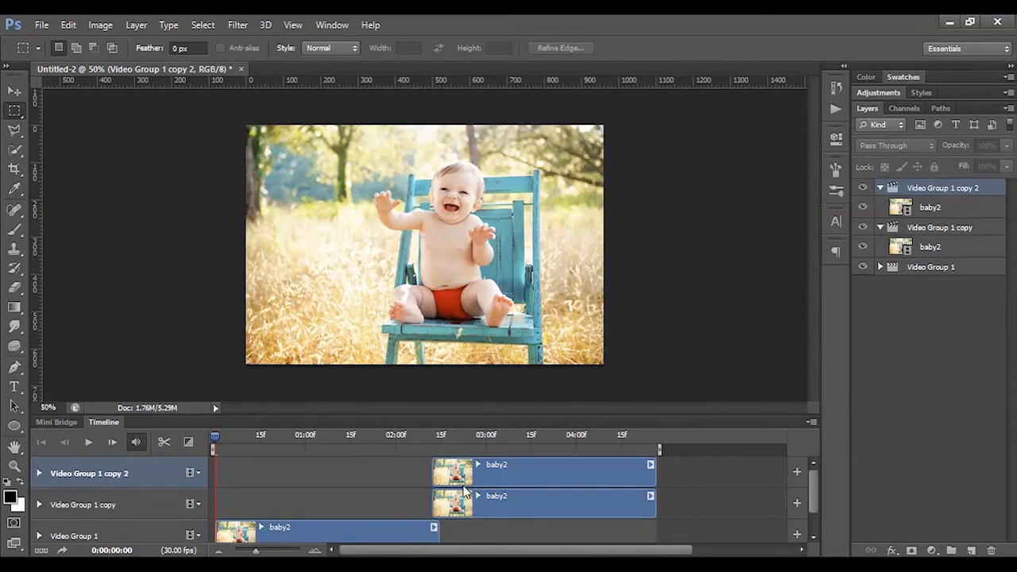
drag(541, 485, 717, 485)
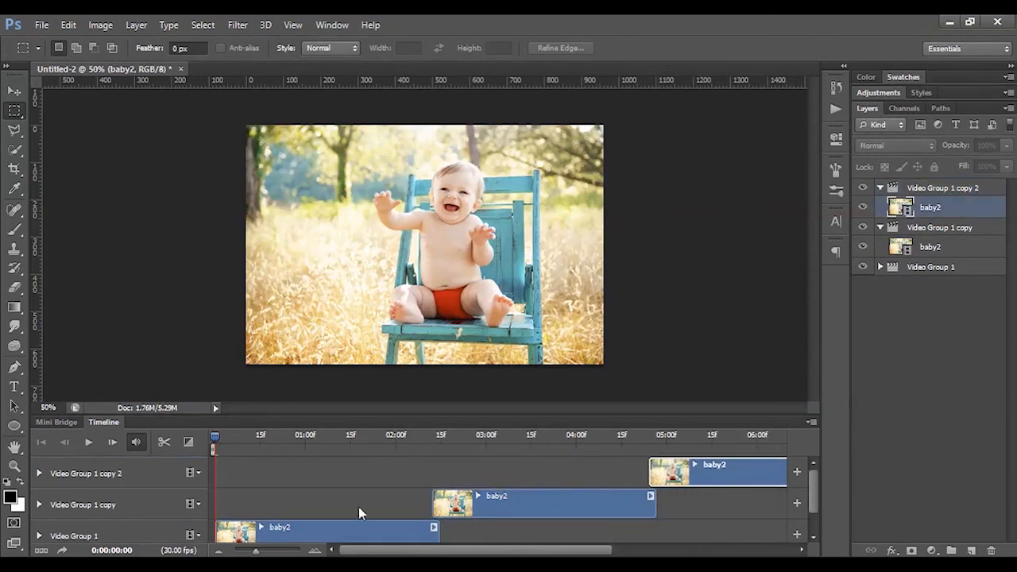
- Play the three-clip sequence and return the playhead to the first frame
drag(214, 437, 296, 437)
click(88, 442)
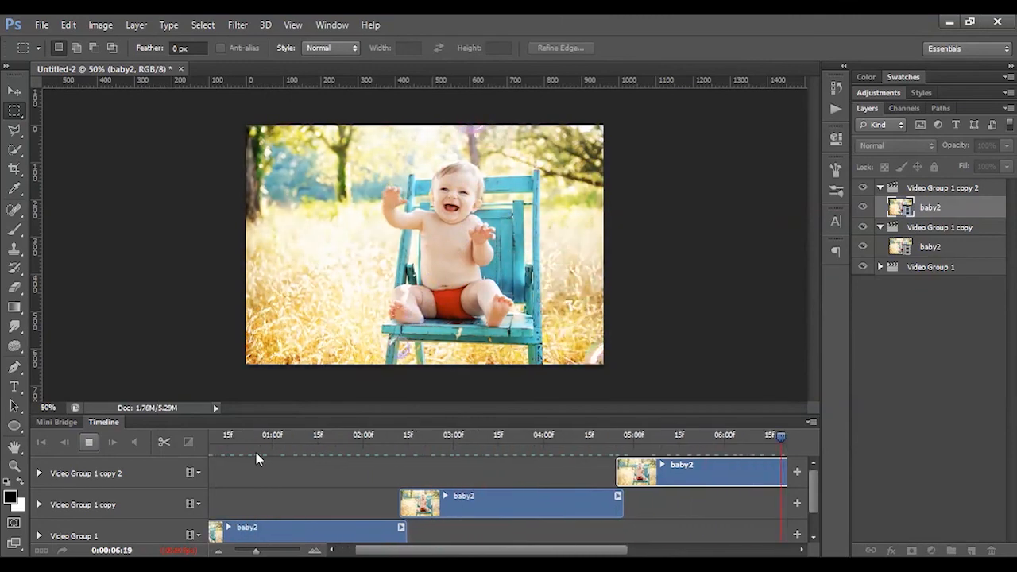
click(260, 436)
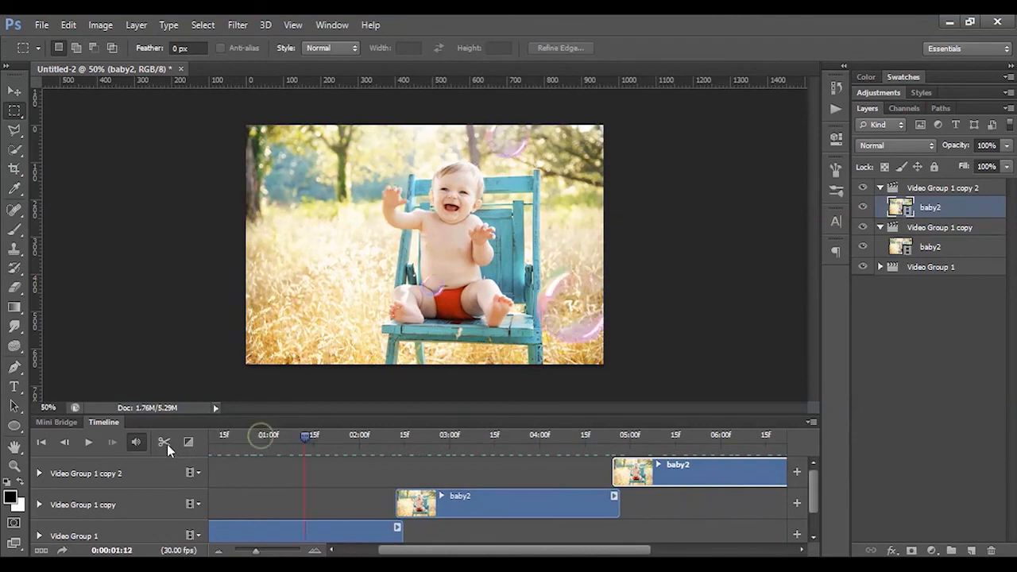
click(41, 443)
drag(408, 550, 530, 550)
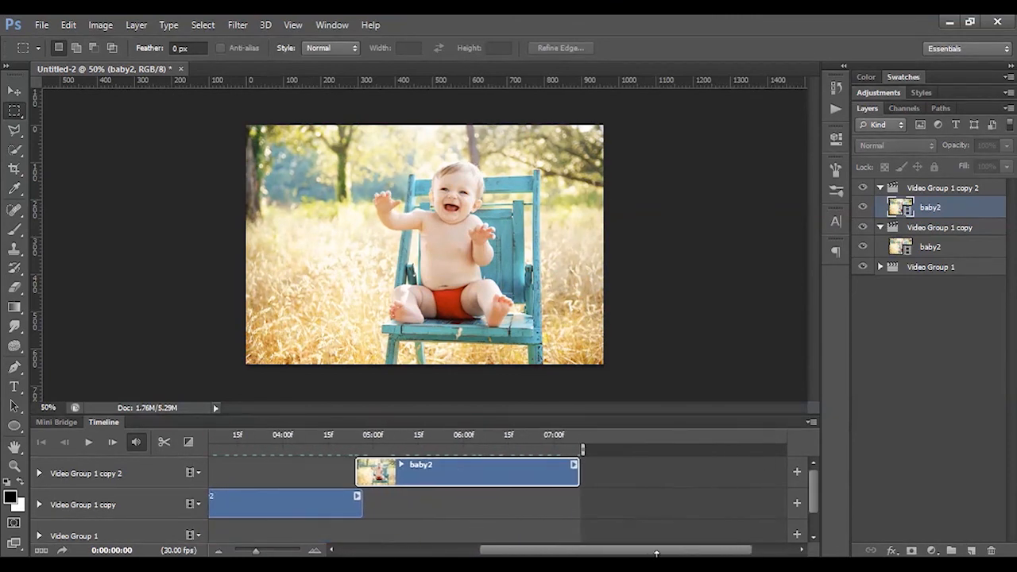
scroll(647, 550, left, 5)
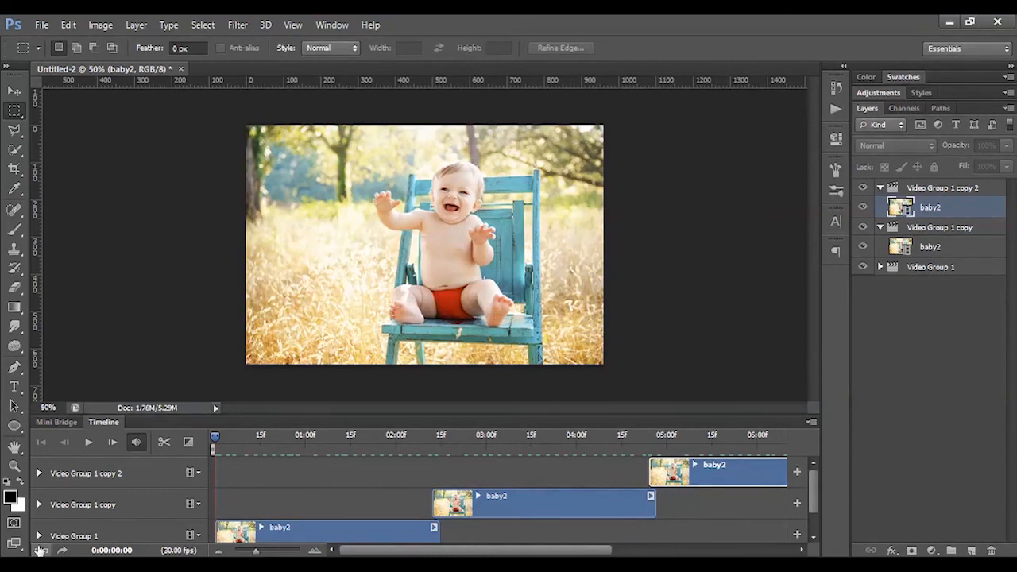
- Render the work area, frames 0 to 218, to the baby folder as the video loop in H.264, High Quality
click(62, 550)
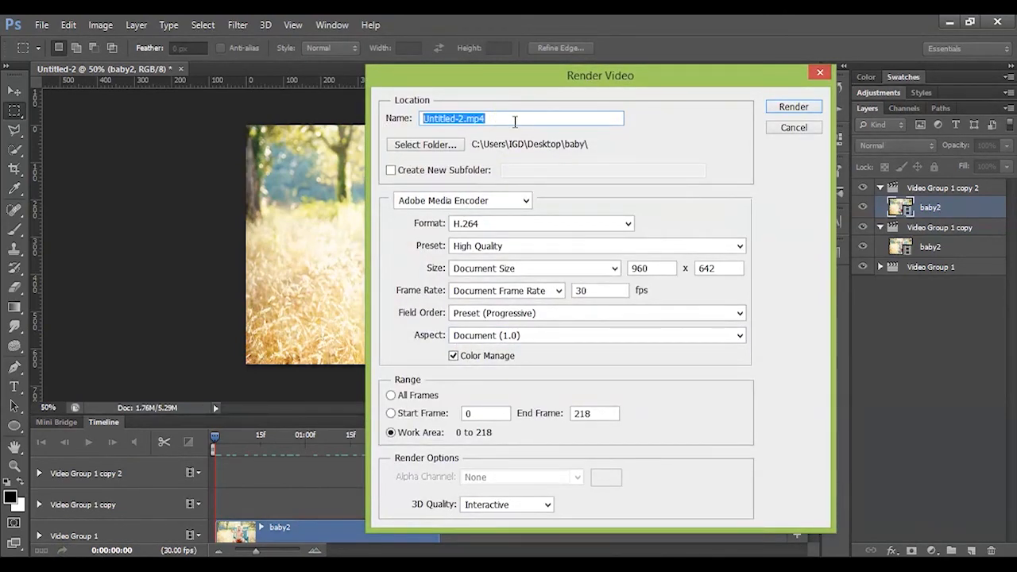
text(loop)
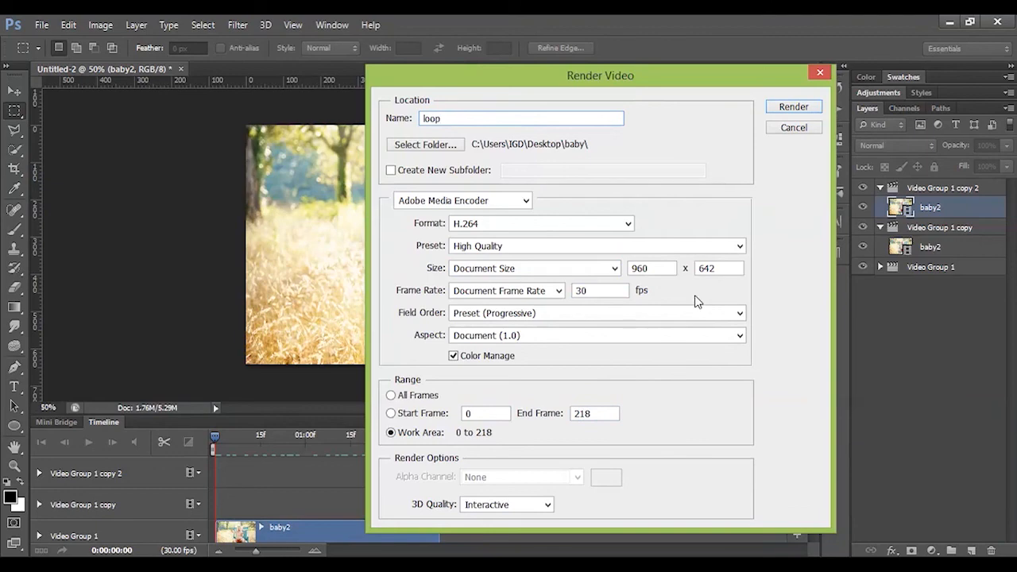
click(796, 107)
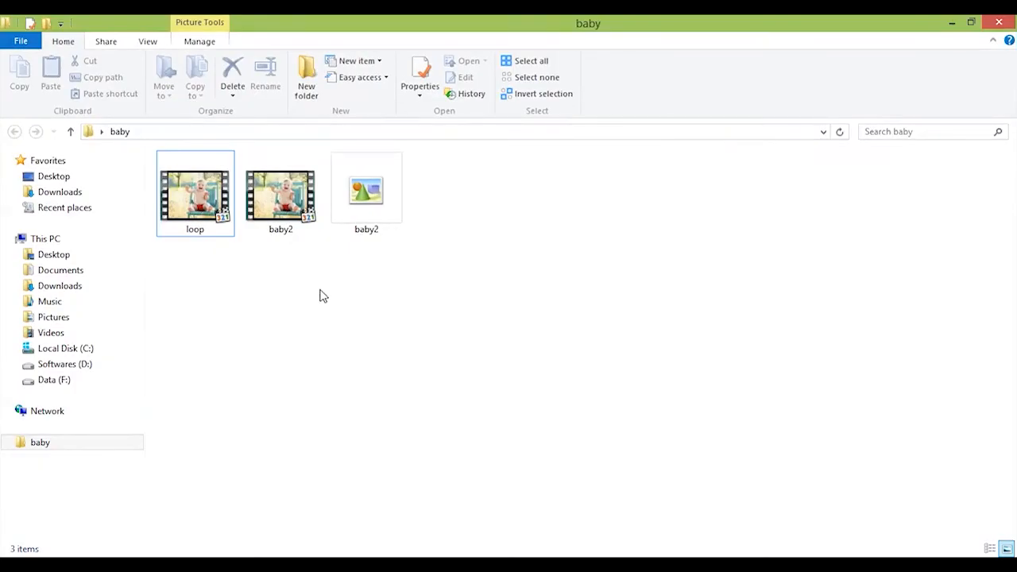
- Open the rendered loop video from the baby folder, play it and close the player
double_click(187, 167)
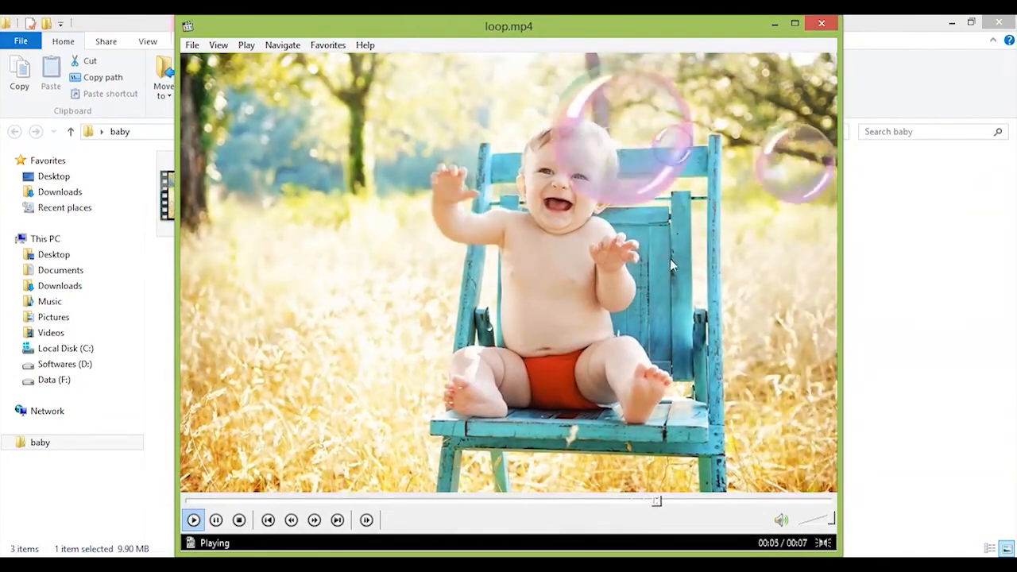
click(822, 26)
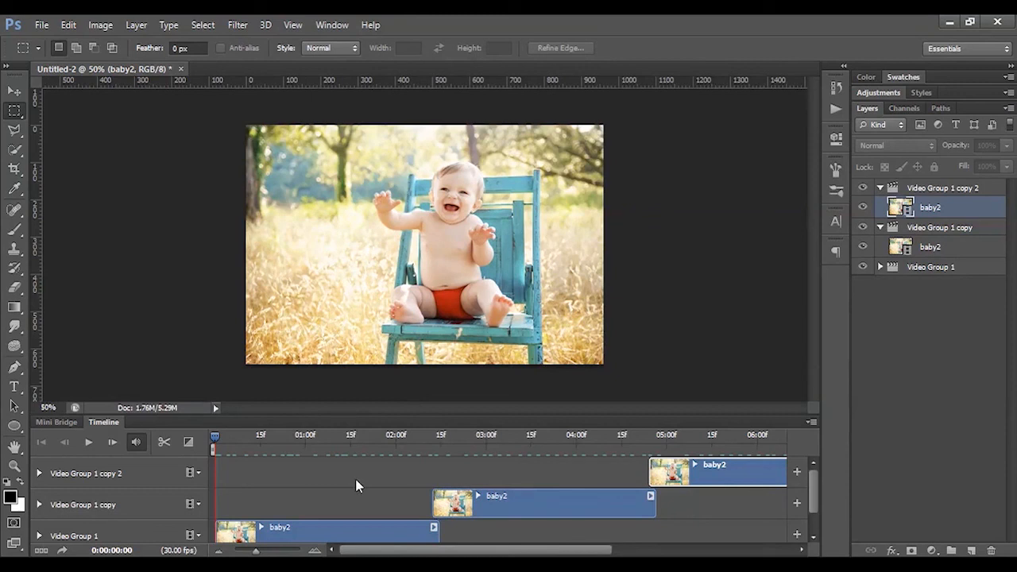
- Examine the audio track's options for adding sound and dismiss them
drag(813, 480, 821, 503)
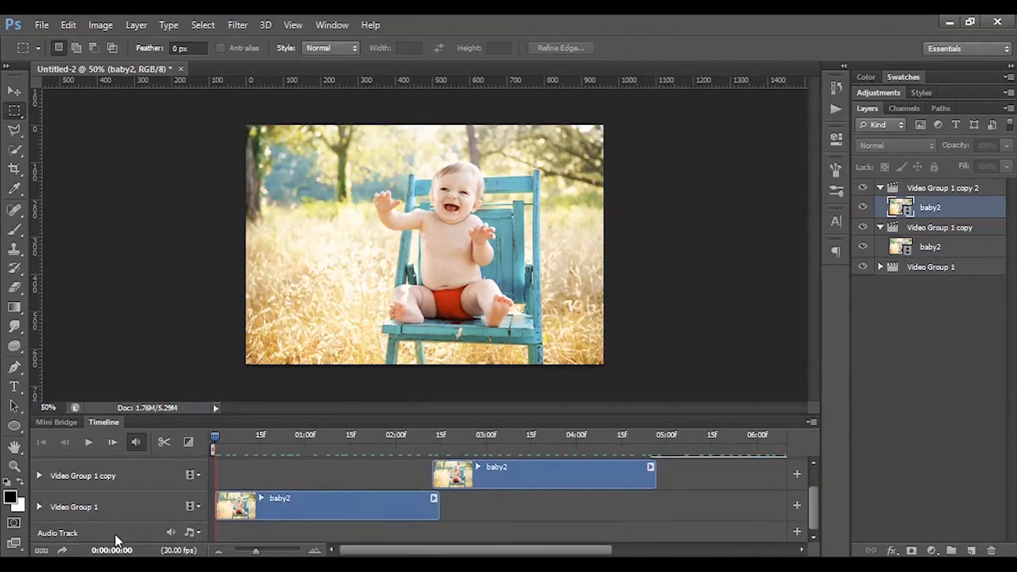
click(192, 533)
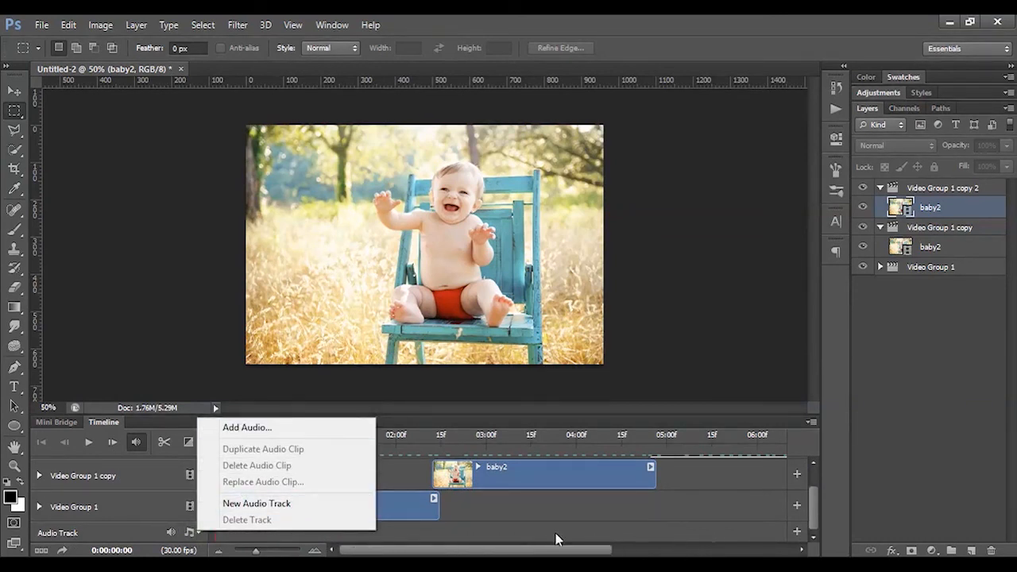
click(509, 507)
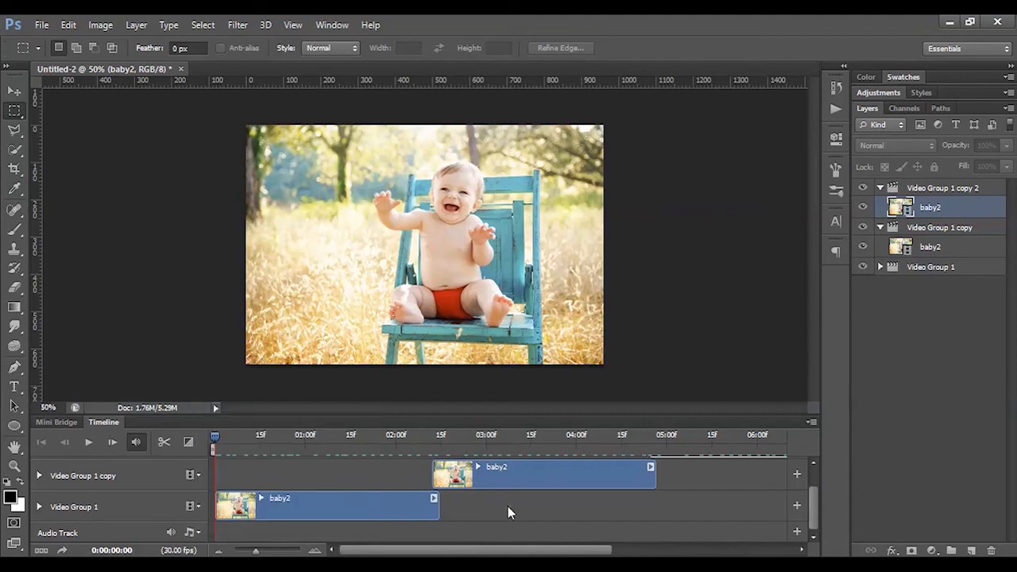